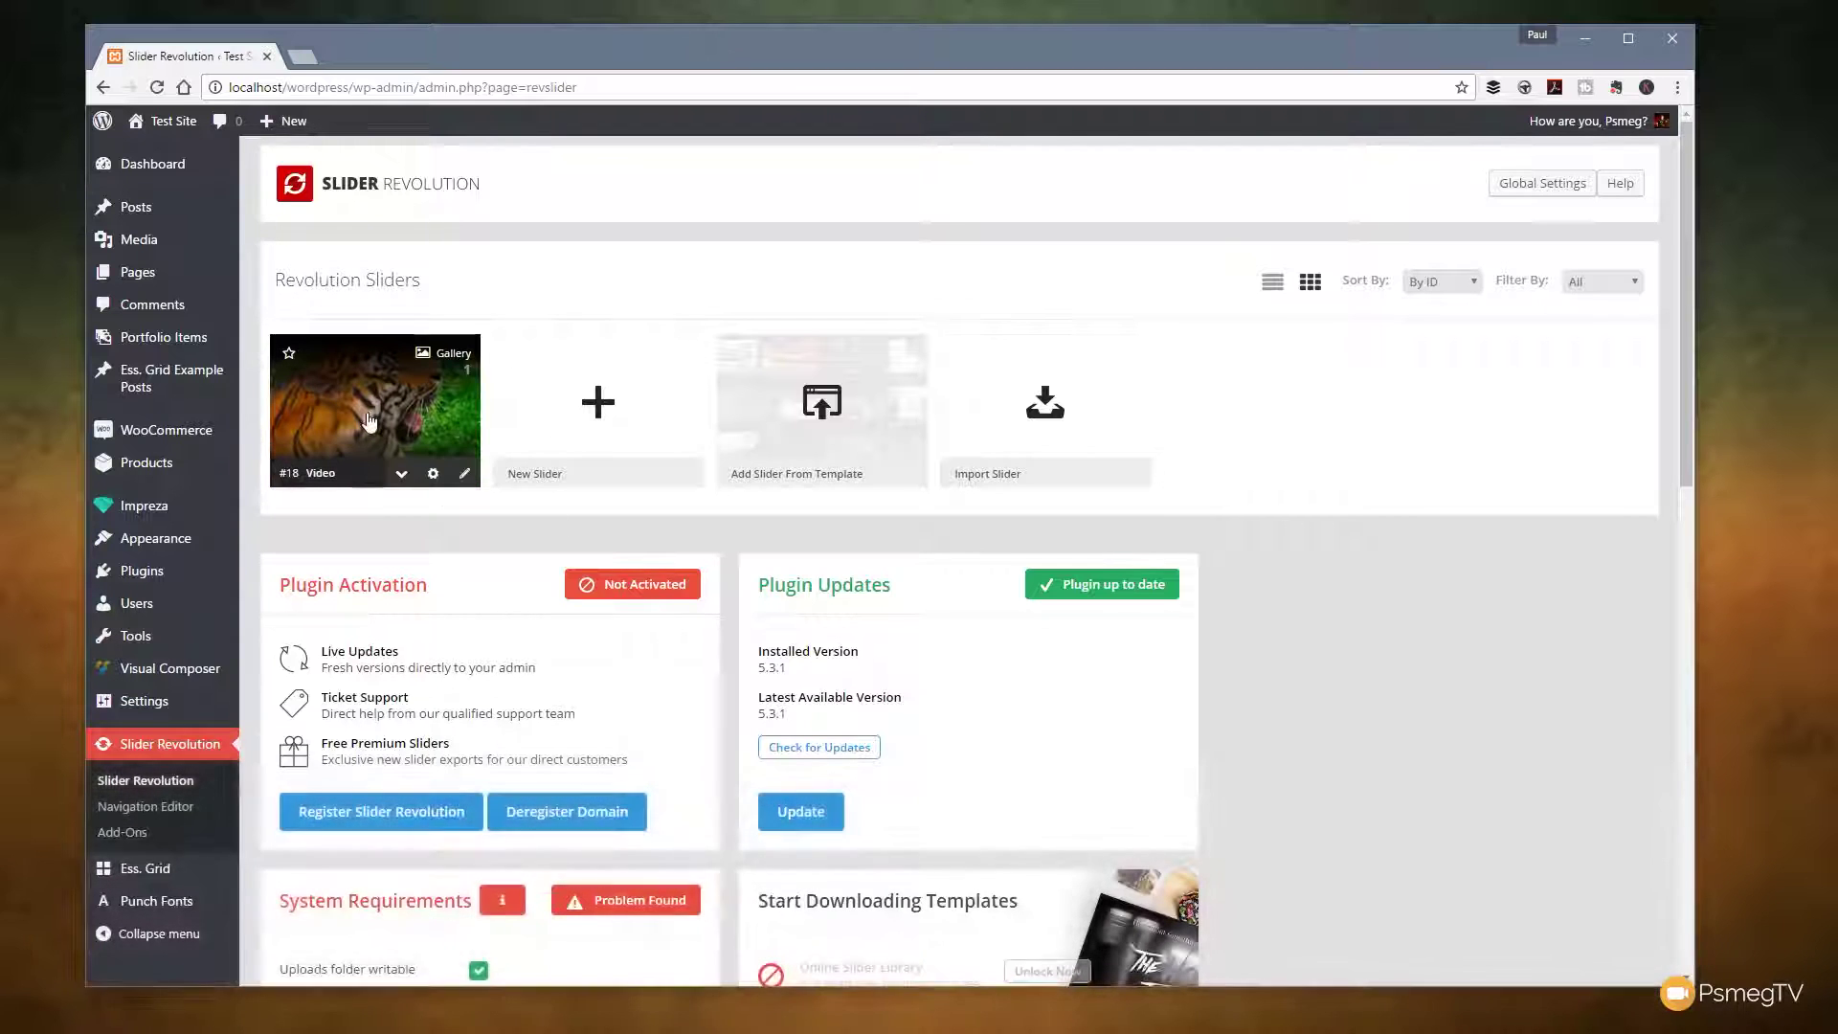
Open the Video slider in the slide editor and examine its YouTube background settings and layers.
mouse_move(369, 421)
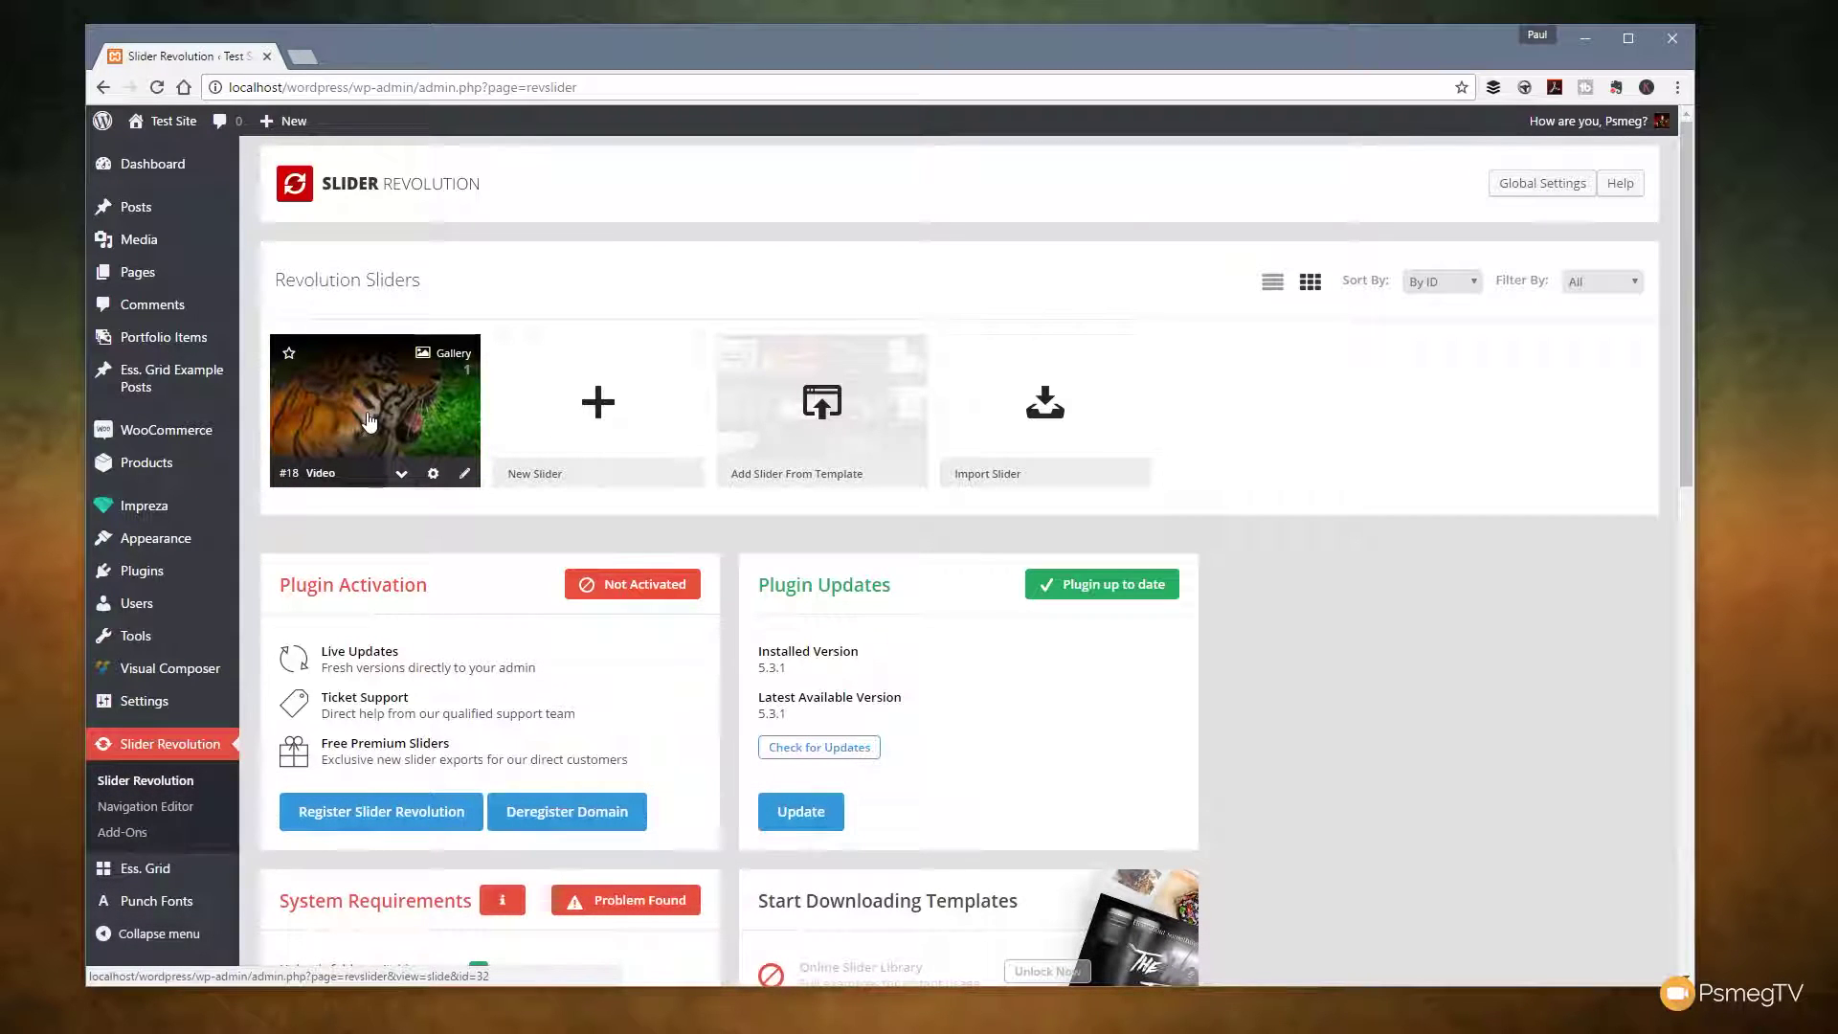
click(370, 422)
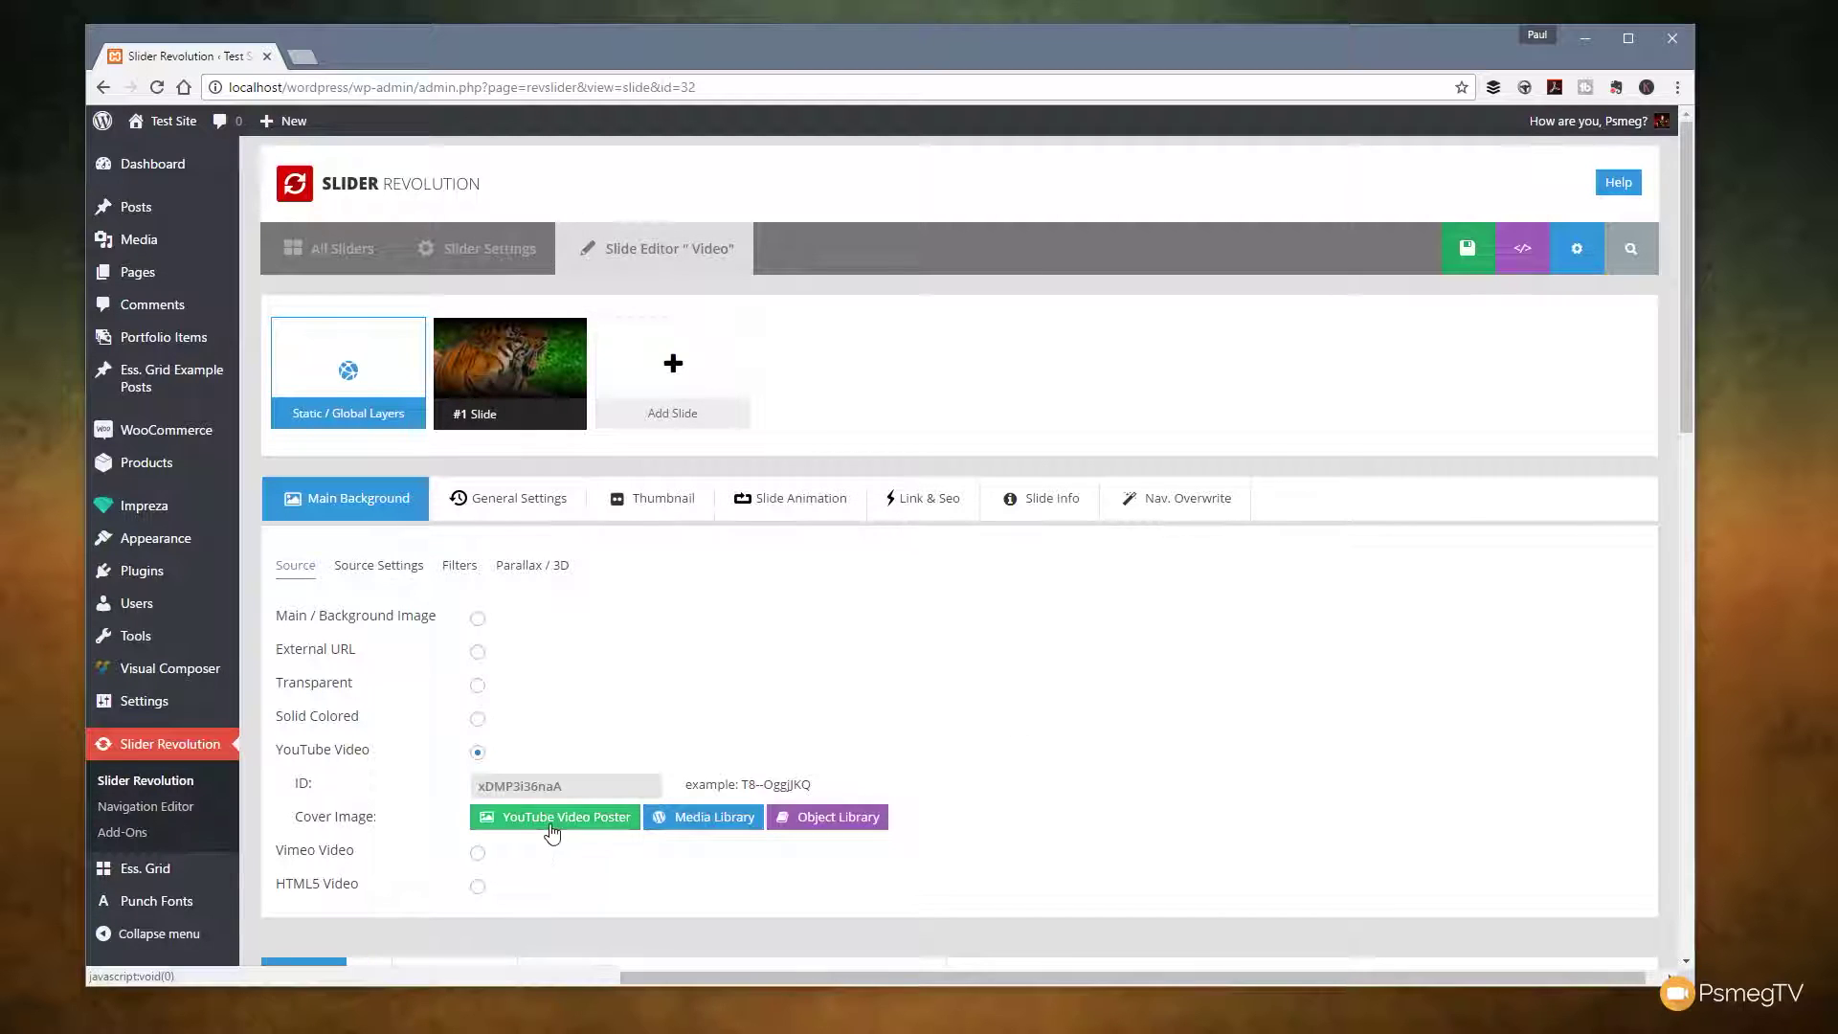
scroll(1188, 704, down, 9)
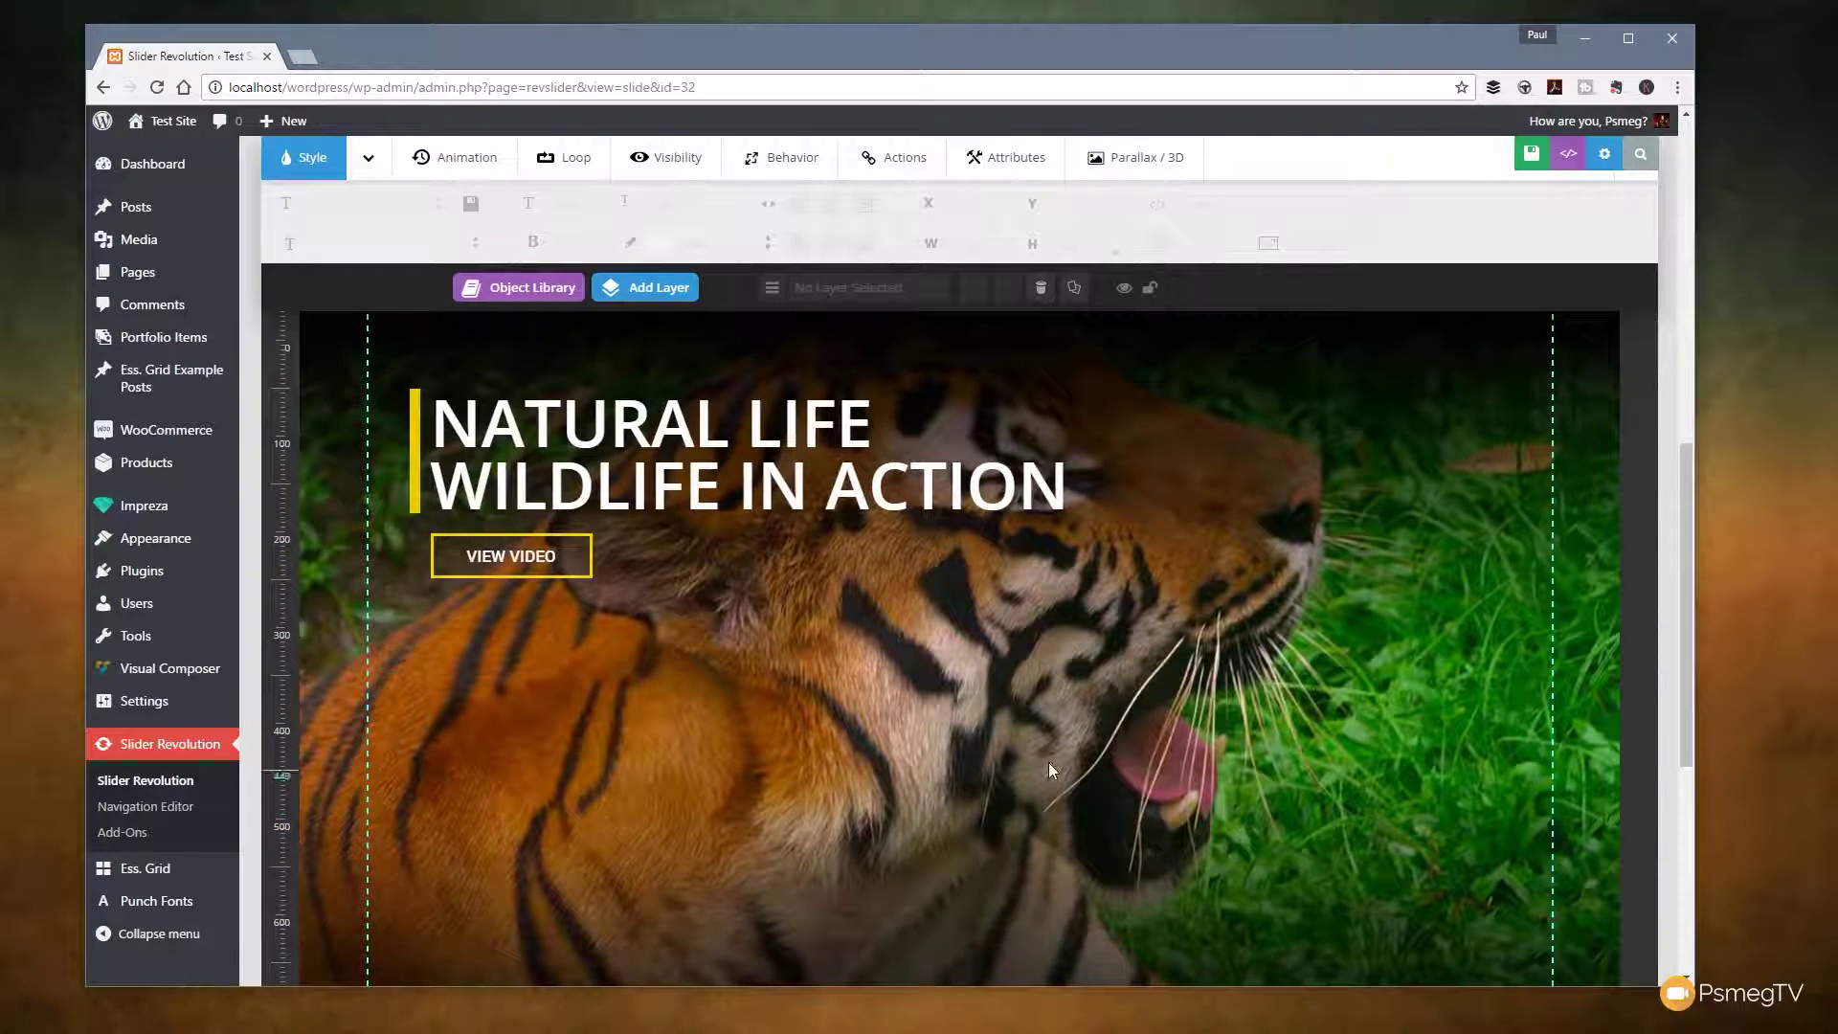
scroll(1153, 722, up, 10)
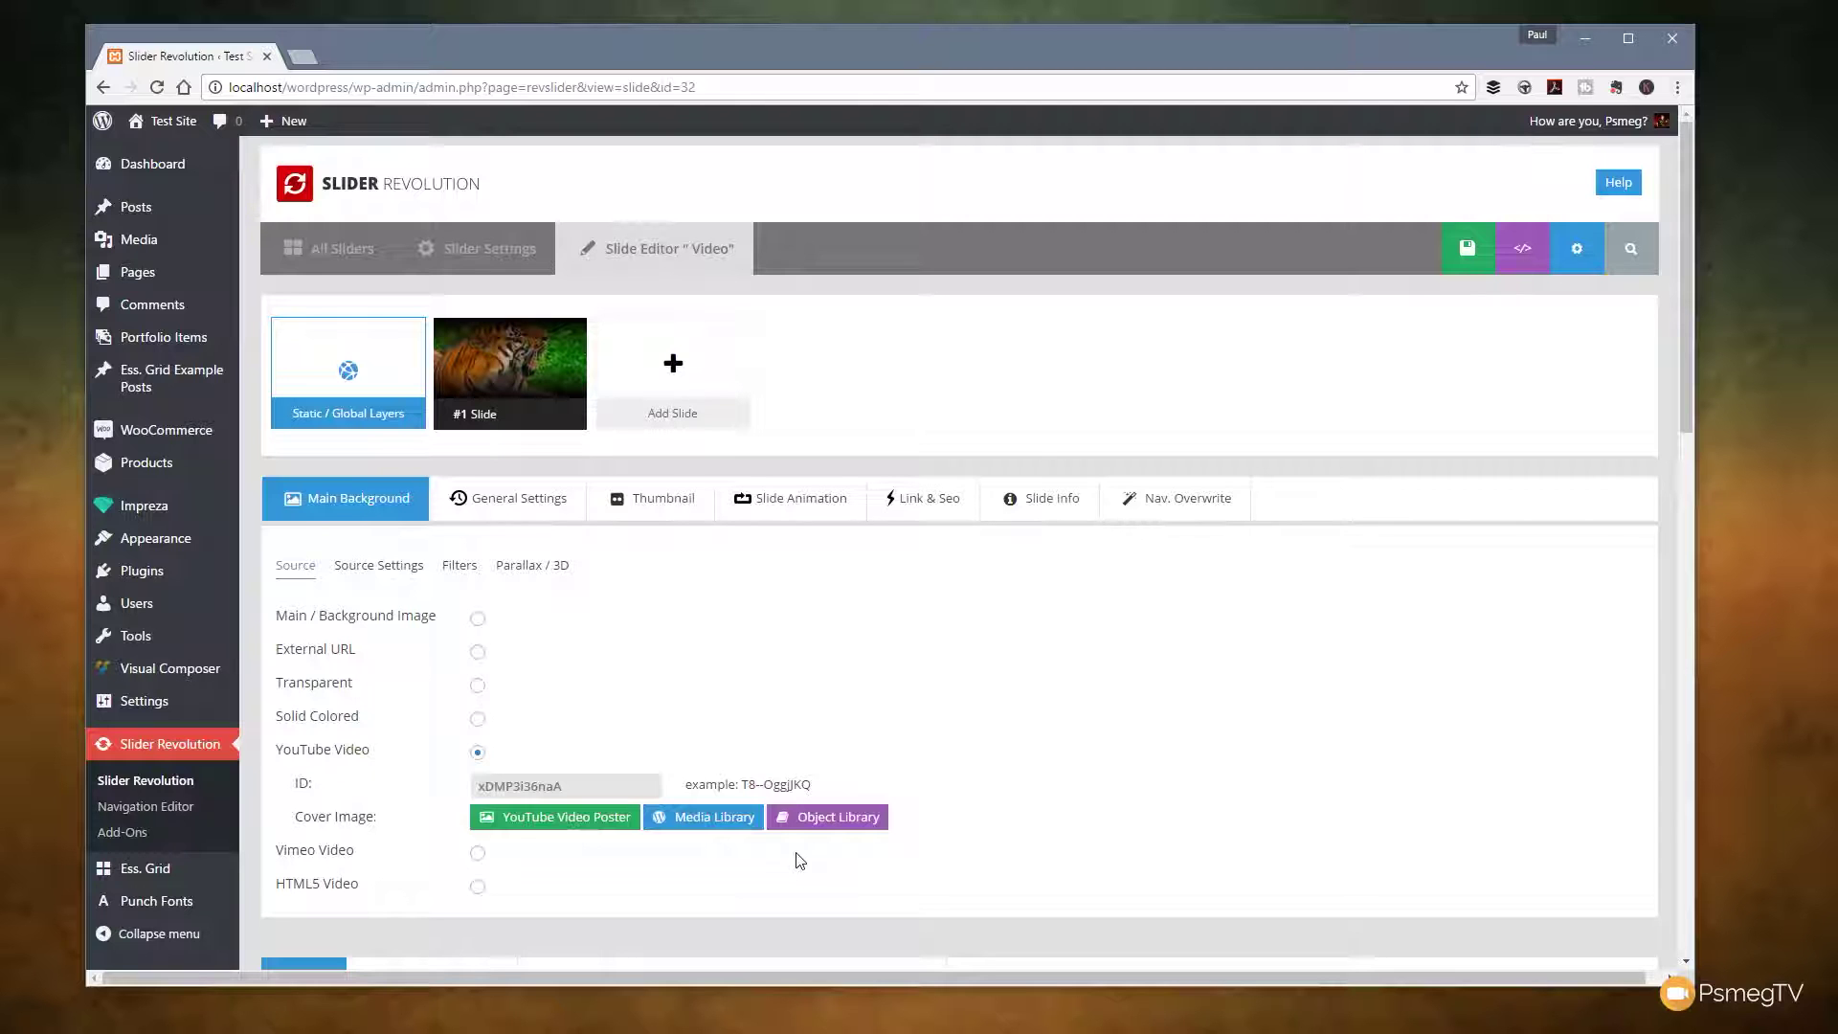
scroll(1053, 720, down, 7)
scroll(885, 824, up, 6)
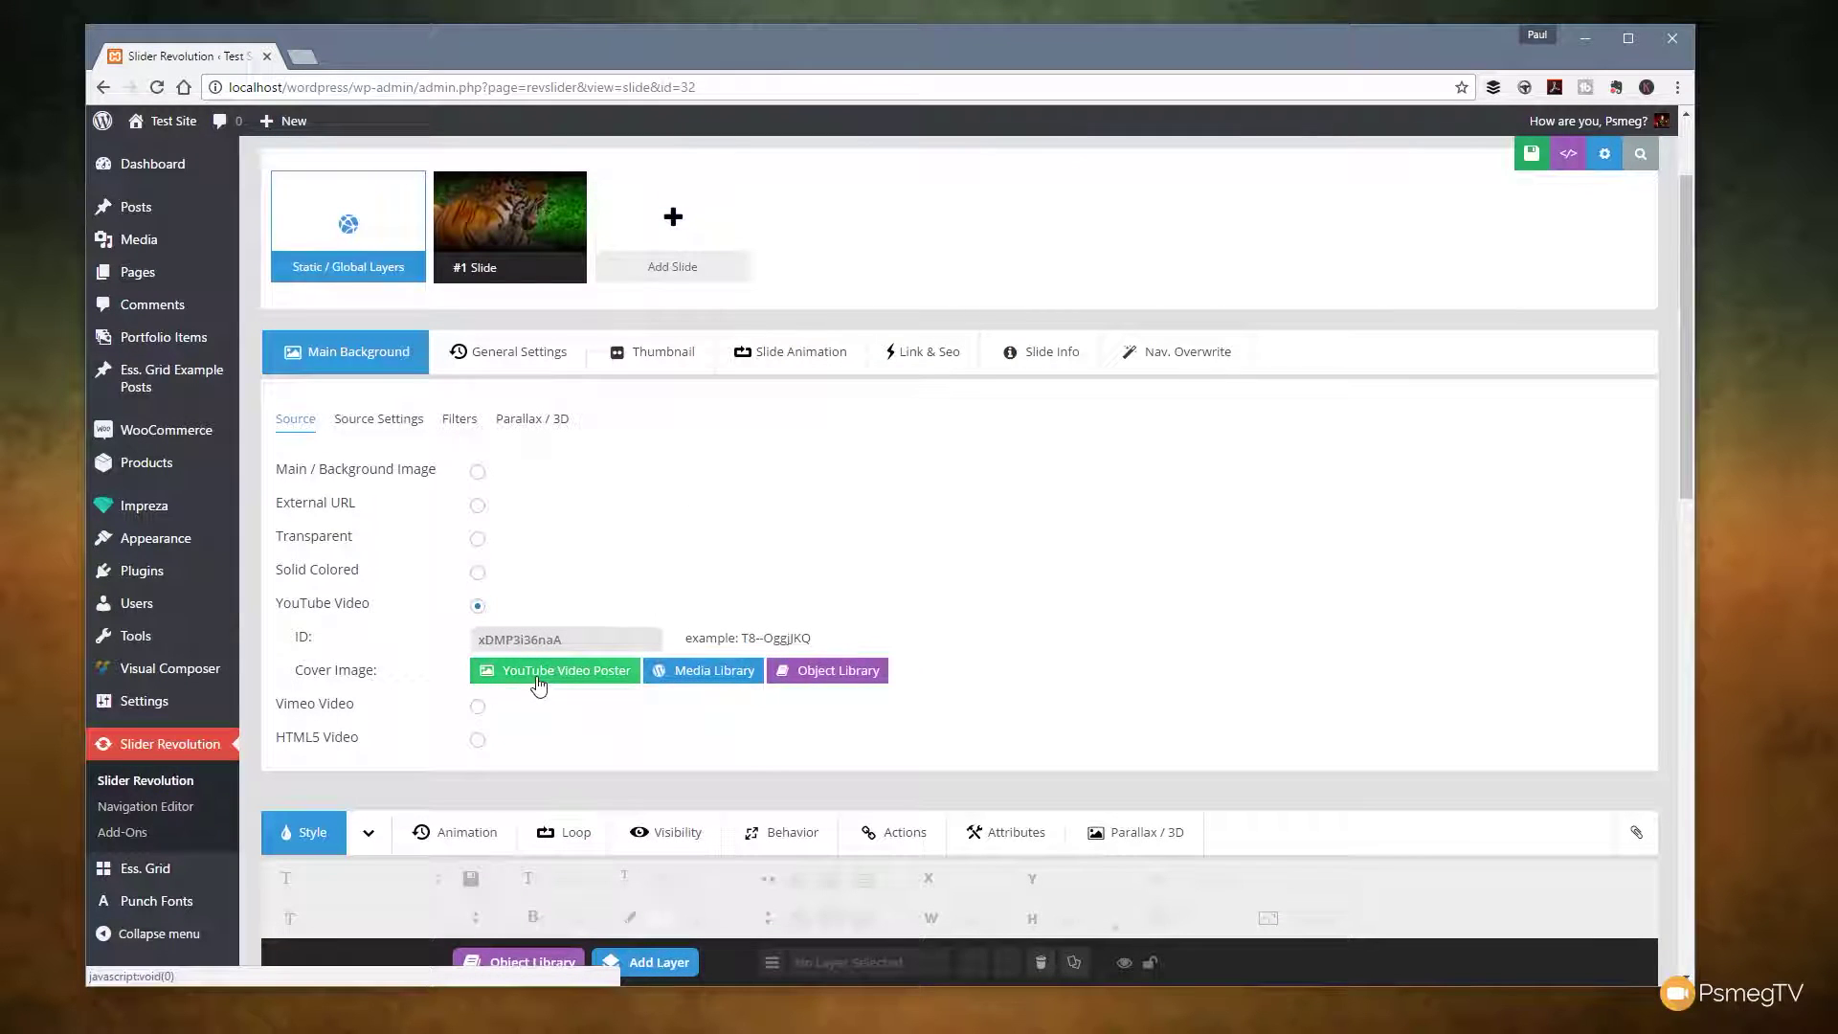
Apply the YouTube video poster as the slide's cover image and check it on the canvas.
click(539, 681)
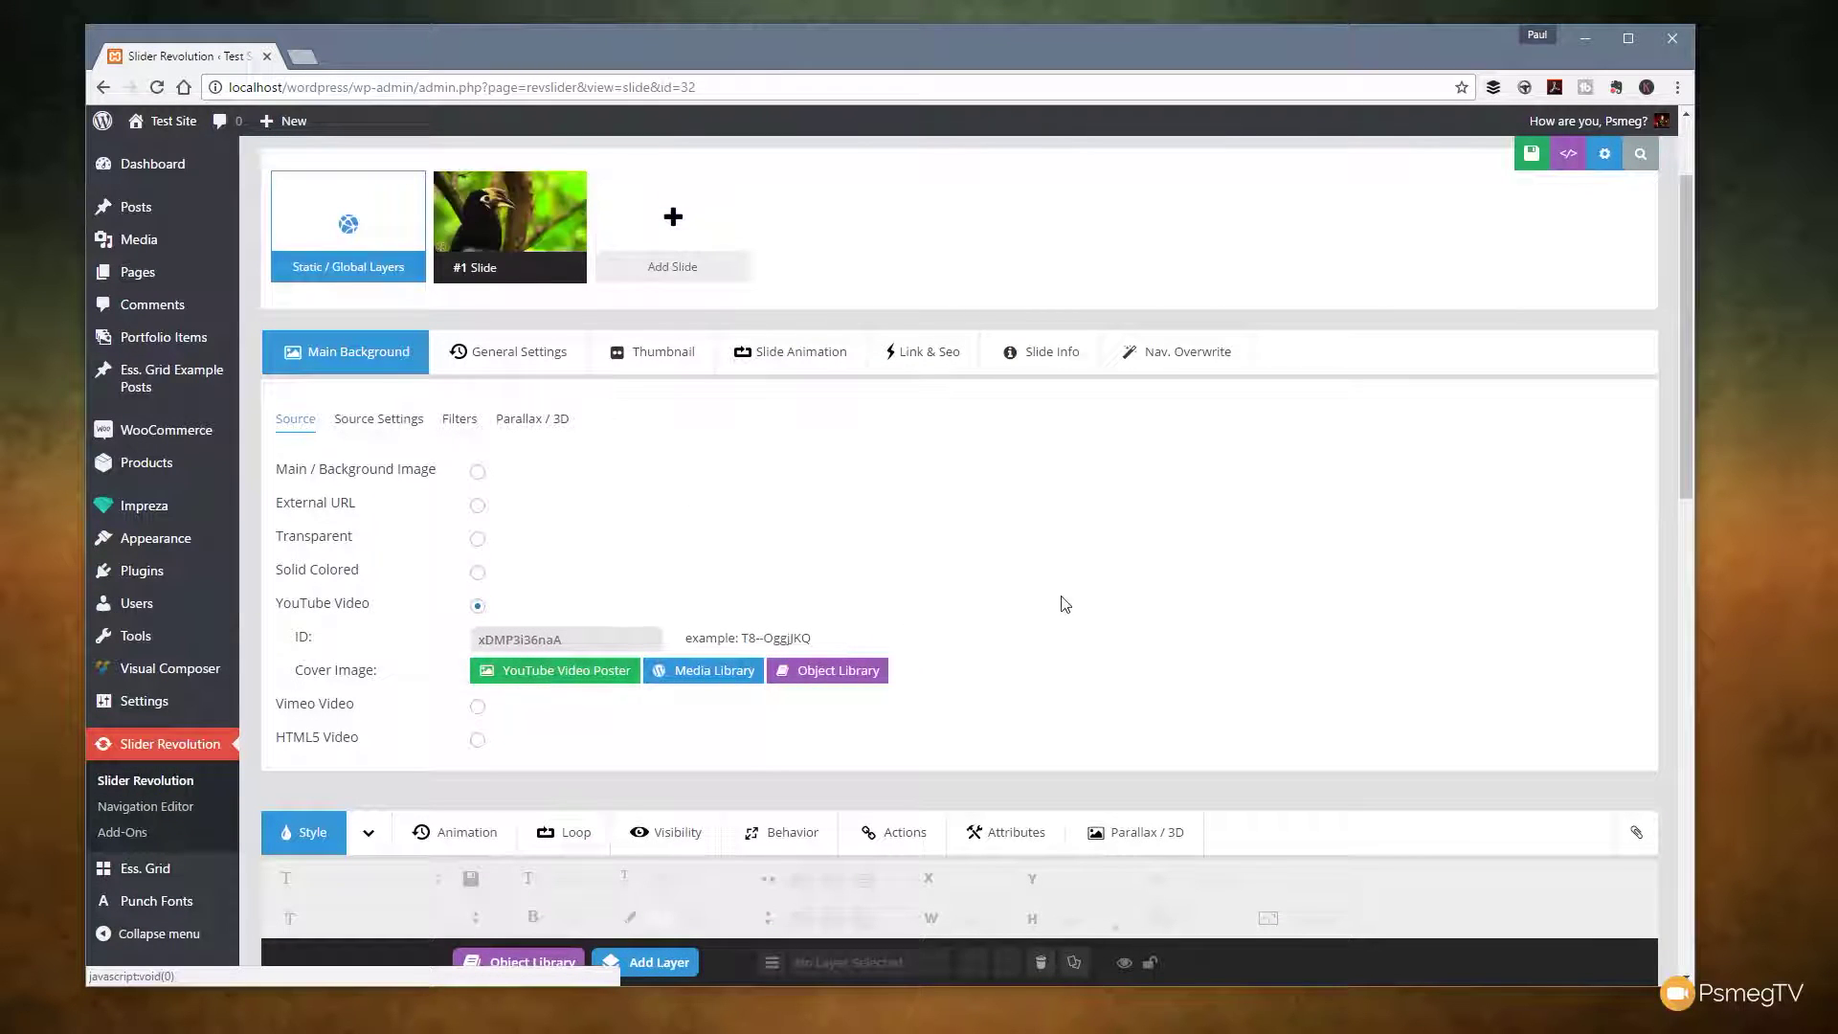
scroll(1066, 603, down, 7)
scroll(1230, 651, down, 1)
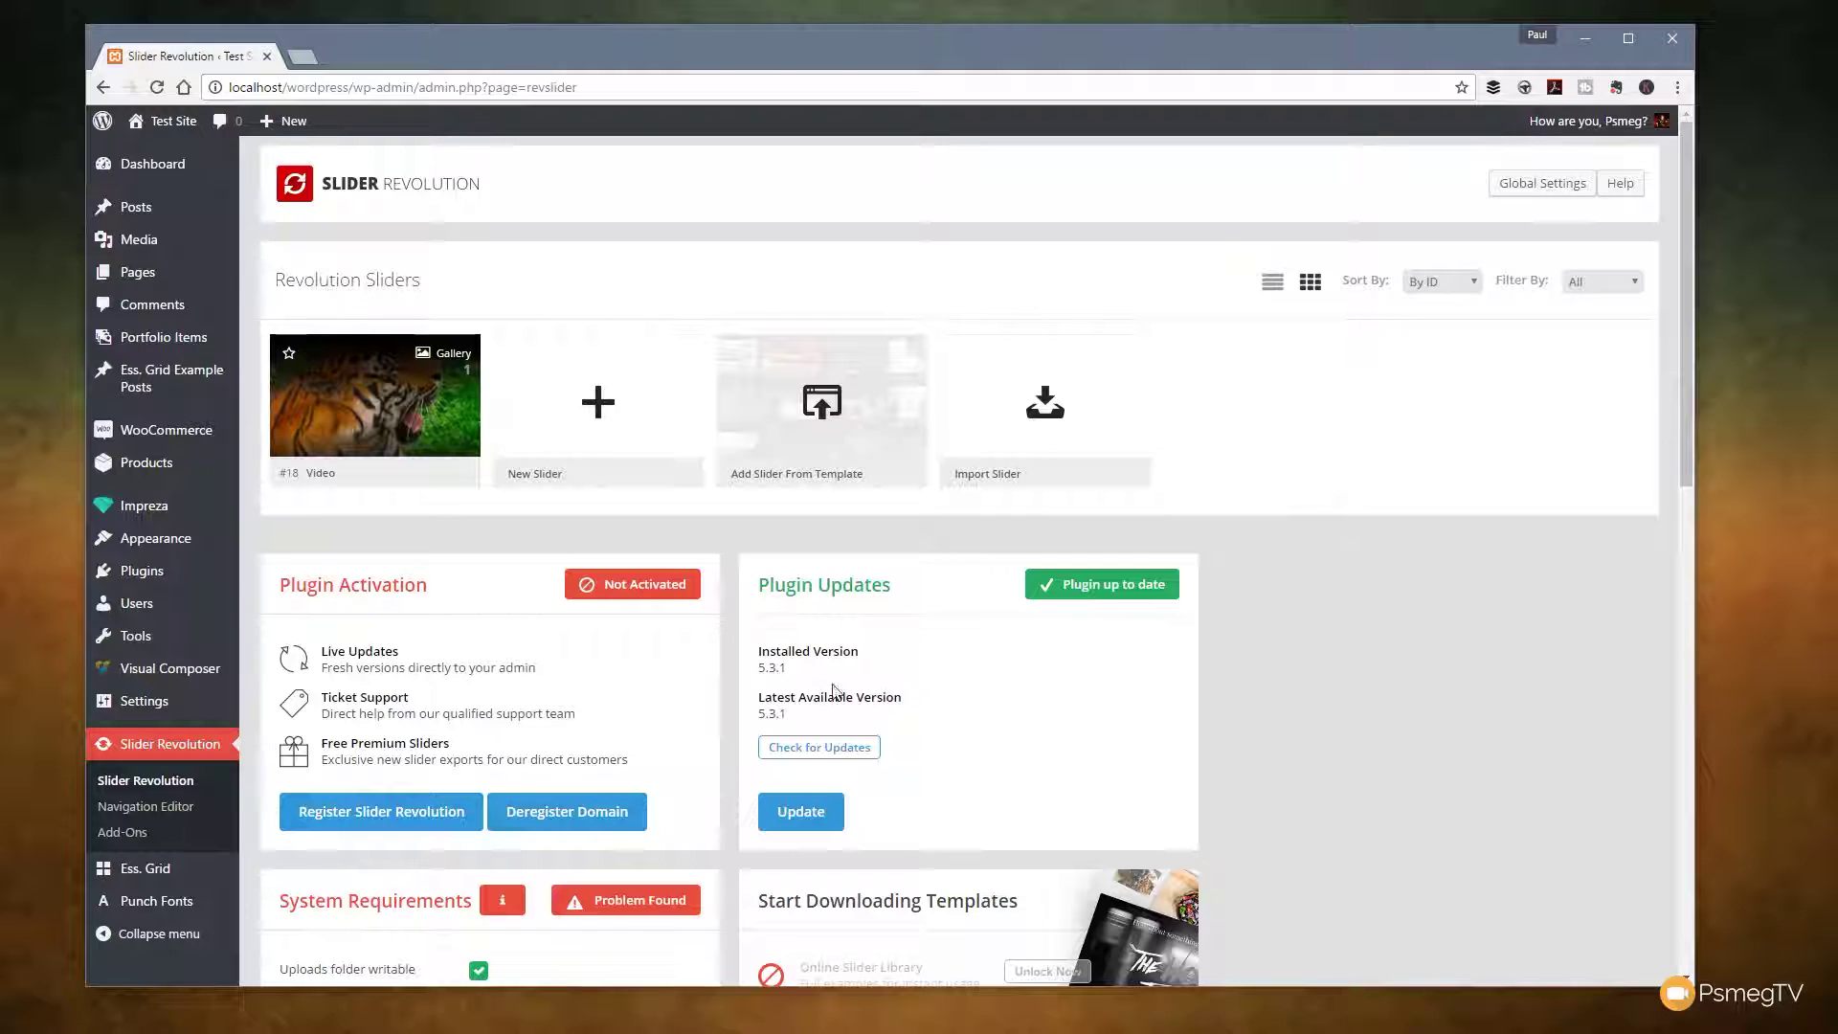
Create a new slider with the Post-Based content source, titled "Dynamic" with the alias "dynamic".
click(607, 401)
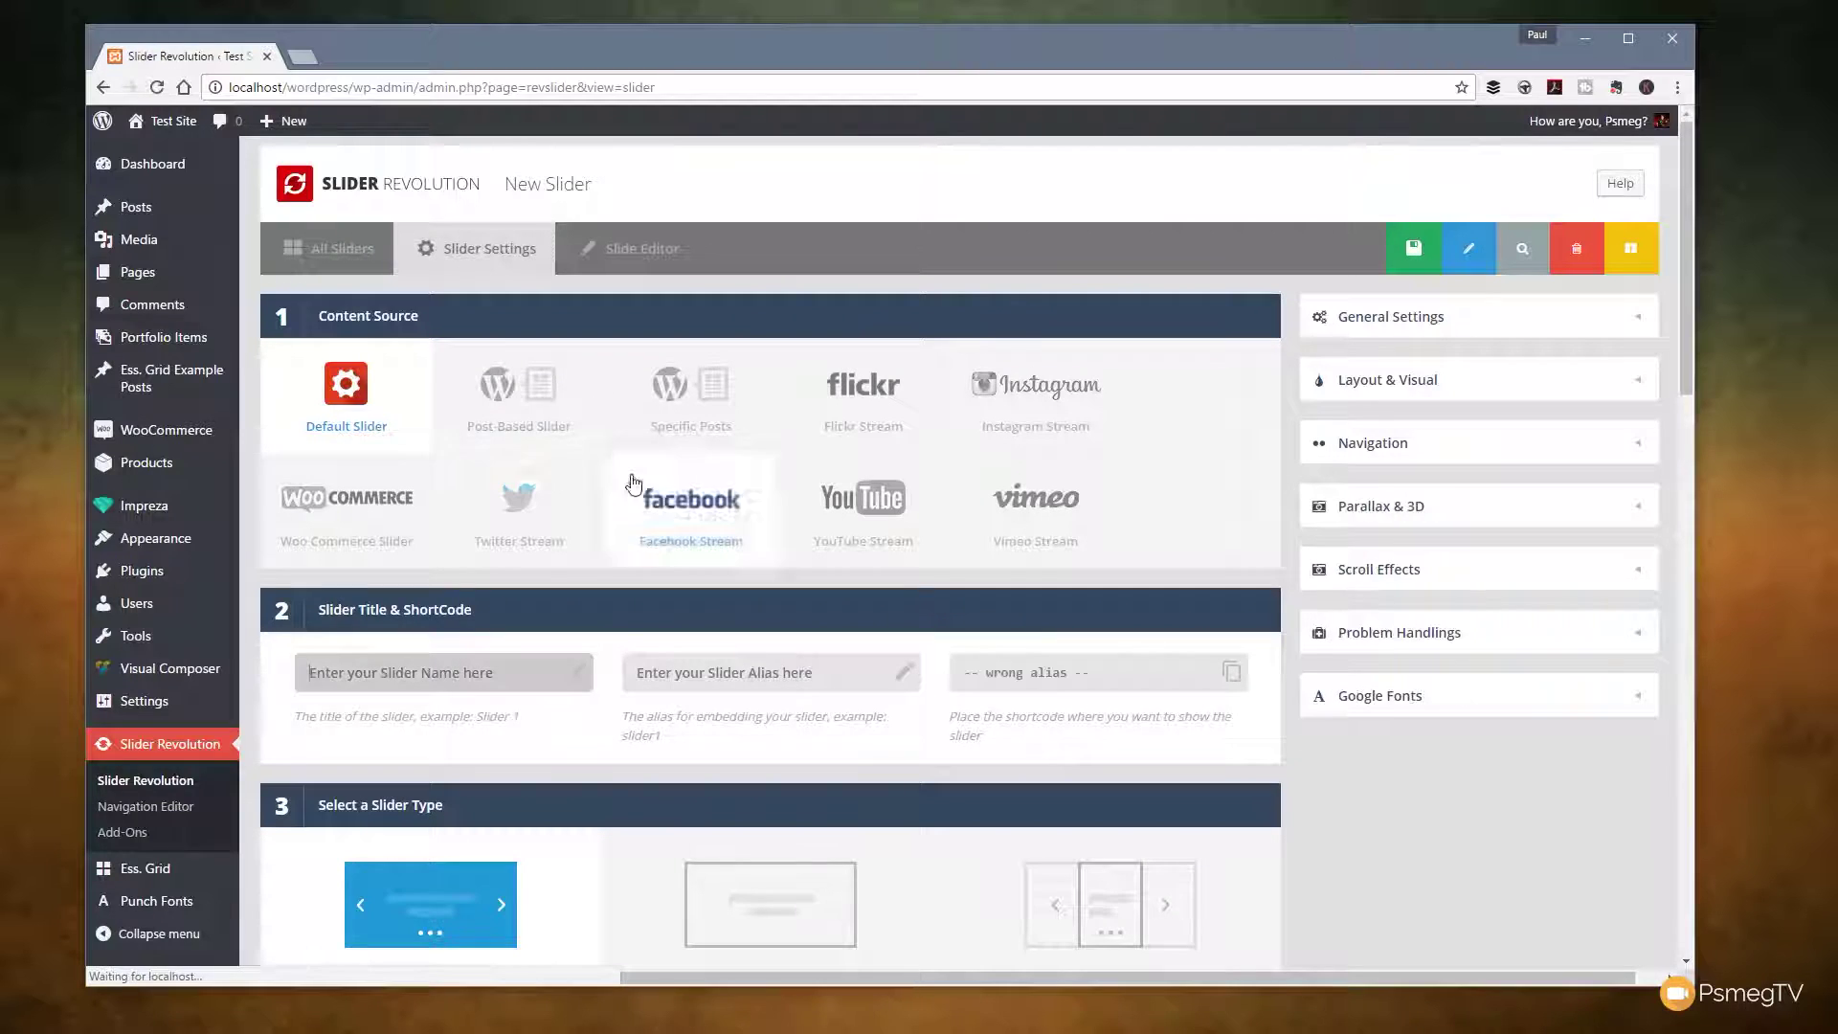
click(528, 387)
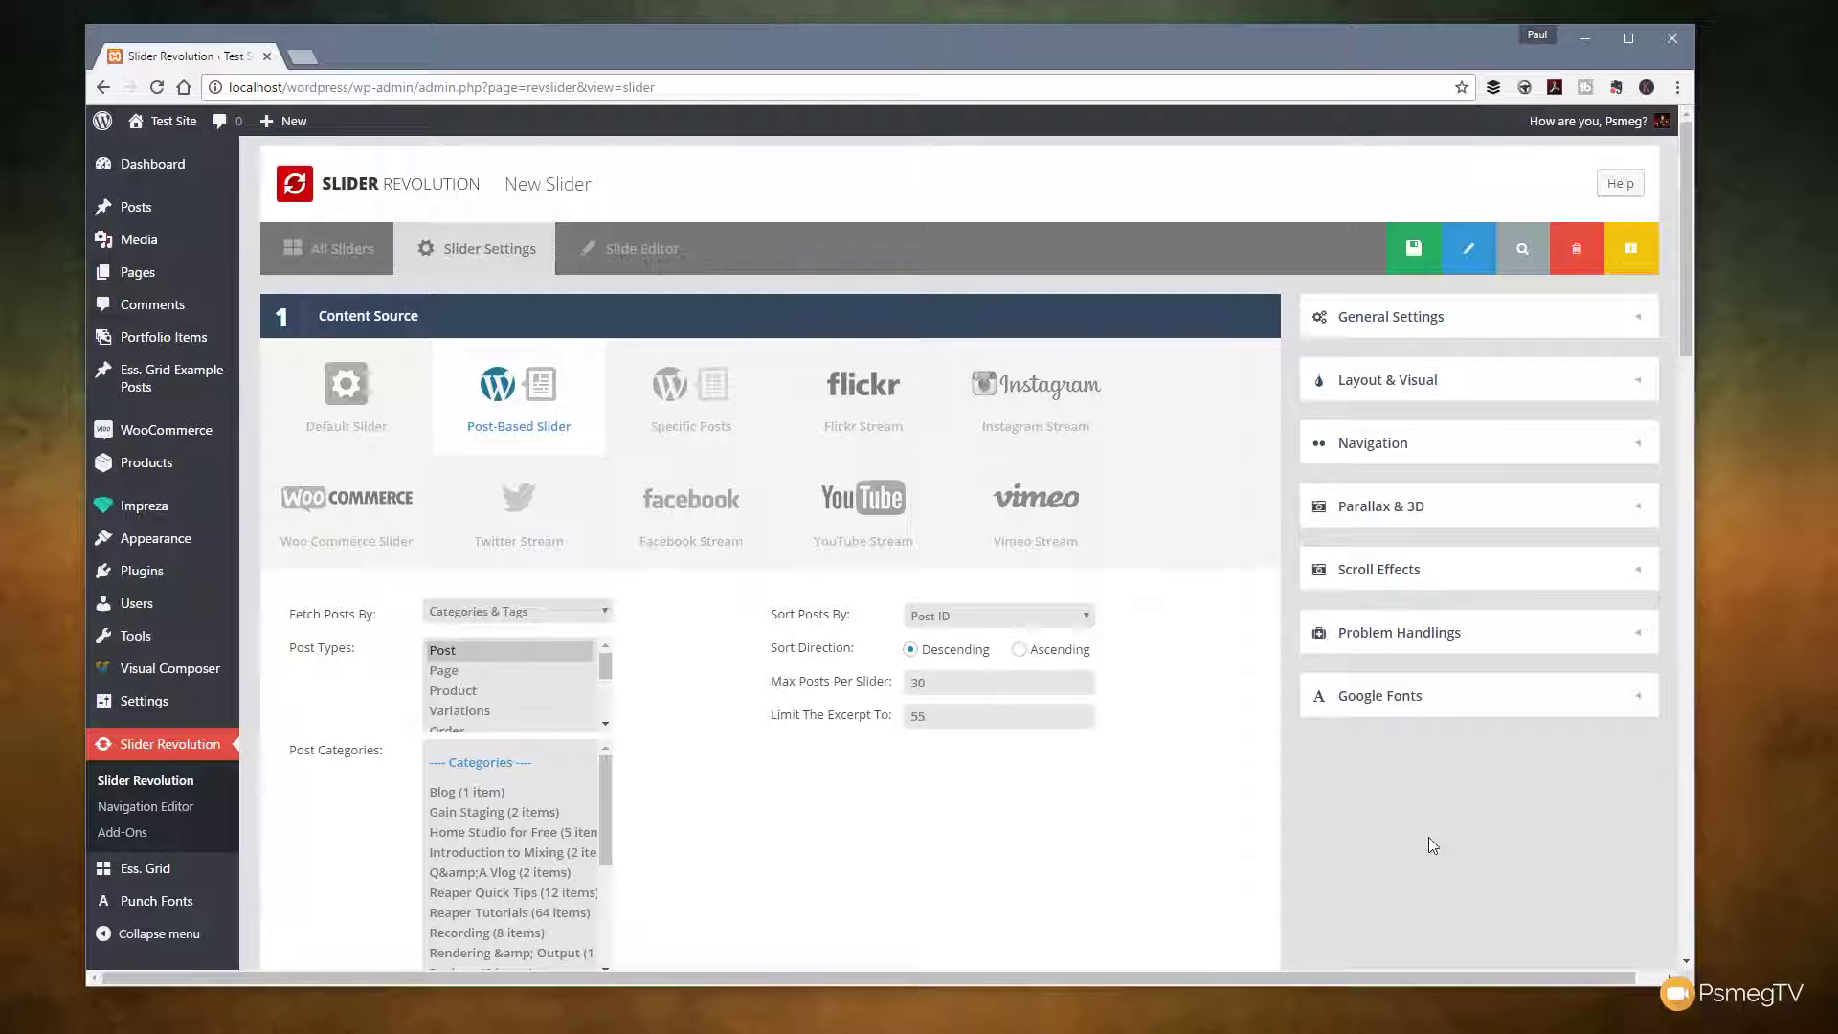
scroll(1428, 837, down, 5)
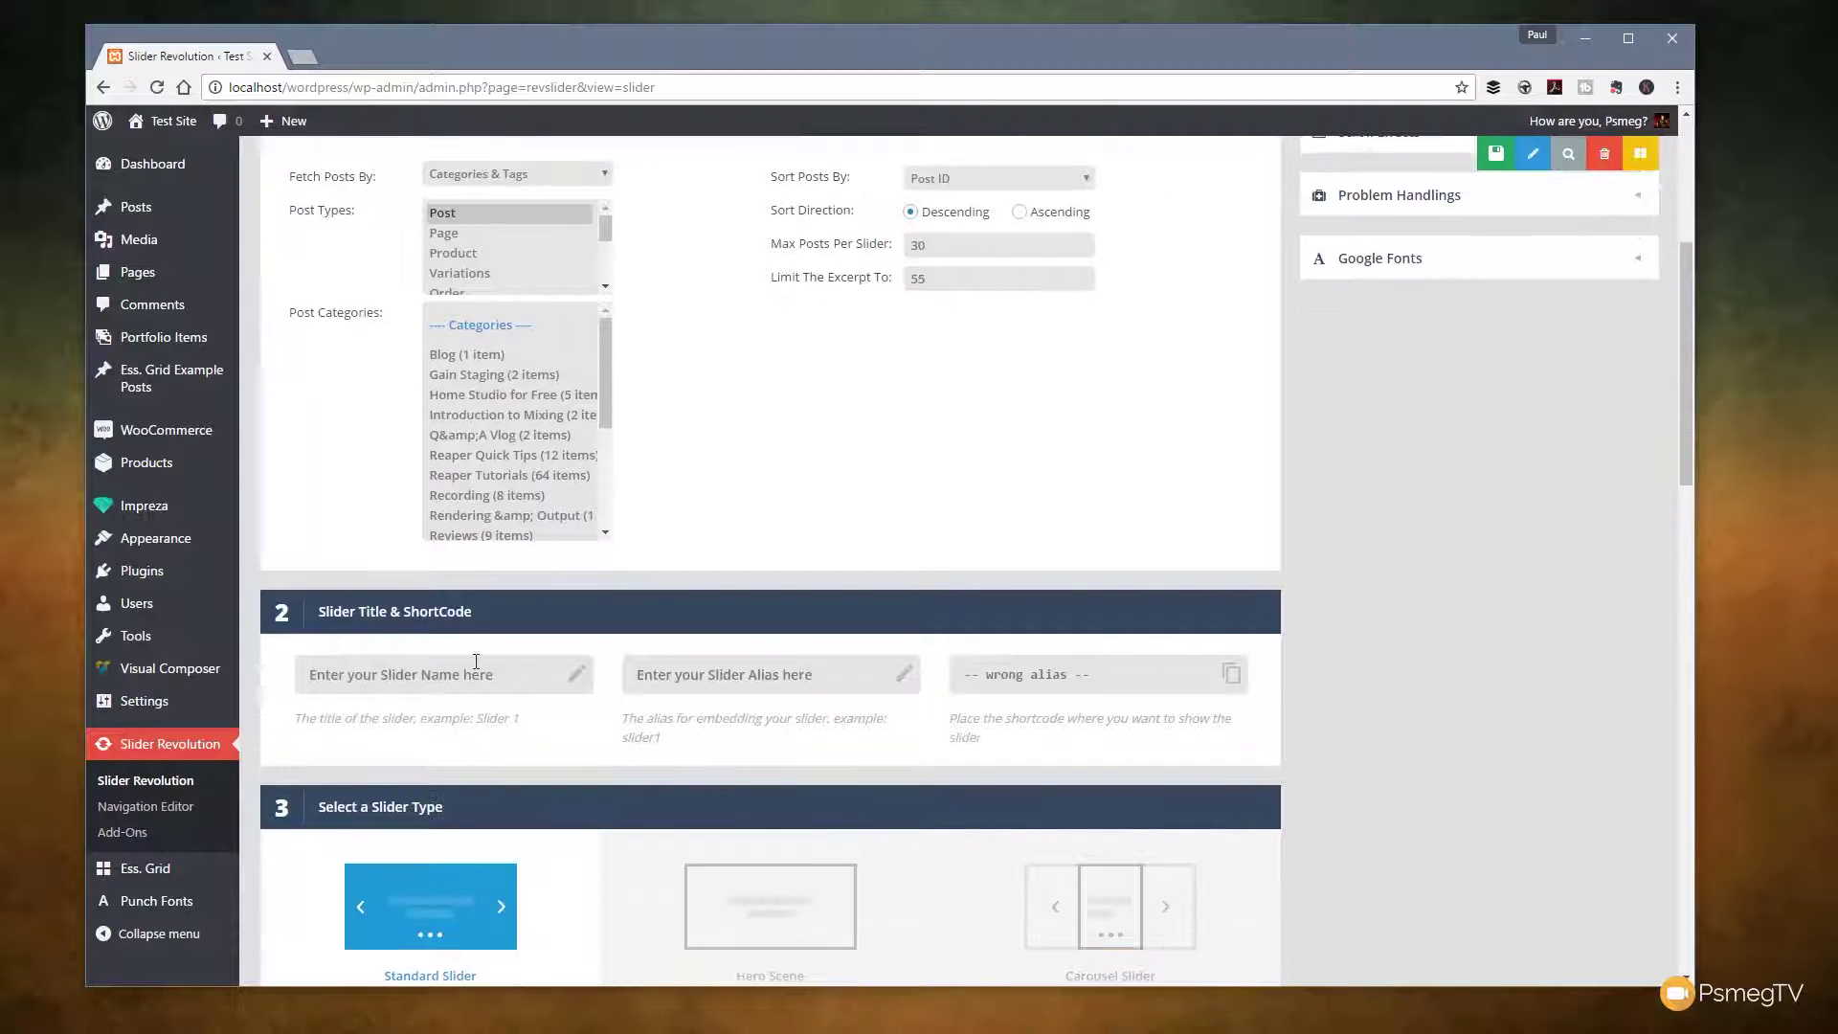
click(476, 665)
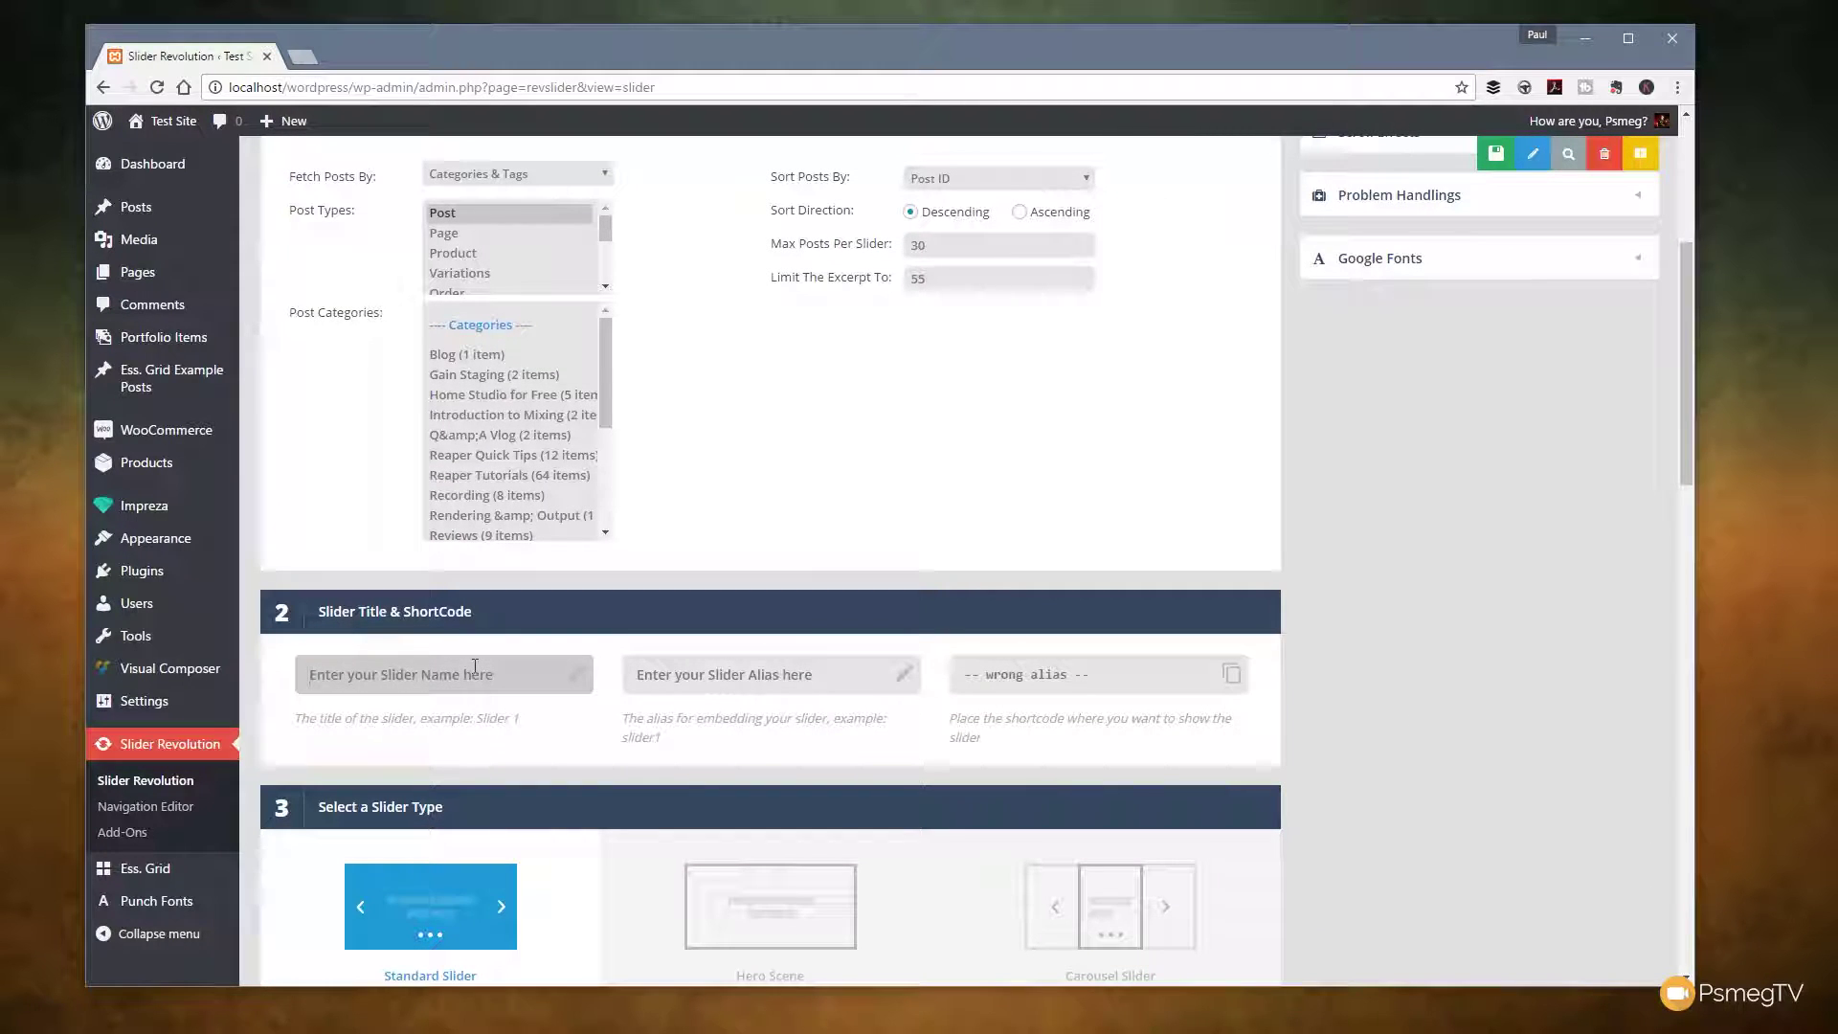
text(Dynamic)
click(675, 688)
text(dynamic)
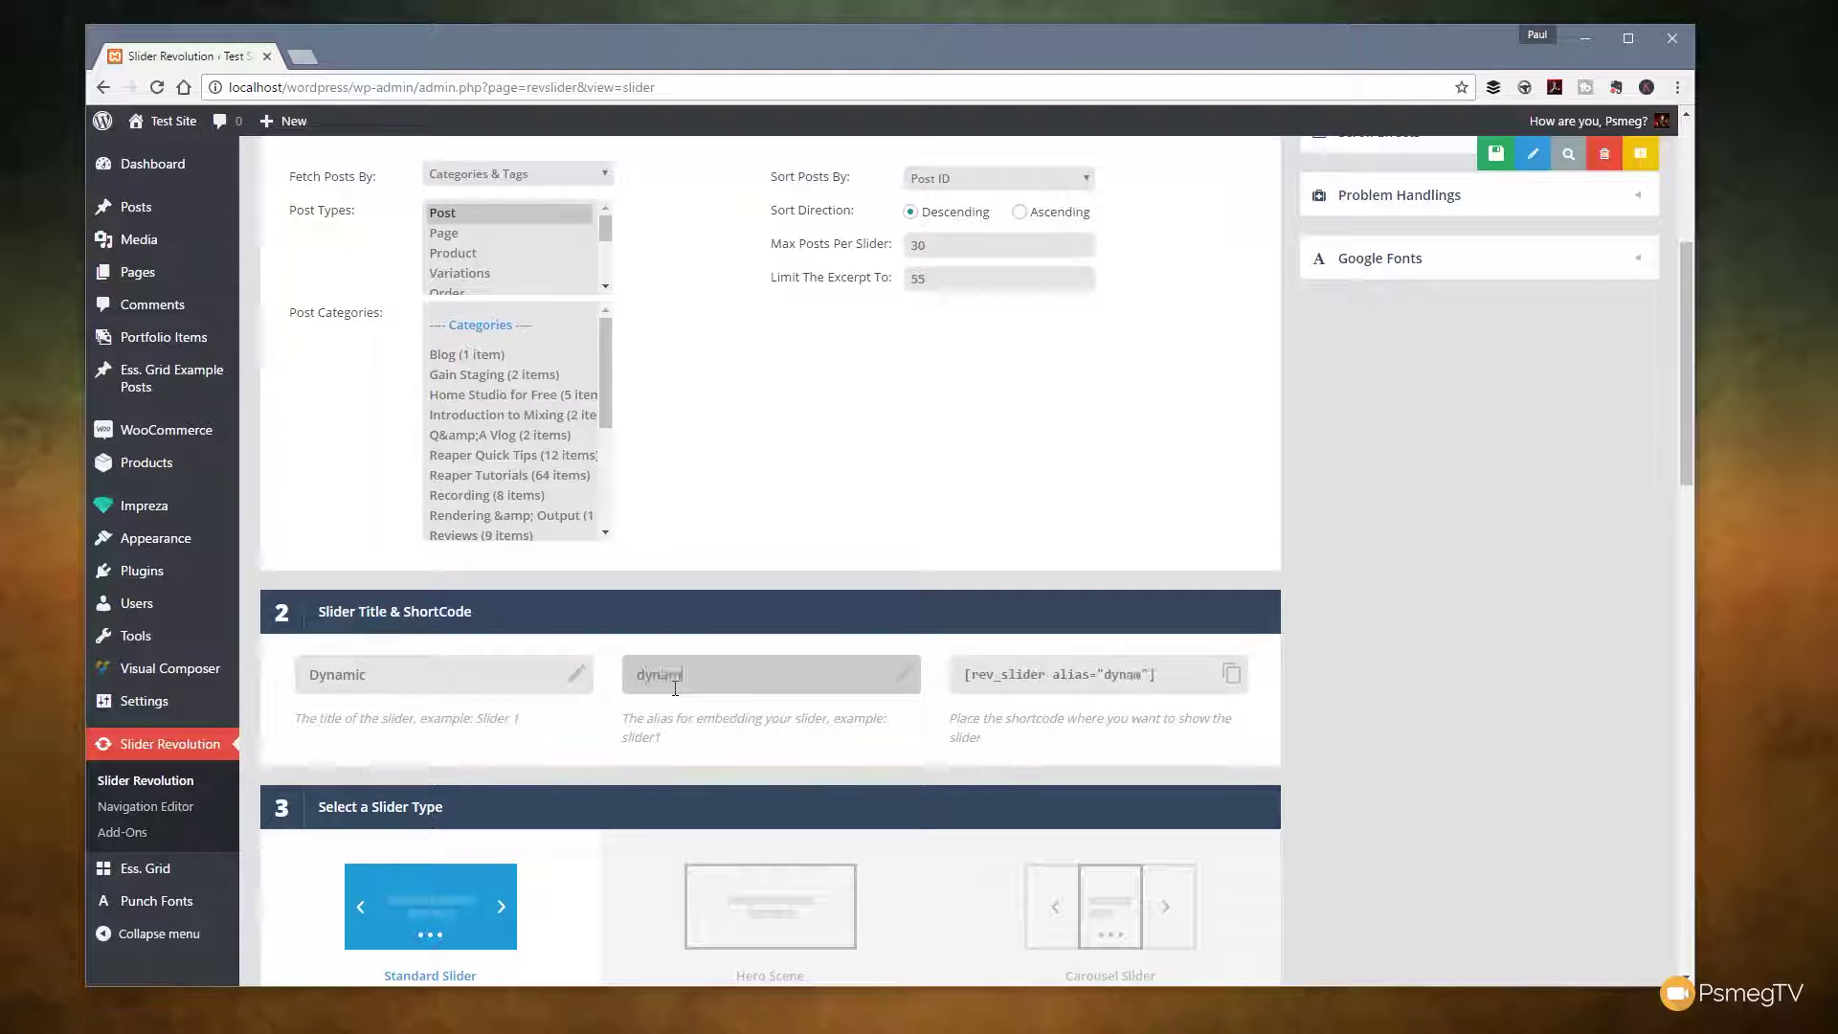
click(1479, 658)
Set the slide layout to Full-Width with a desktop layer grid height of 500 px and save the slider.
scroll(1479, 659, down, 3)
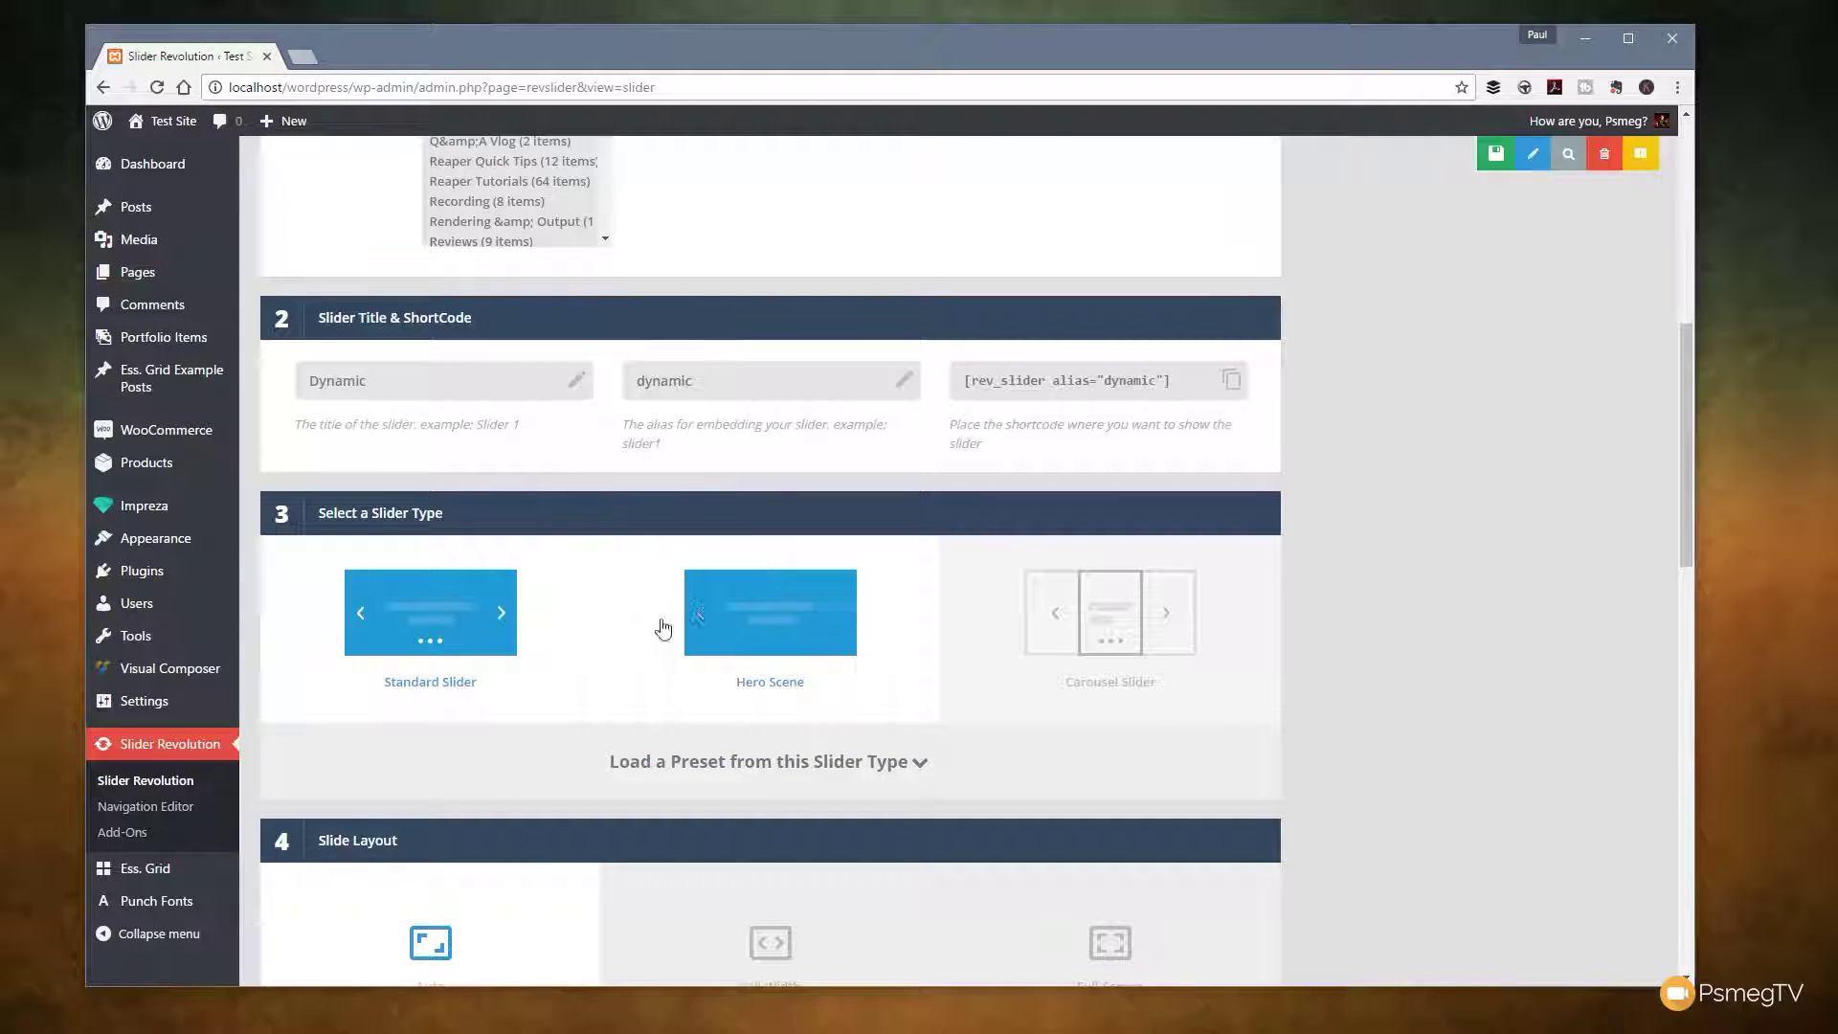
scroll(441, 618, down, 6)
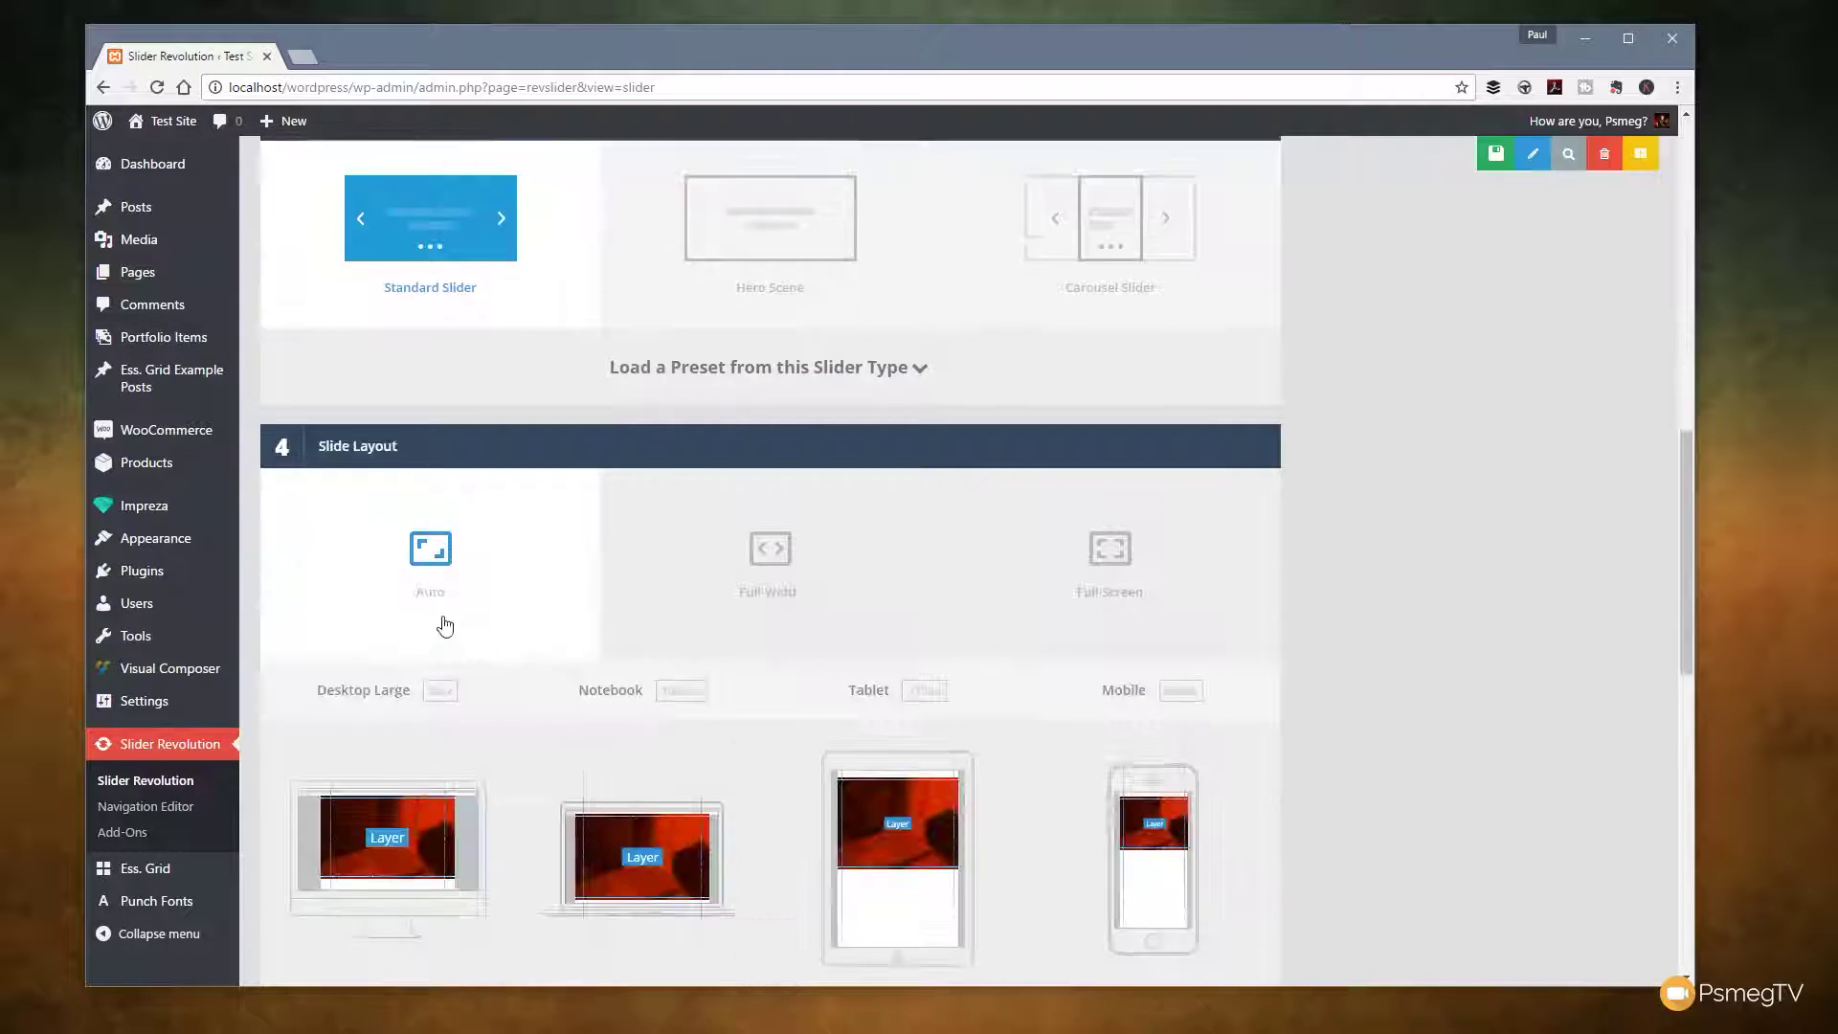
click(791, 399)
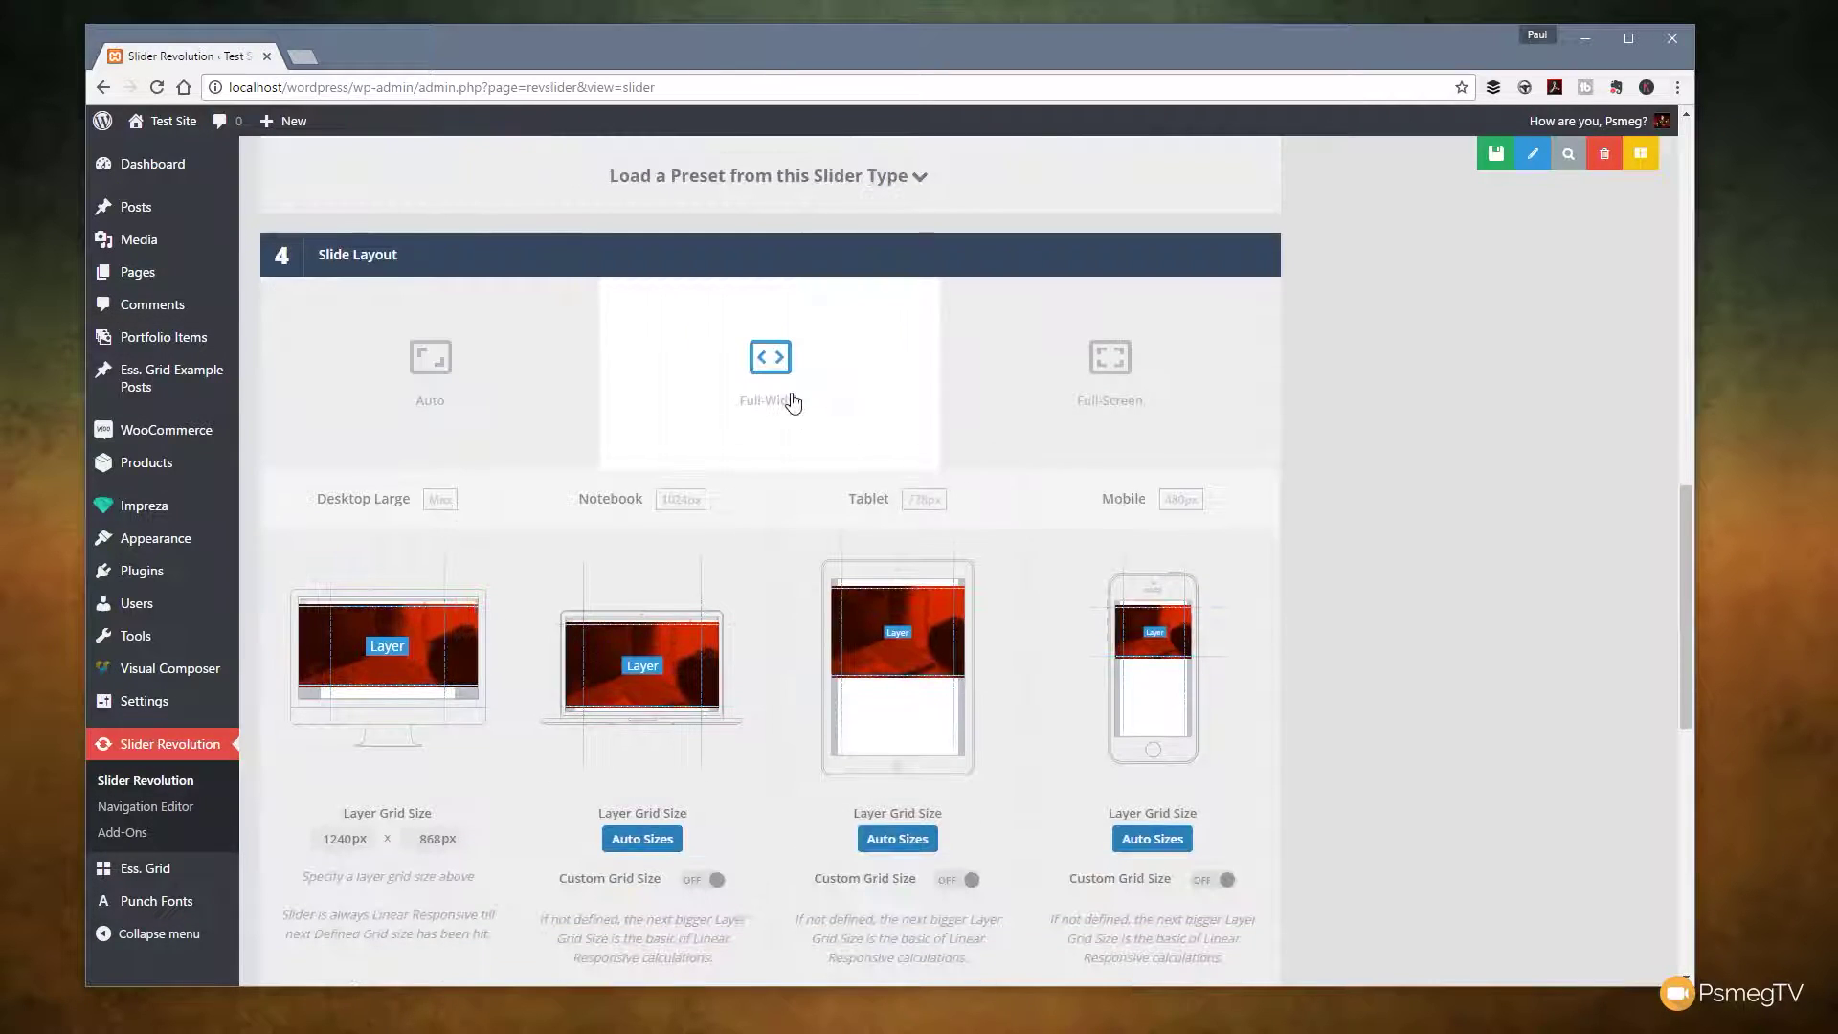
double_click(436, 839)
text(500)
scroll(1490, 677, up, 15)
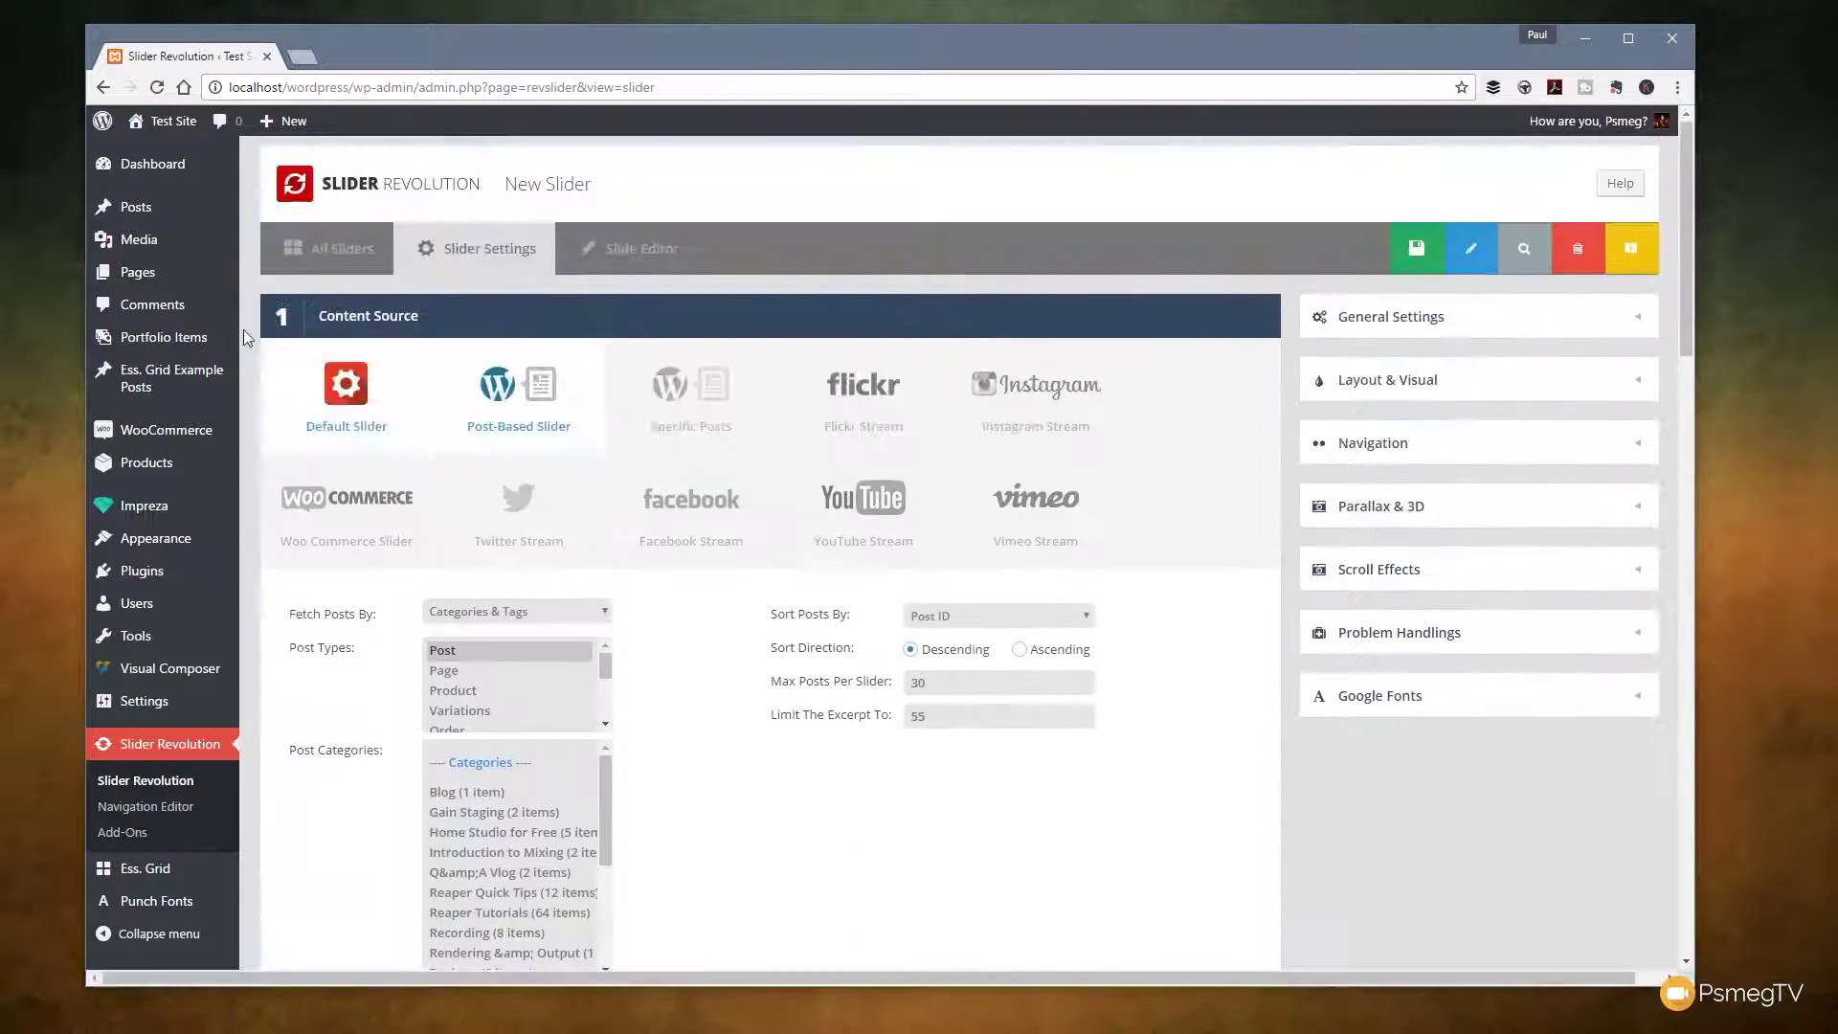
click(1398, 249)
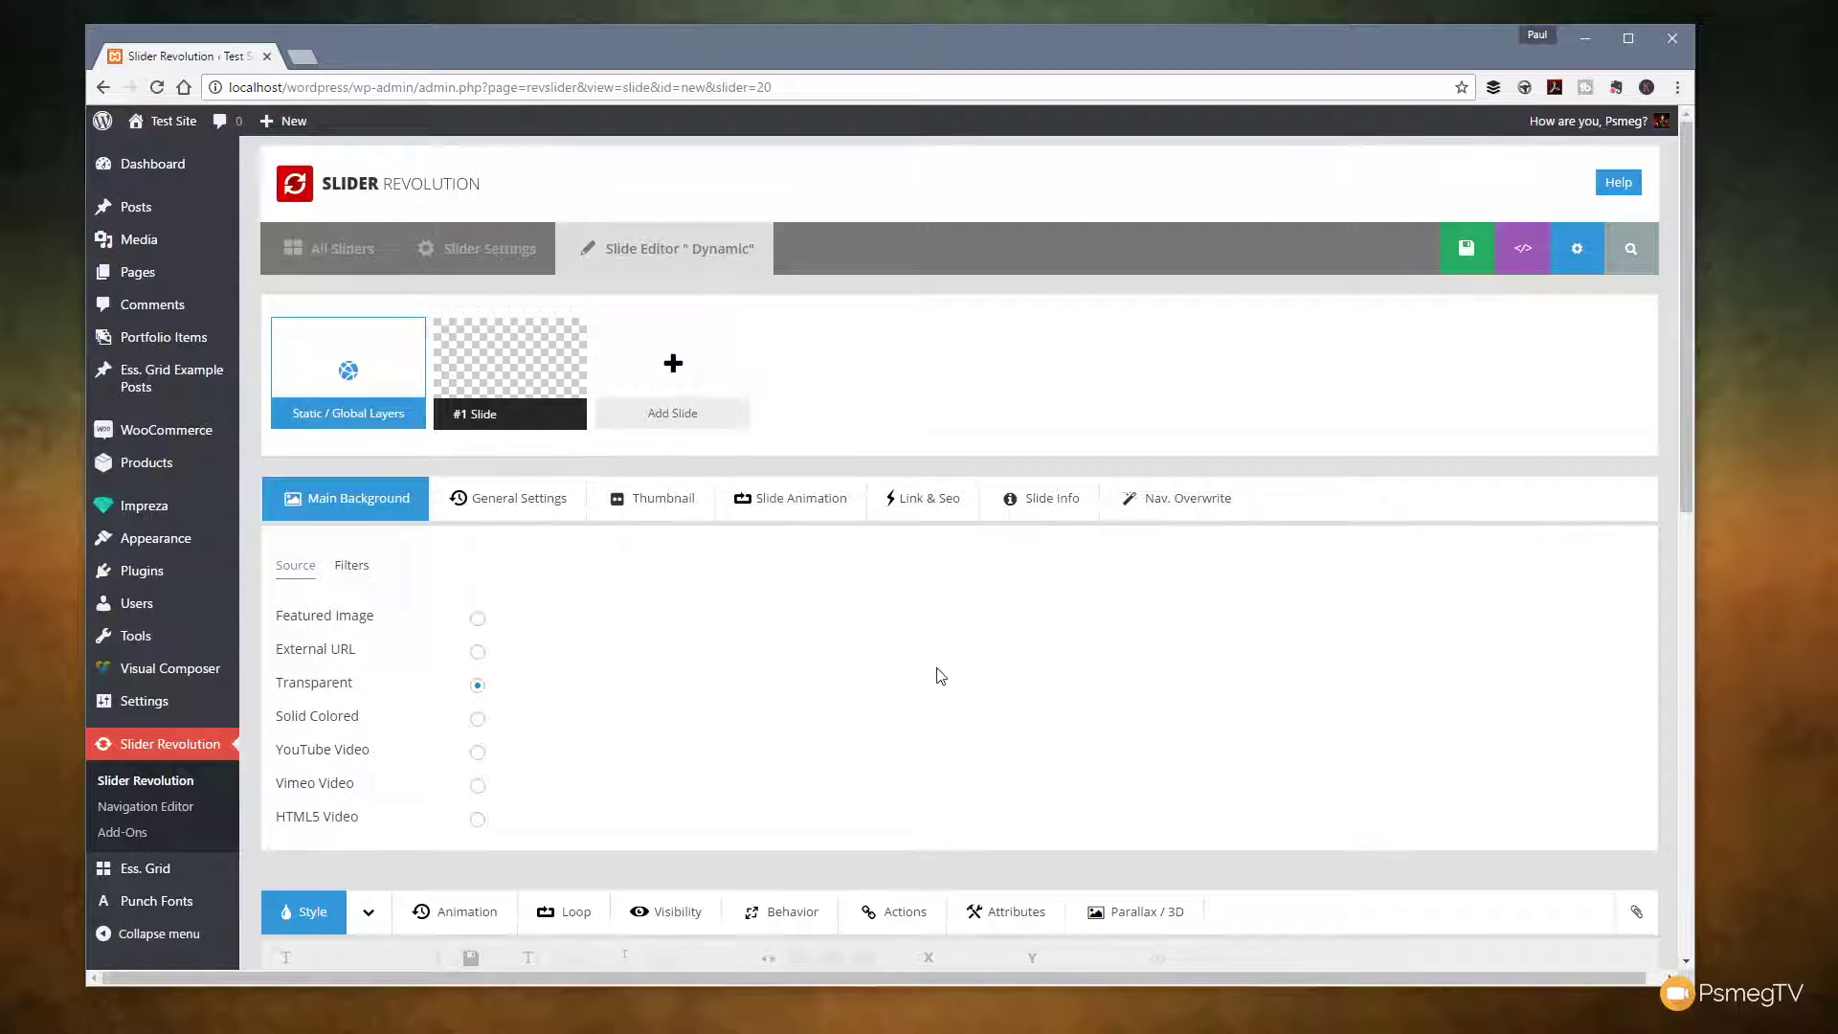
Set the main background source of the Dynamic slider's slide to Featured Image.
scroll(1124, 682, down, 8)
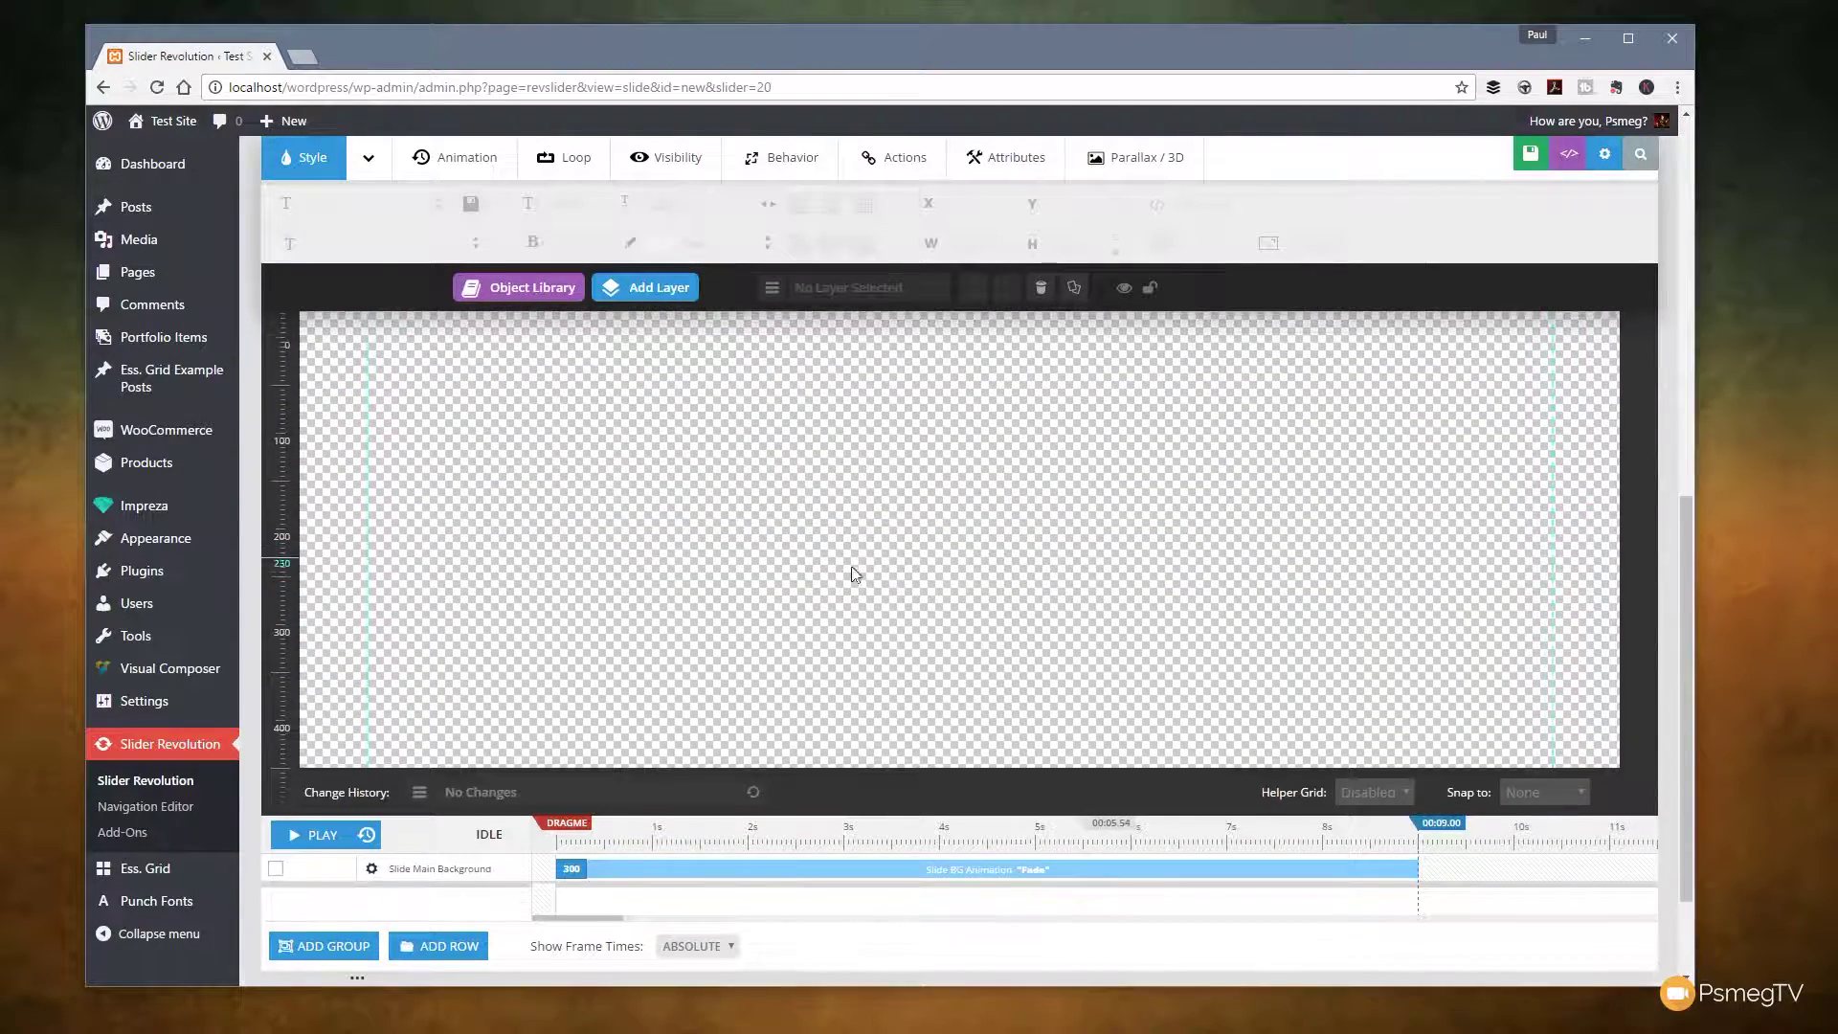
scroll(898, 599, up, 3)
scroll(815, 710, down, 2)
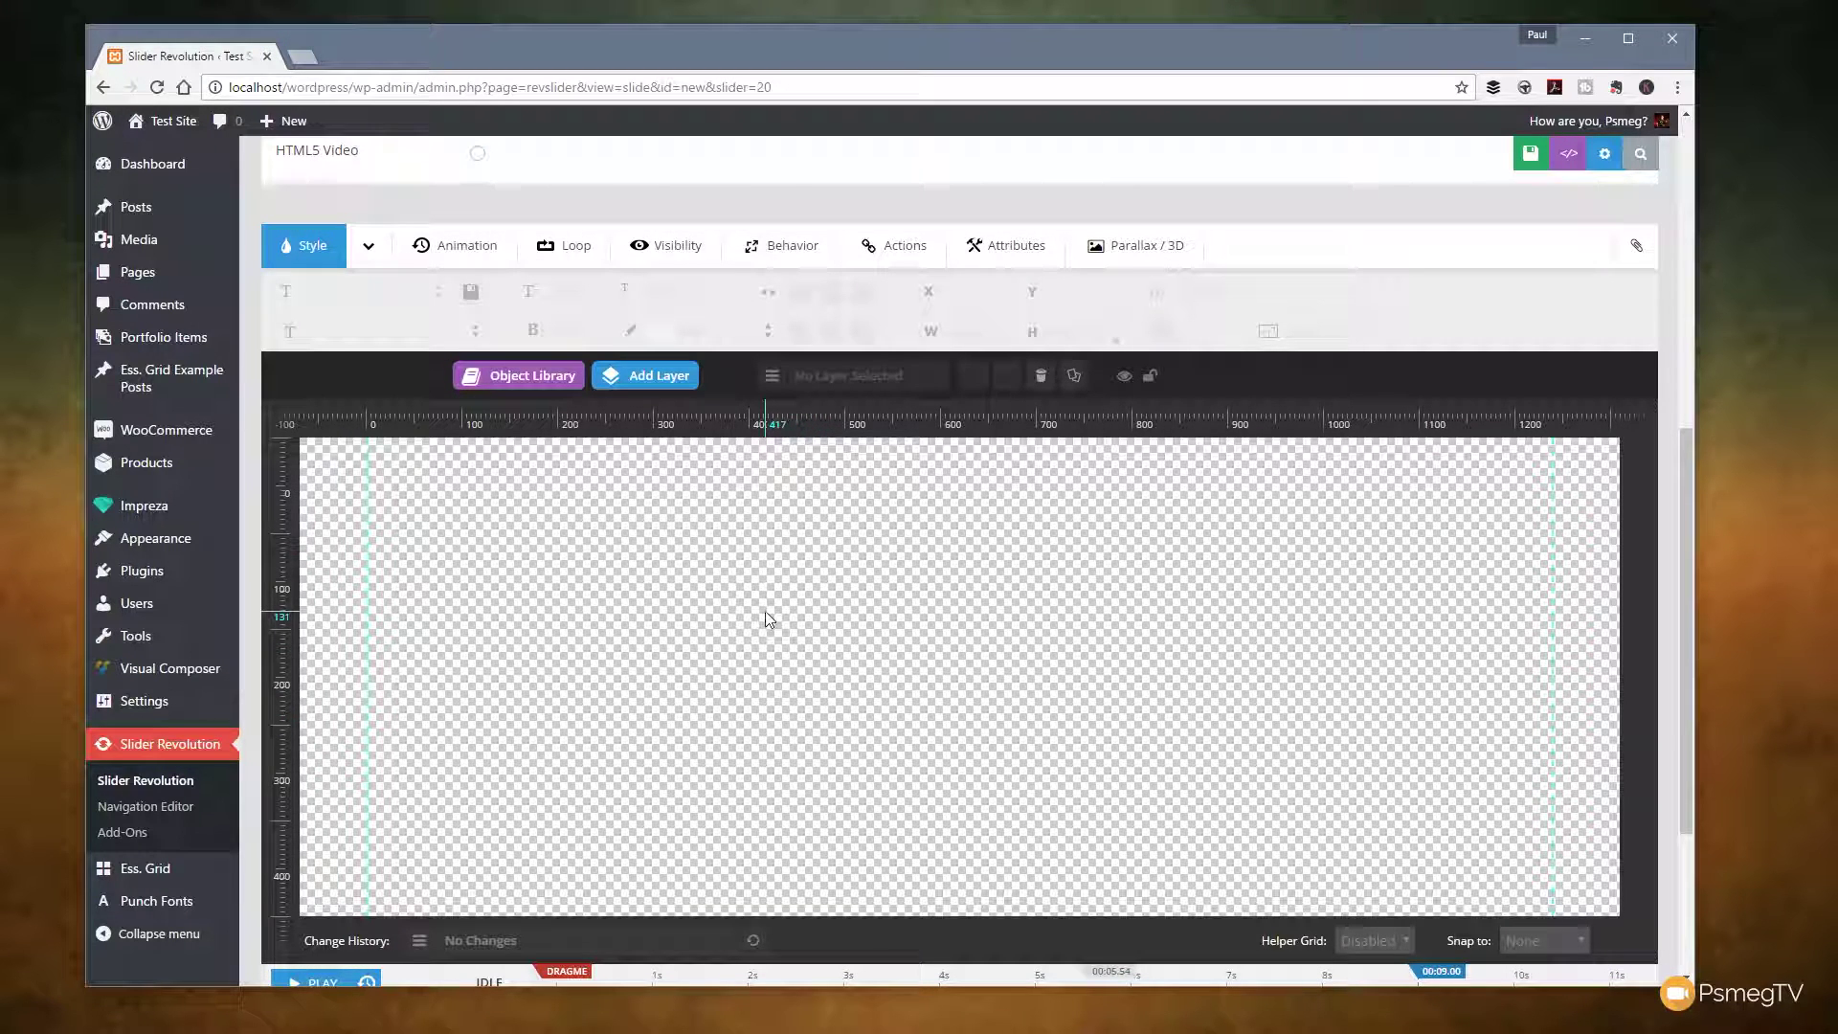
scroll(760, 637, up, 1)
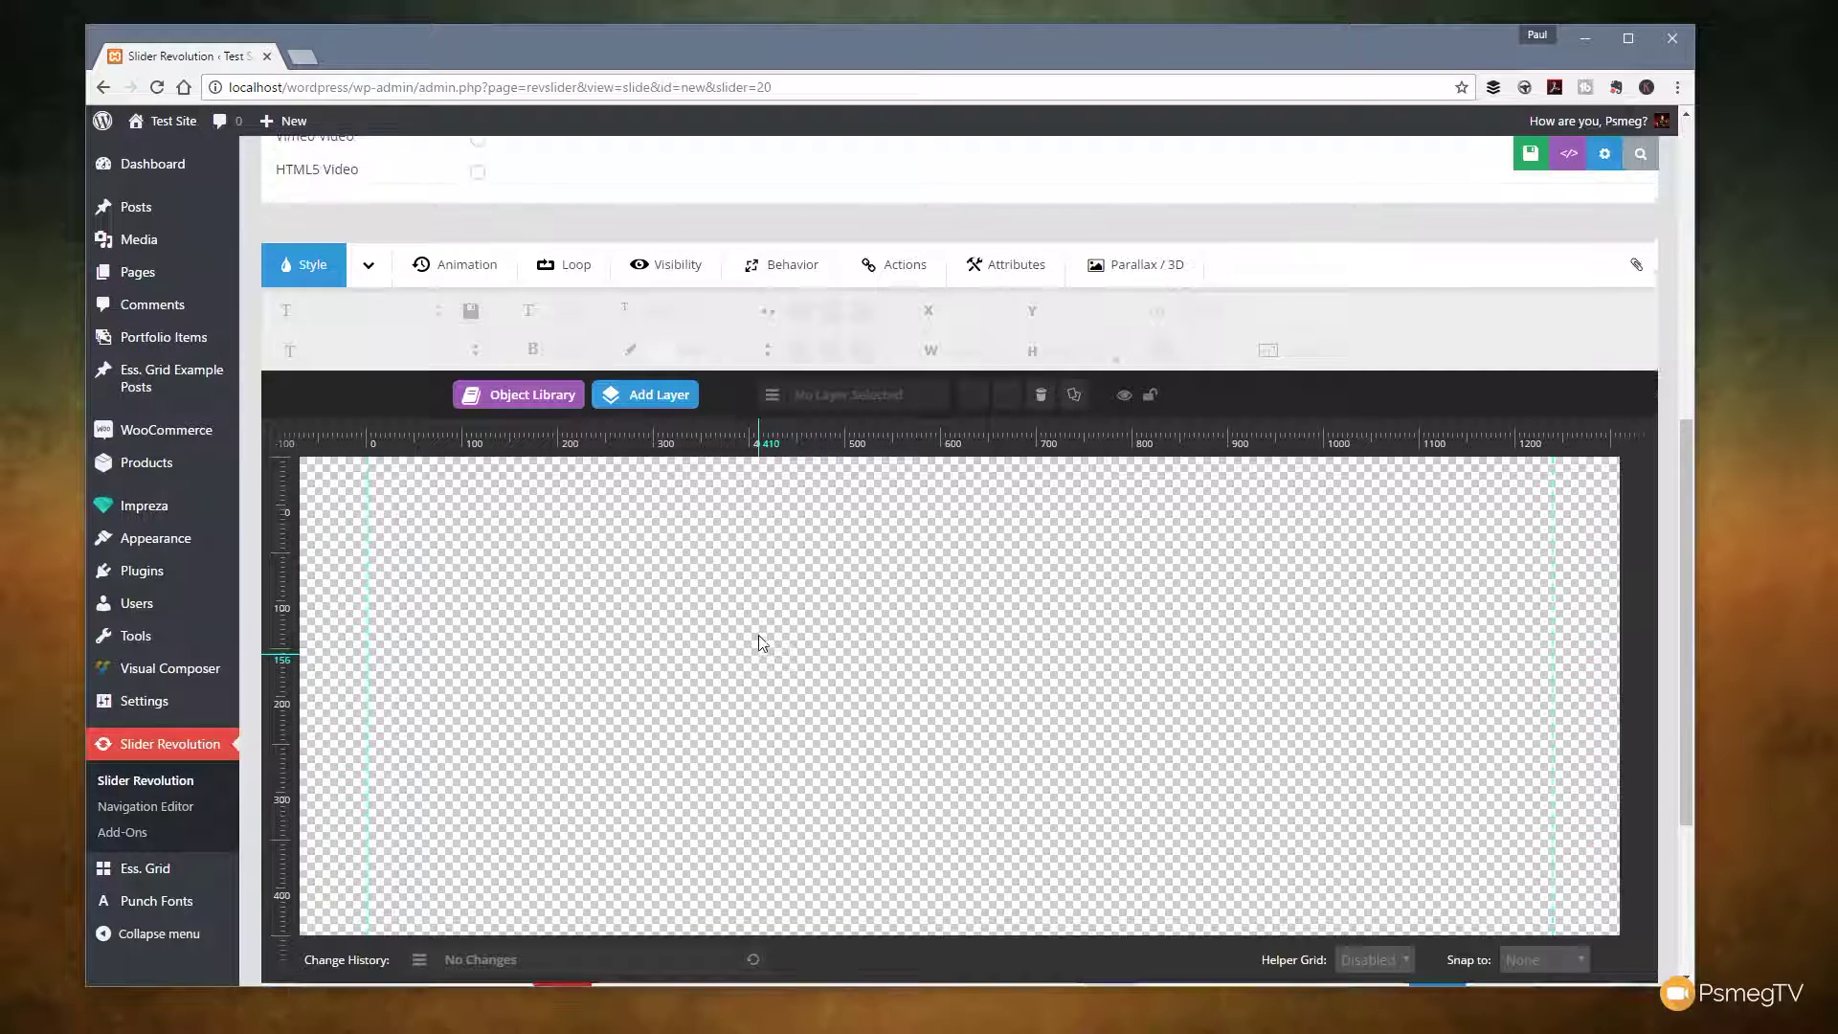
scroll(763, 644, up, 3)
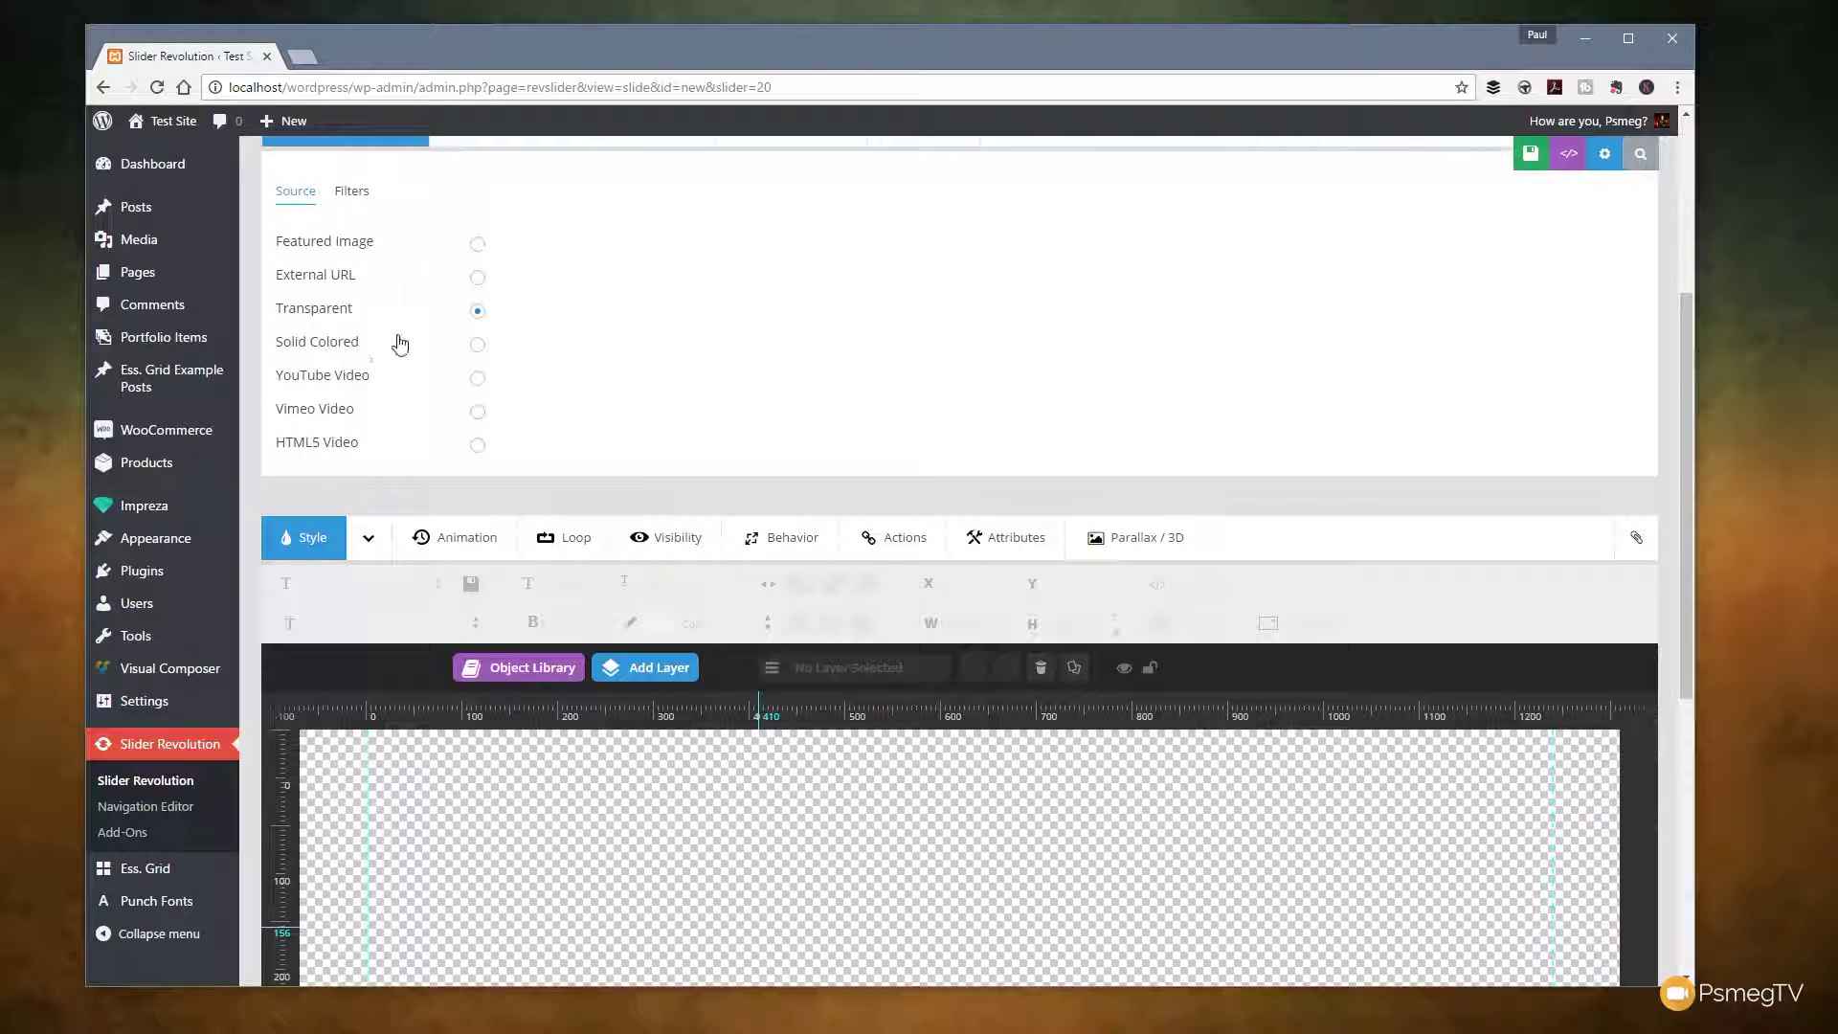
click(477, 245)
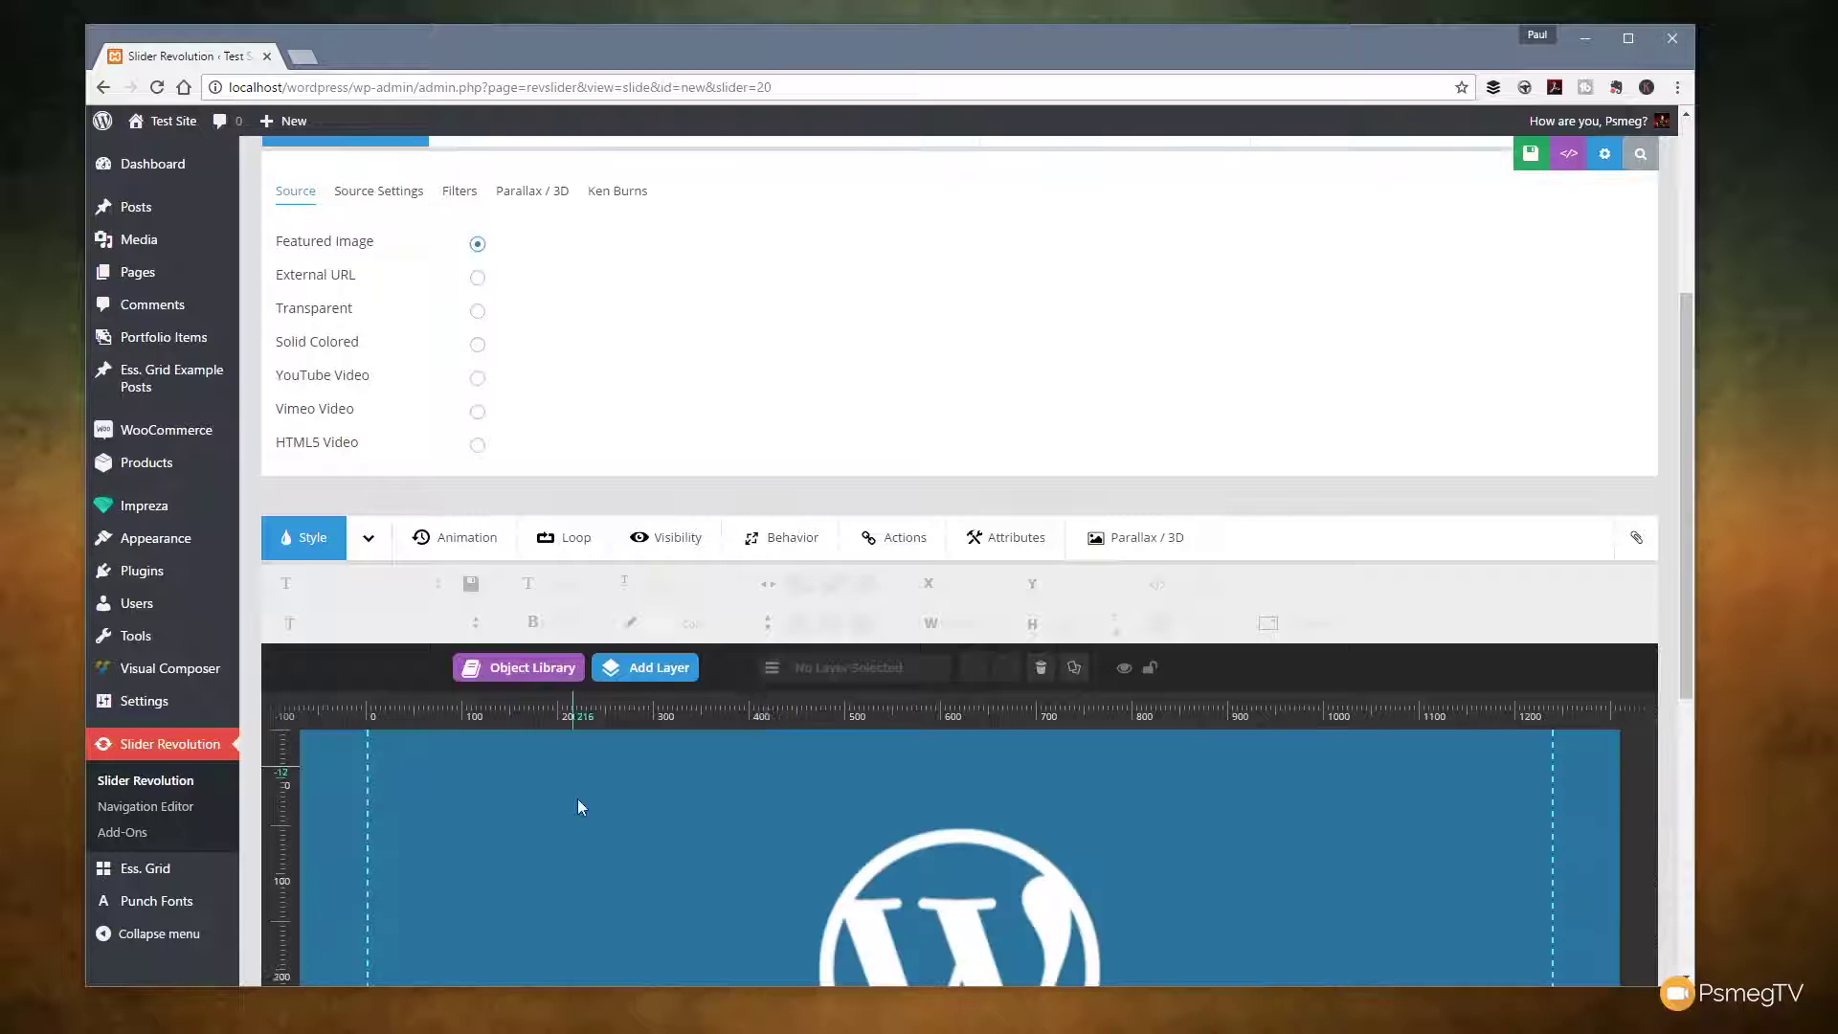
Add a Text/Html layer to the slide and clear its default caption text.
scroll(710, 676, down, 3)
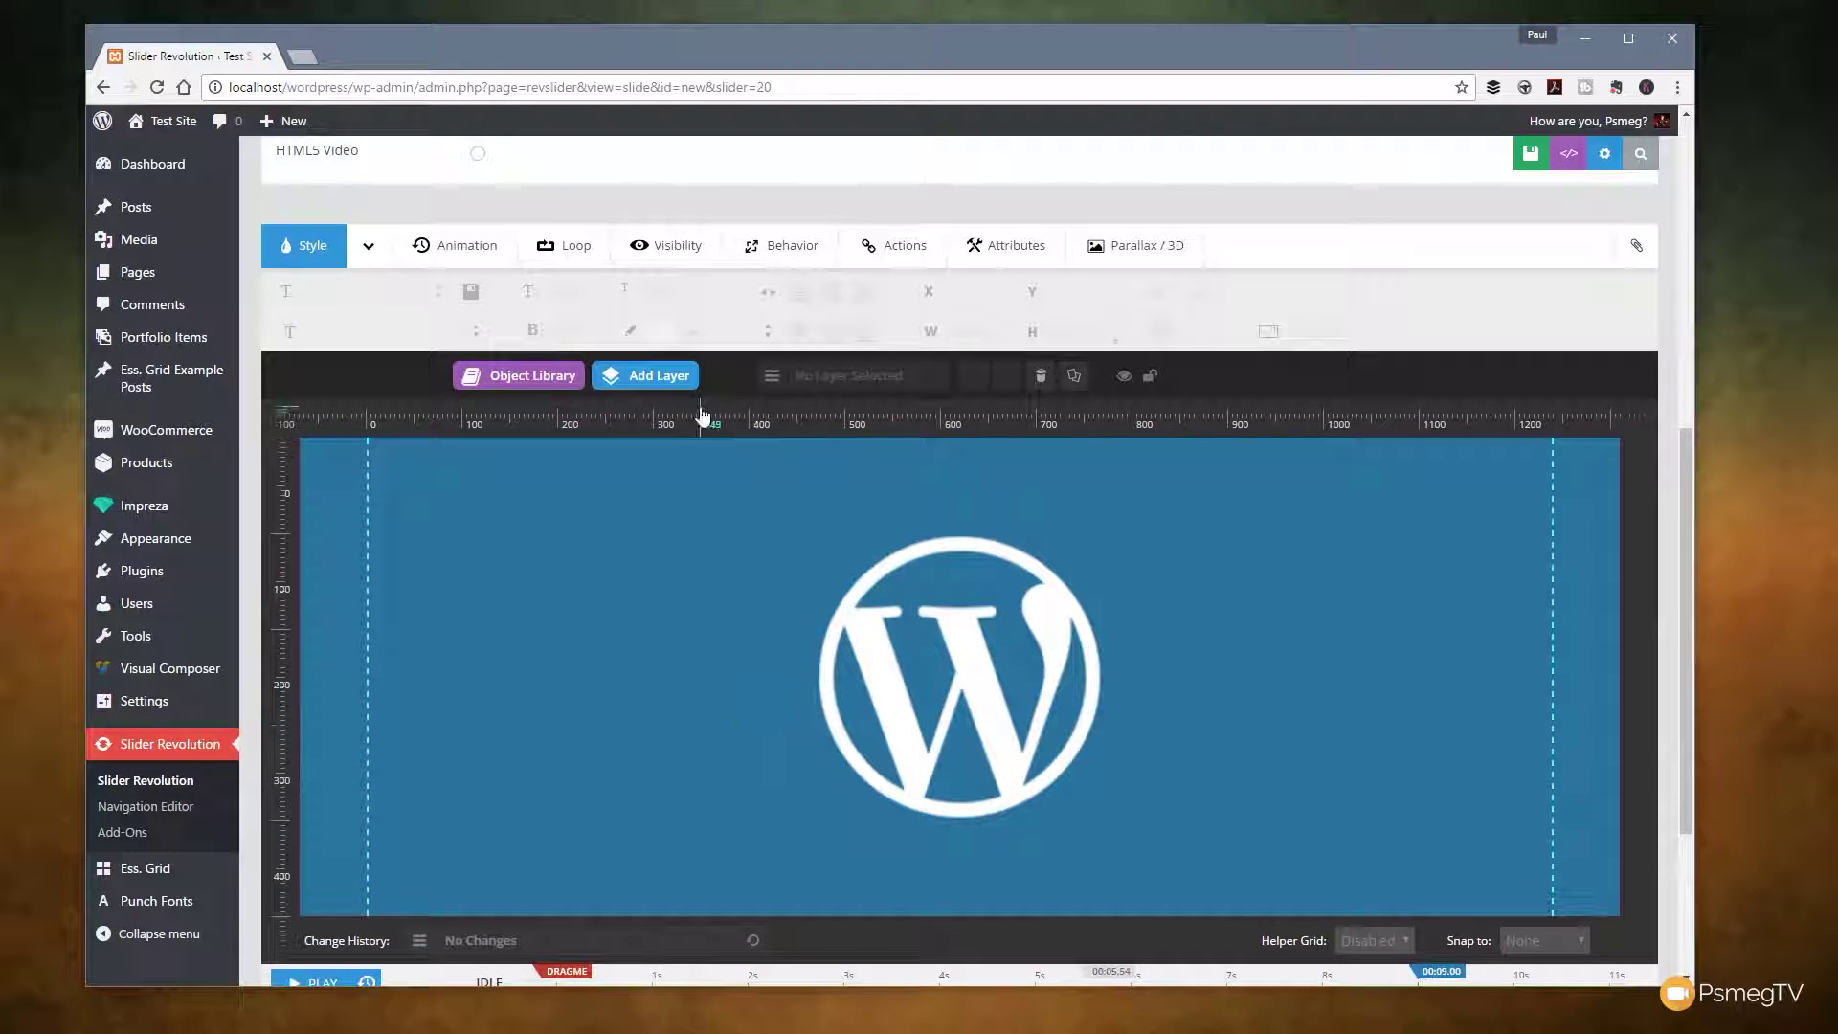
click(640, 379)
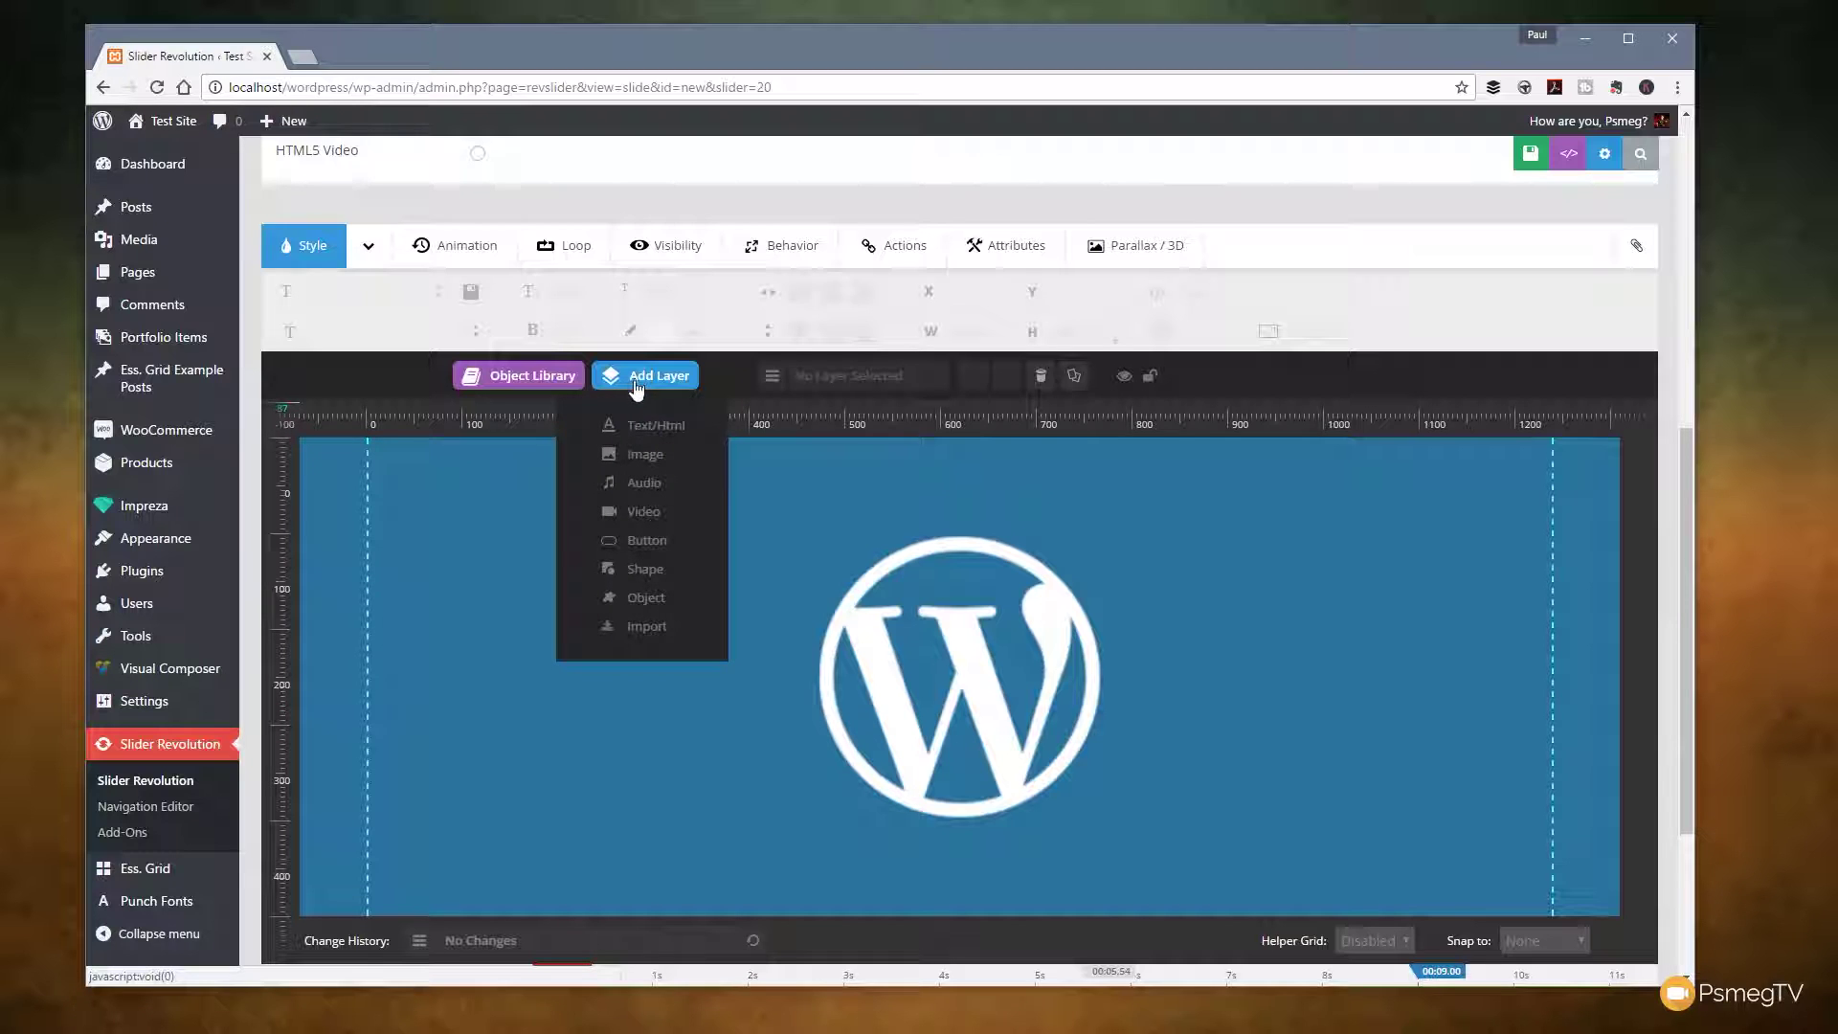
click(650, 427)
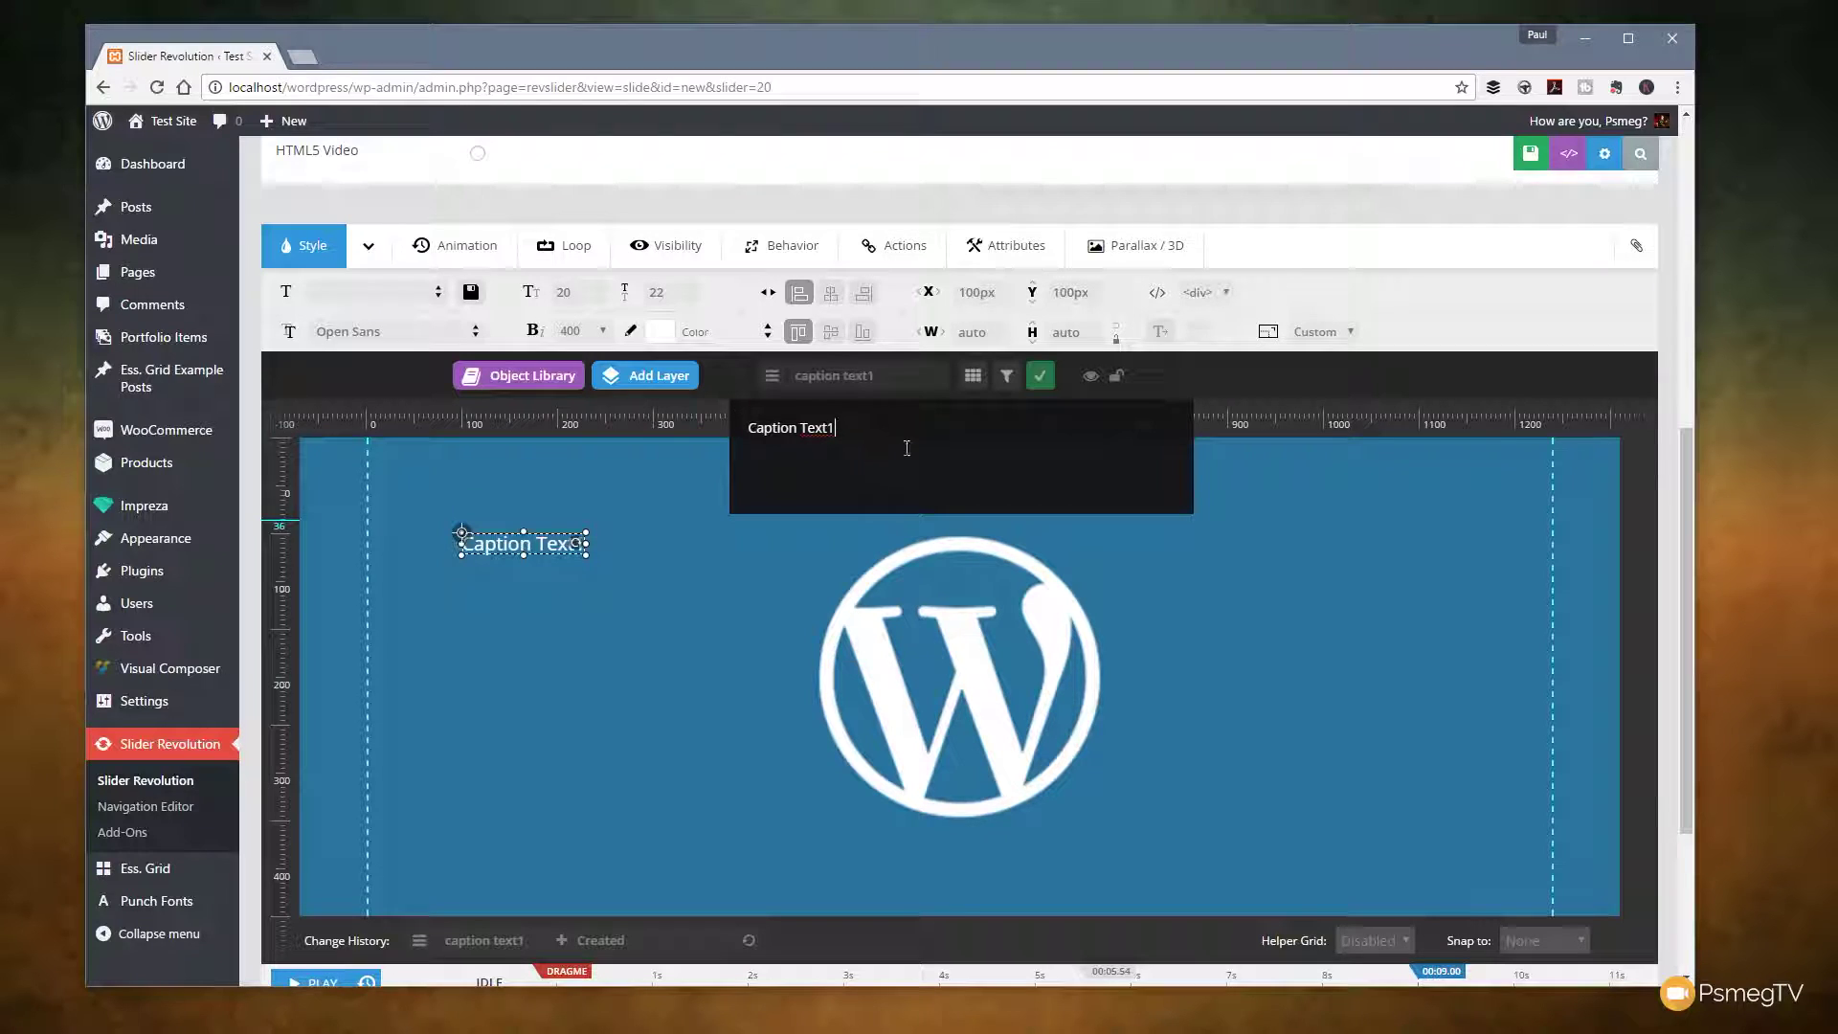
drag(907, 448, 716, 414)
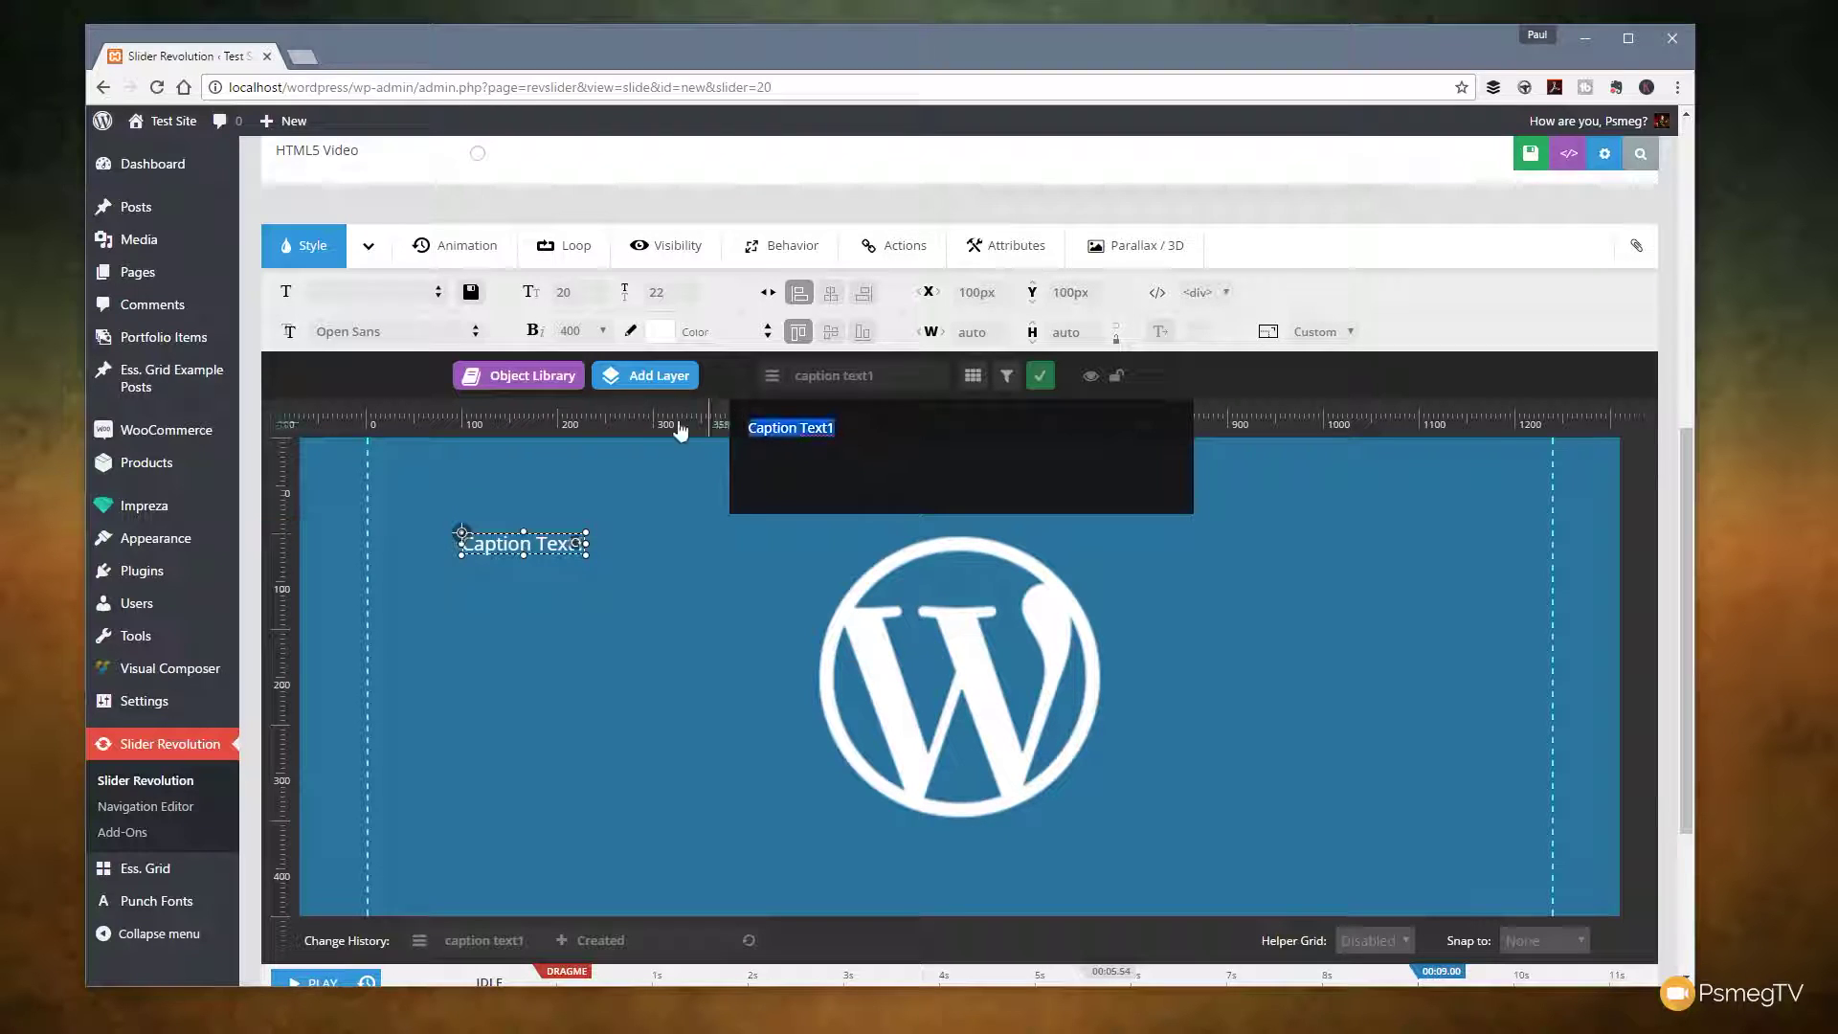
Review the post, WooCommerce and image meta placeholders, insert {{title}} as the layer's text and confirm it.
click(1005, 378)
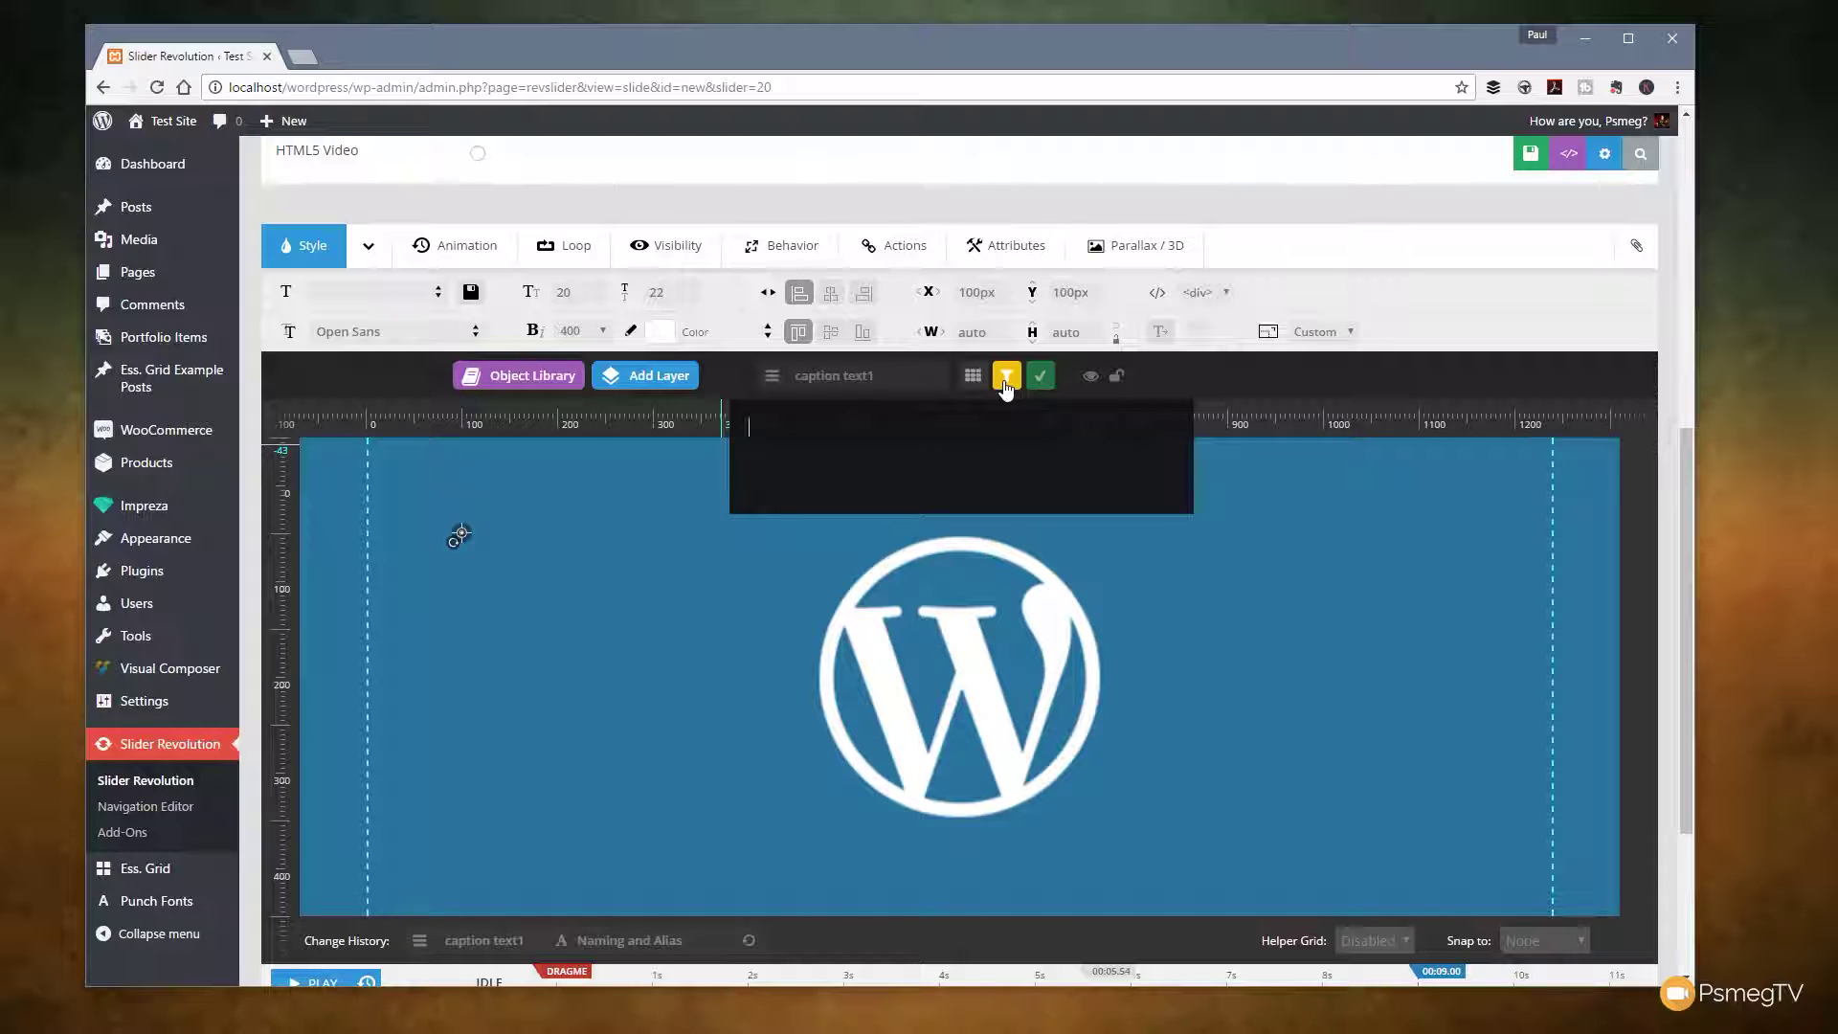
click(1005, 379)
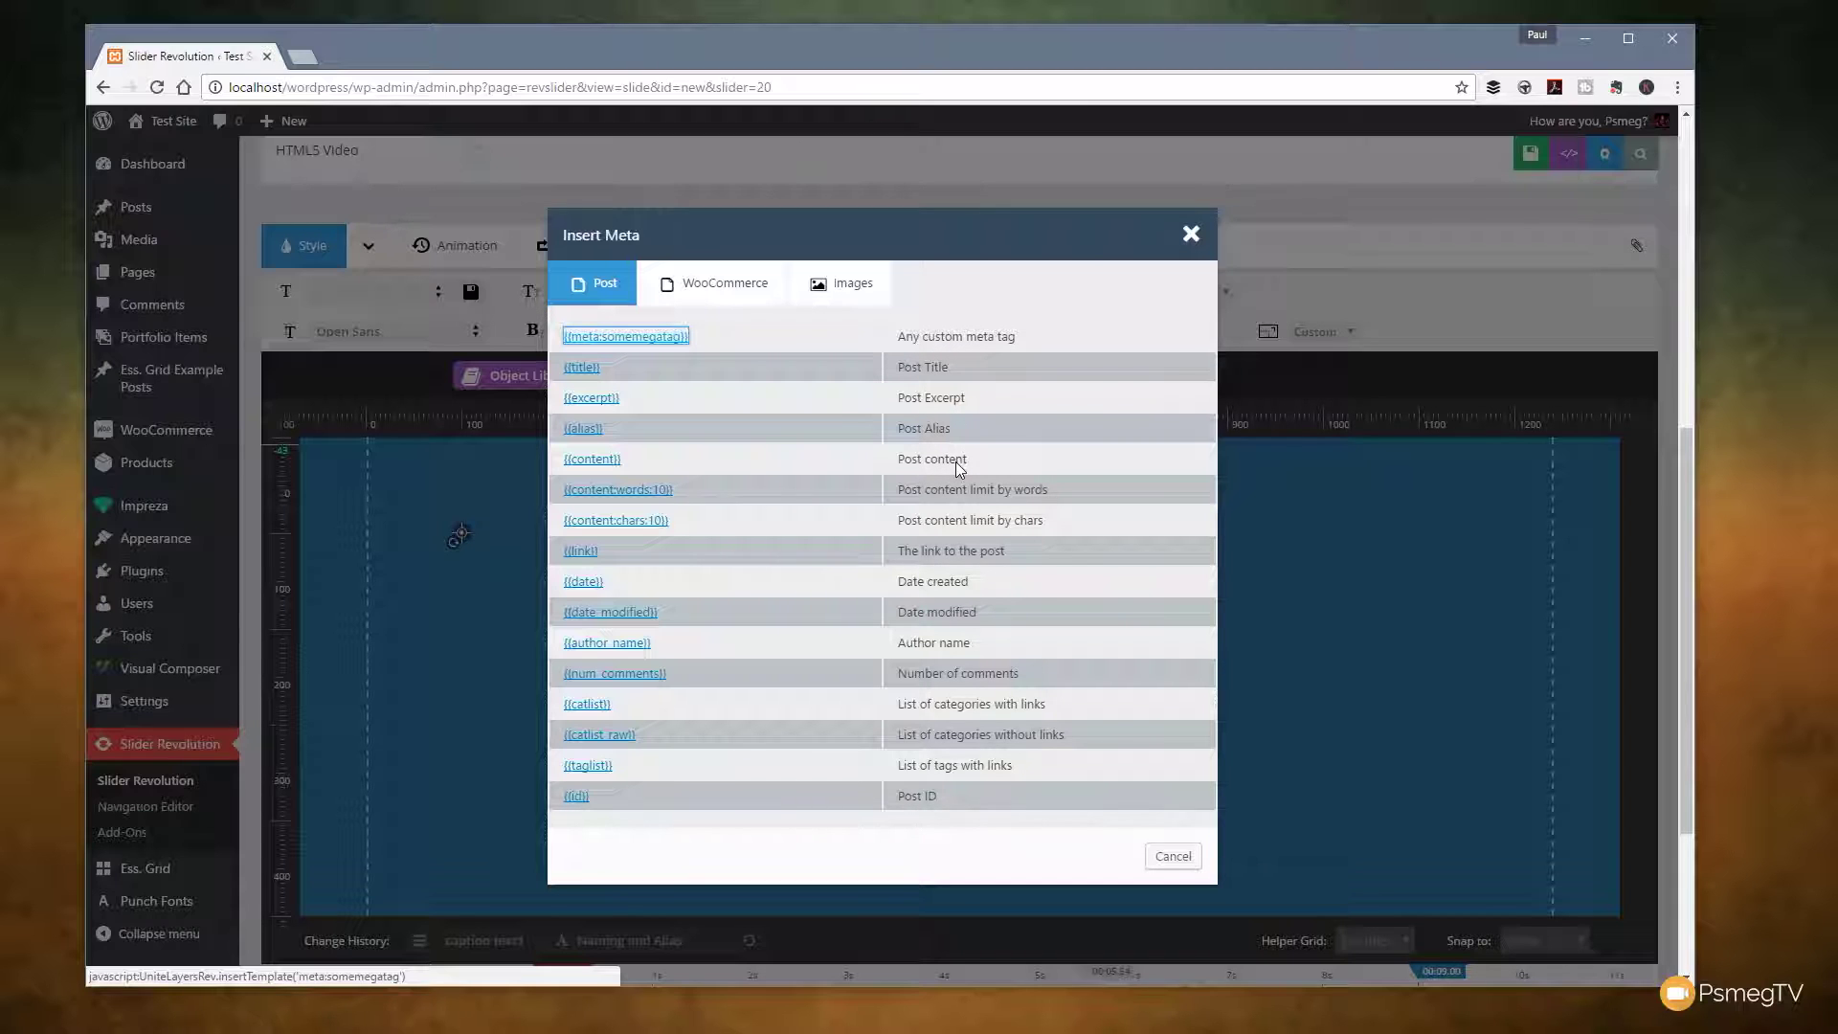
click(699, 305)
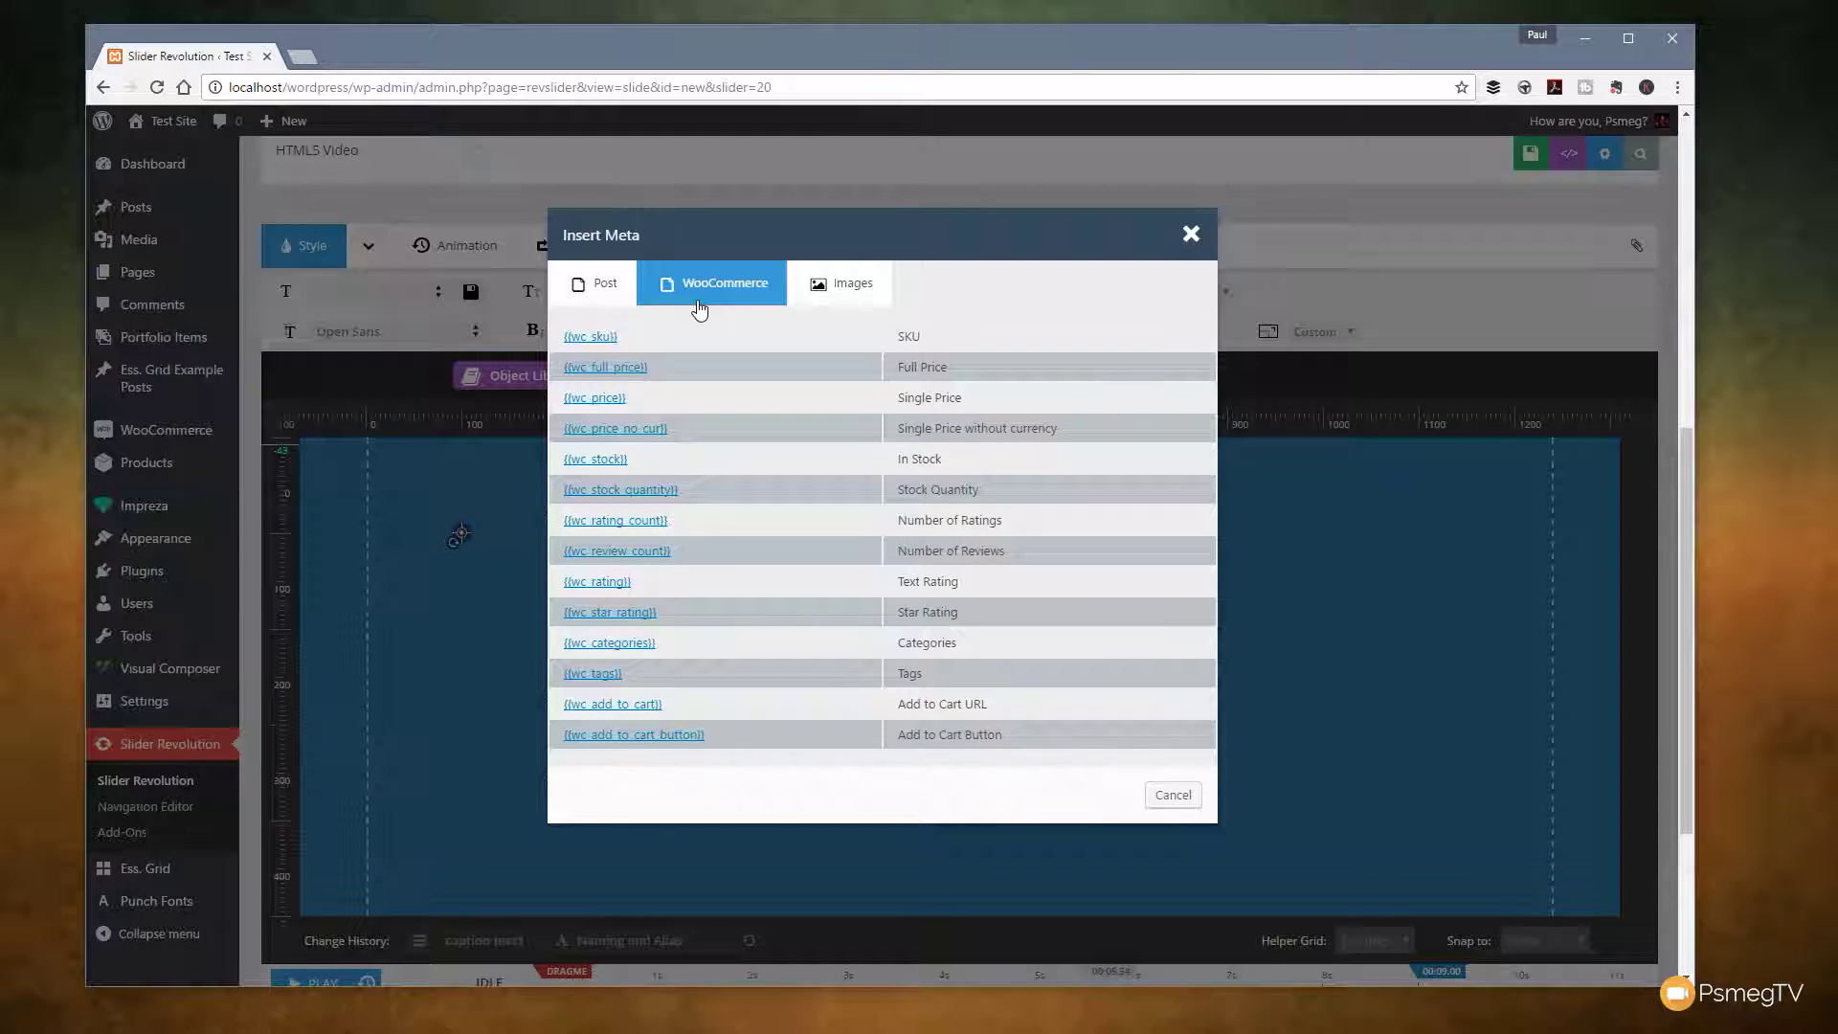
click(841, 285)
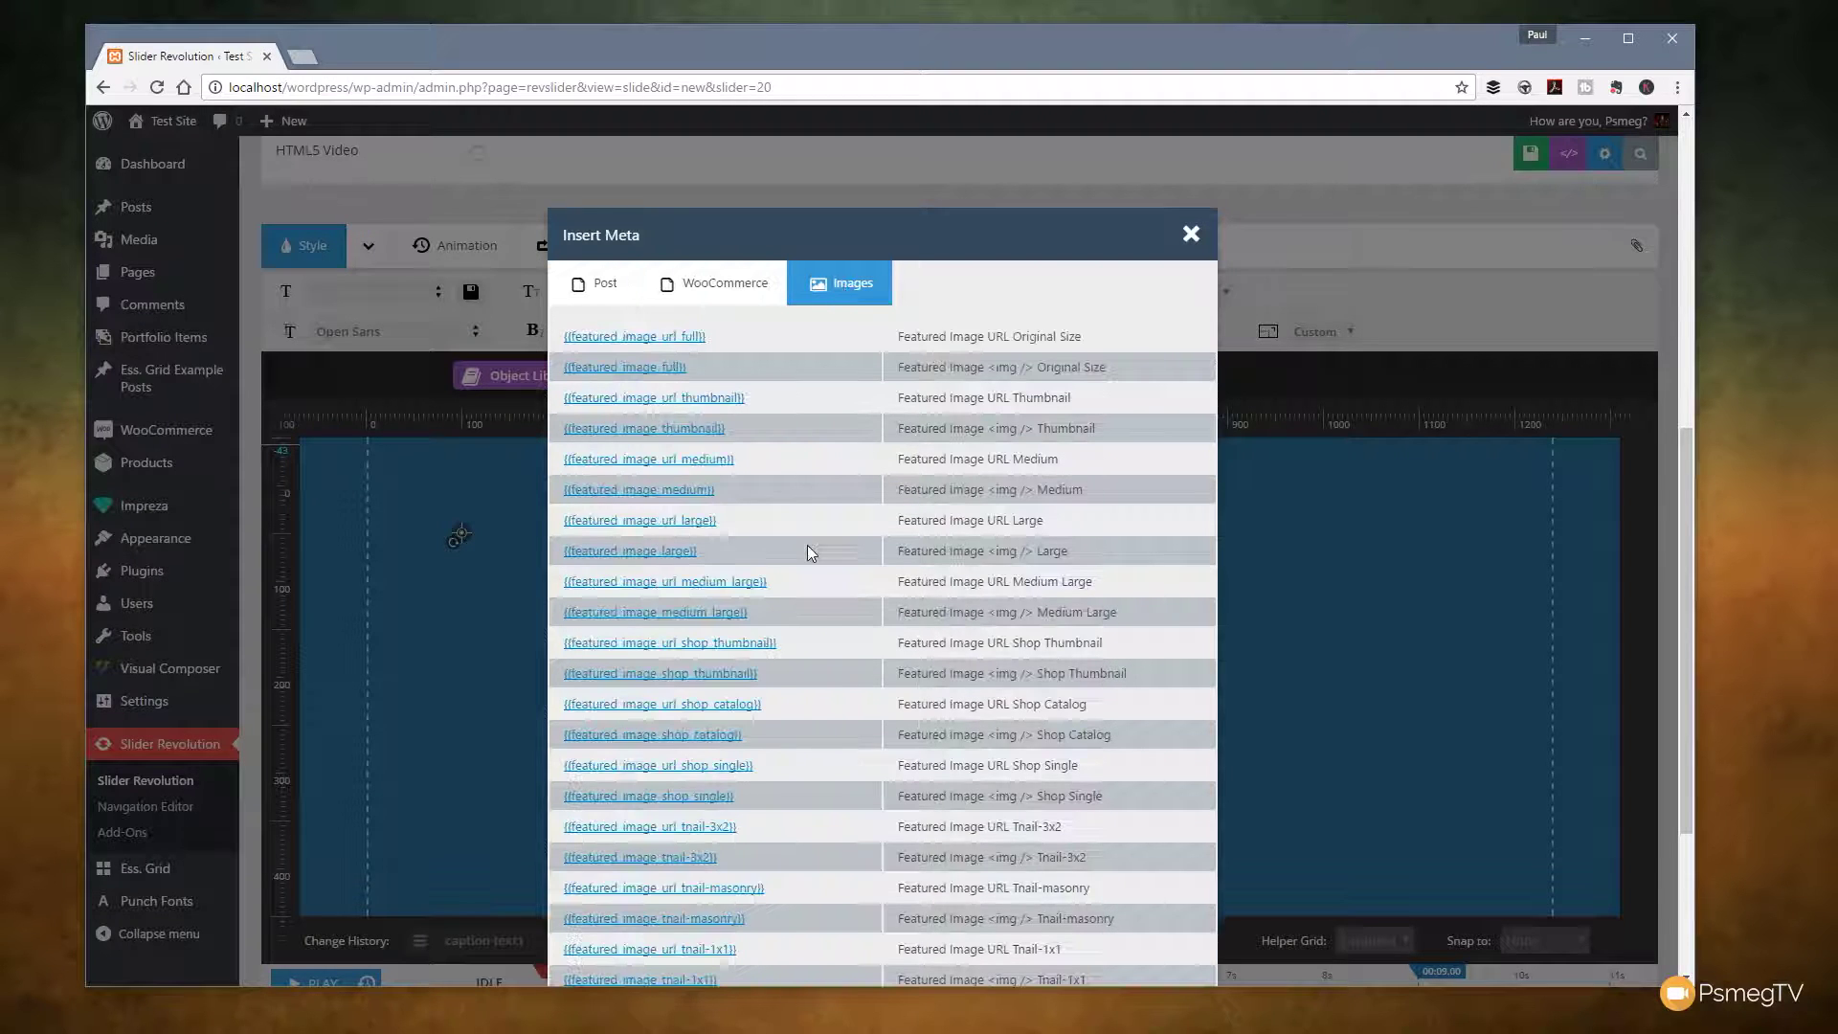
scroll(808, 552, down, 3)
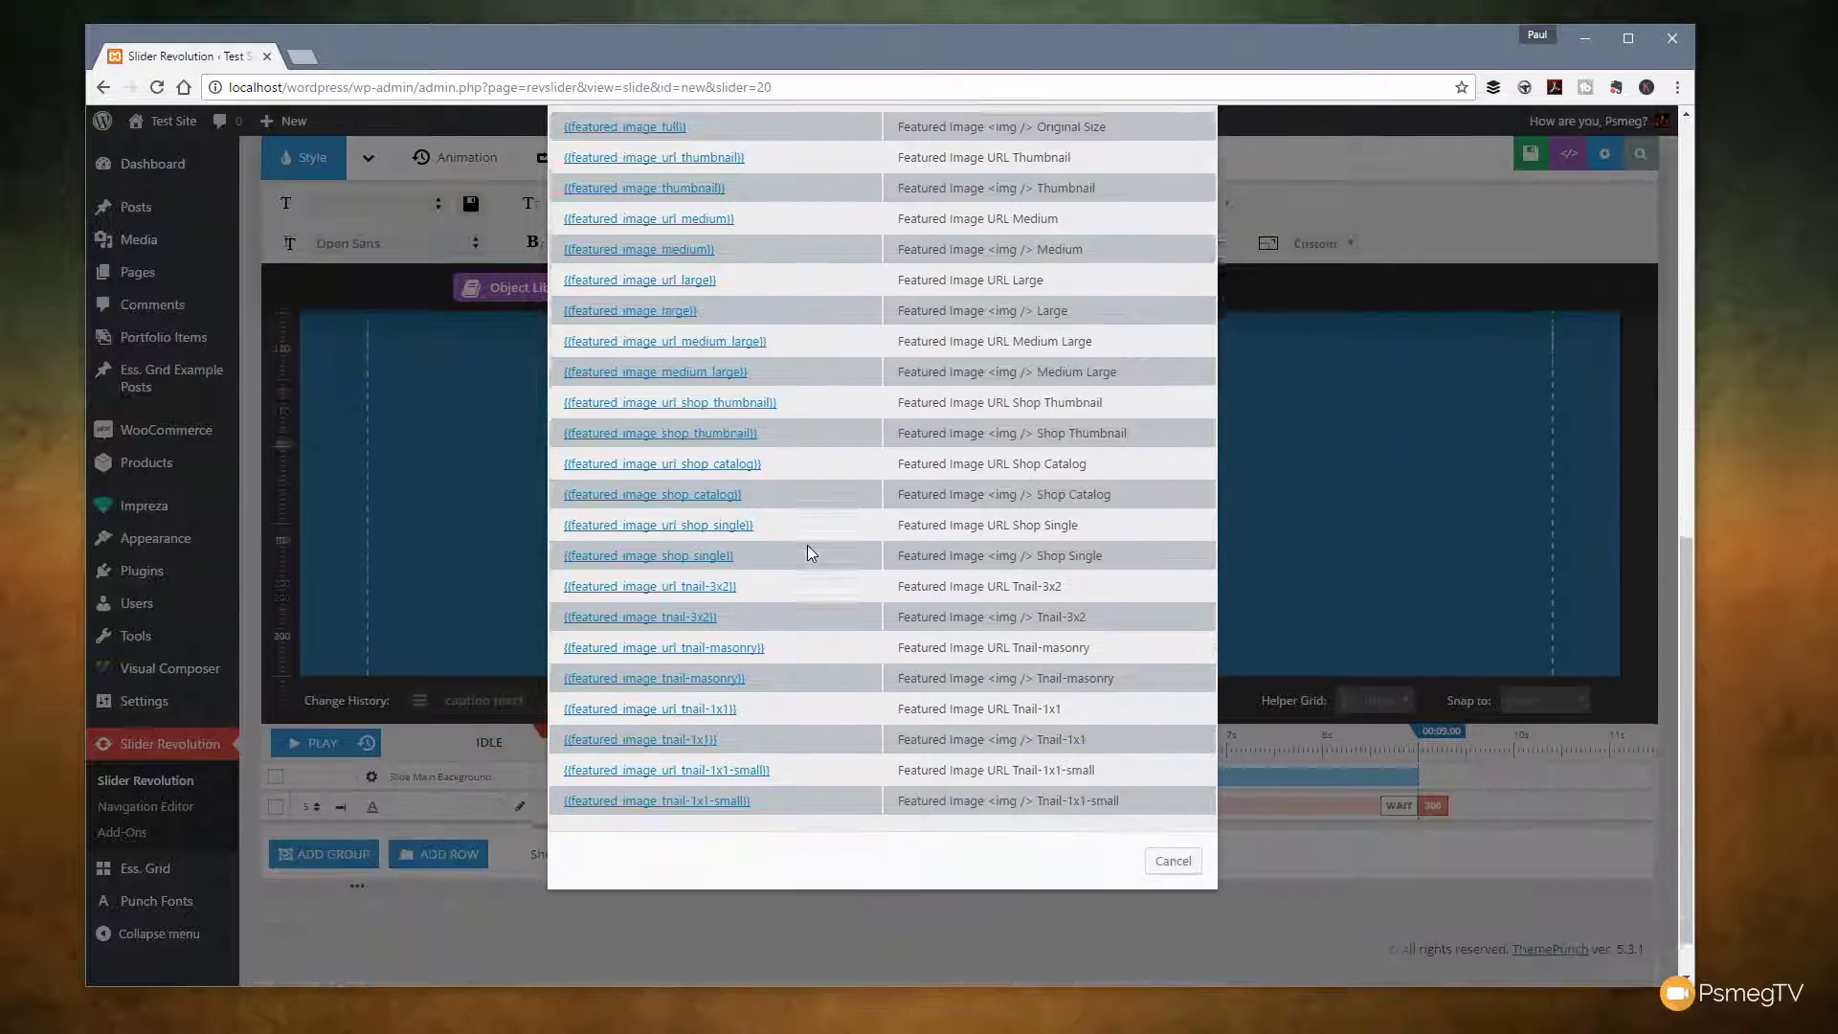
scroll(807, 553, up, 3)
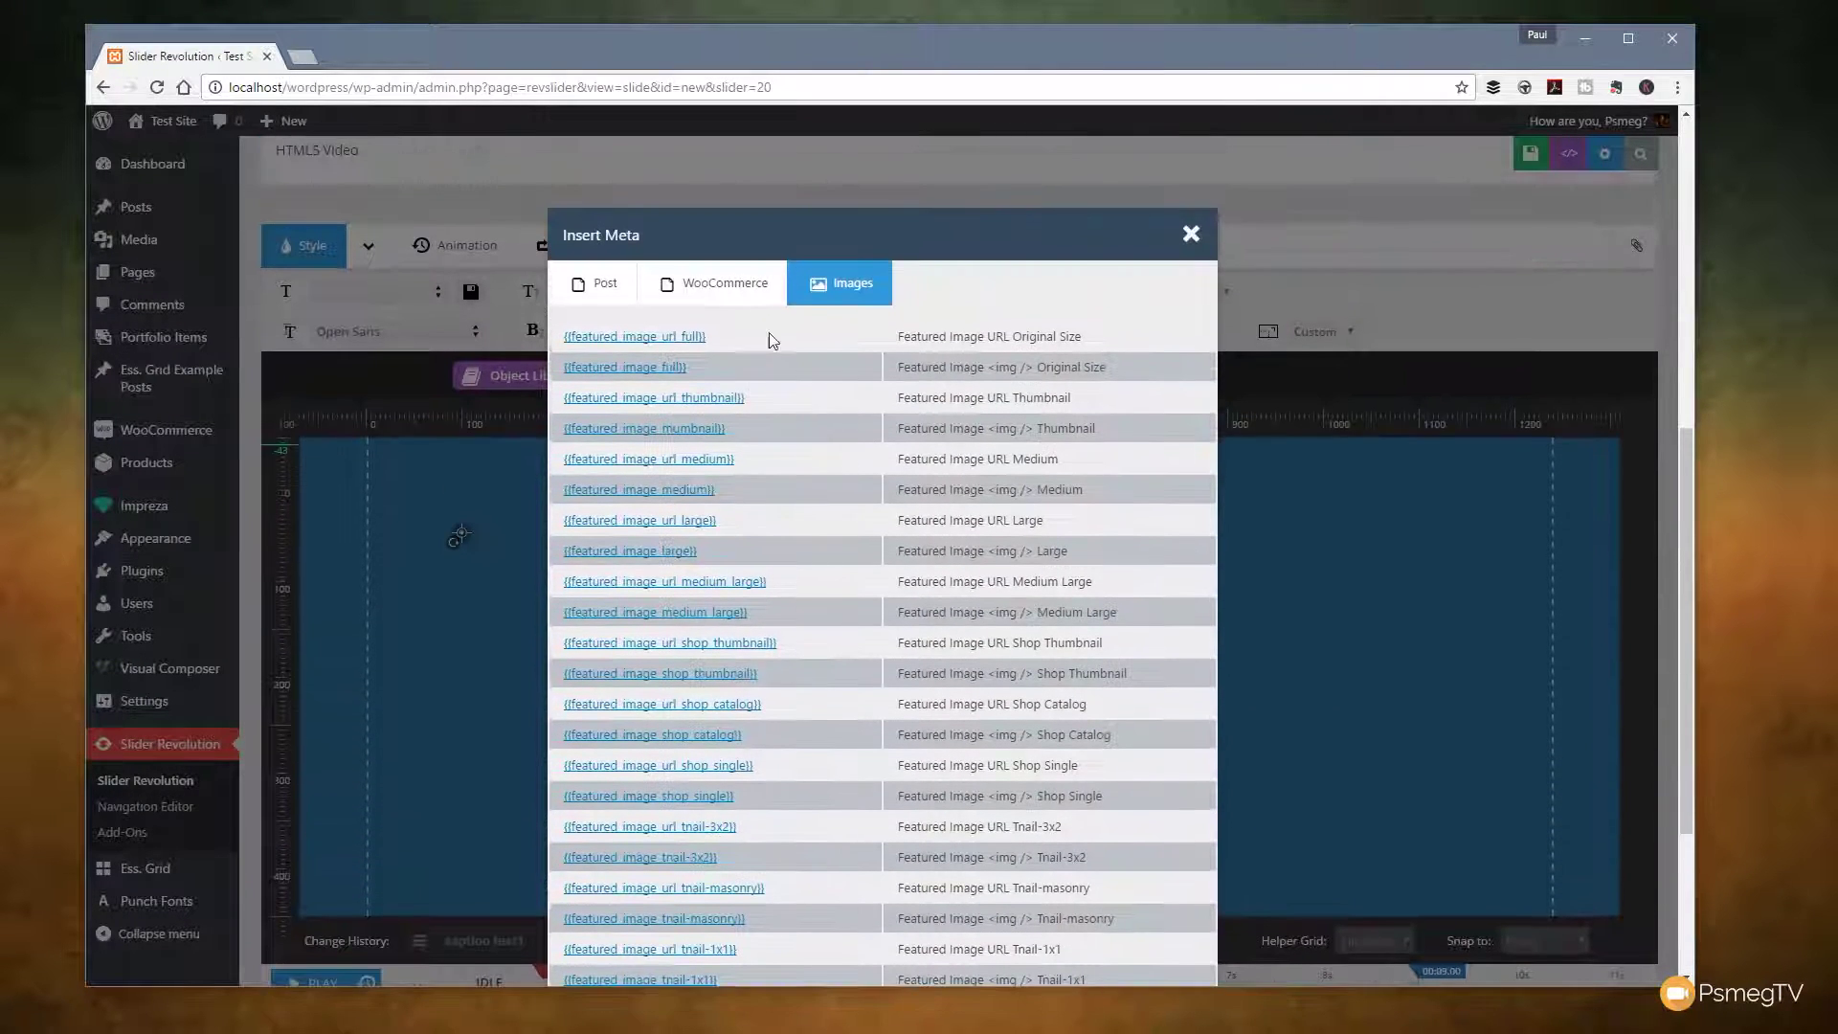
click(605, 287)
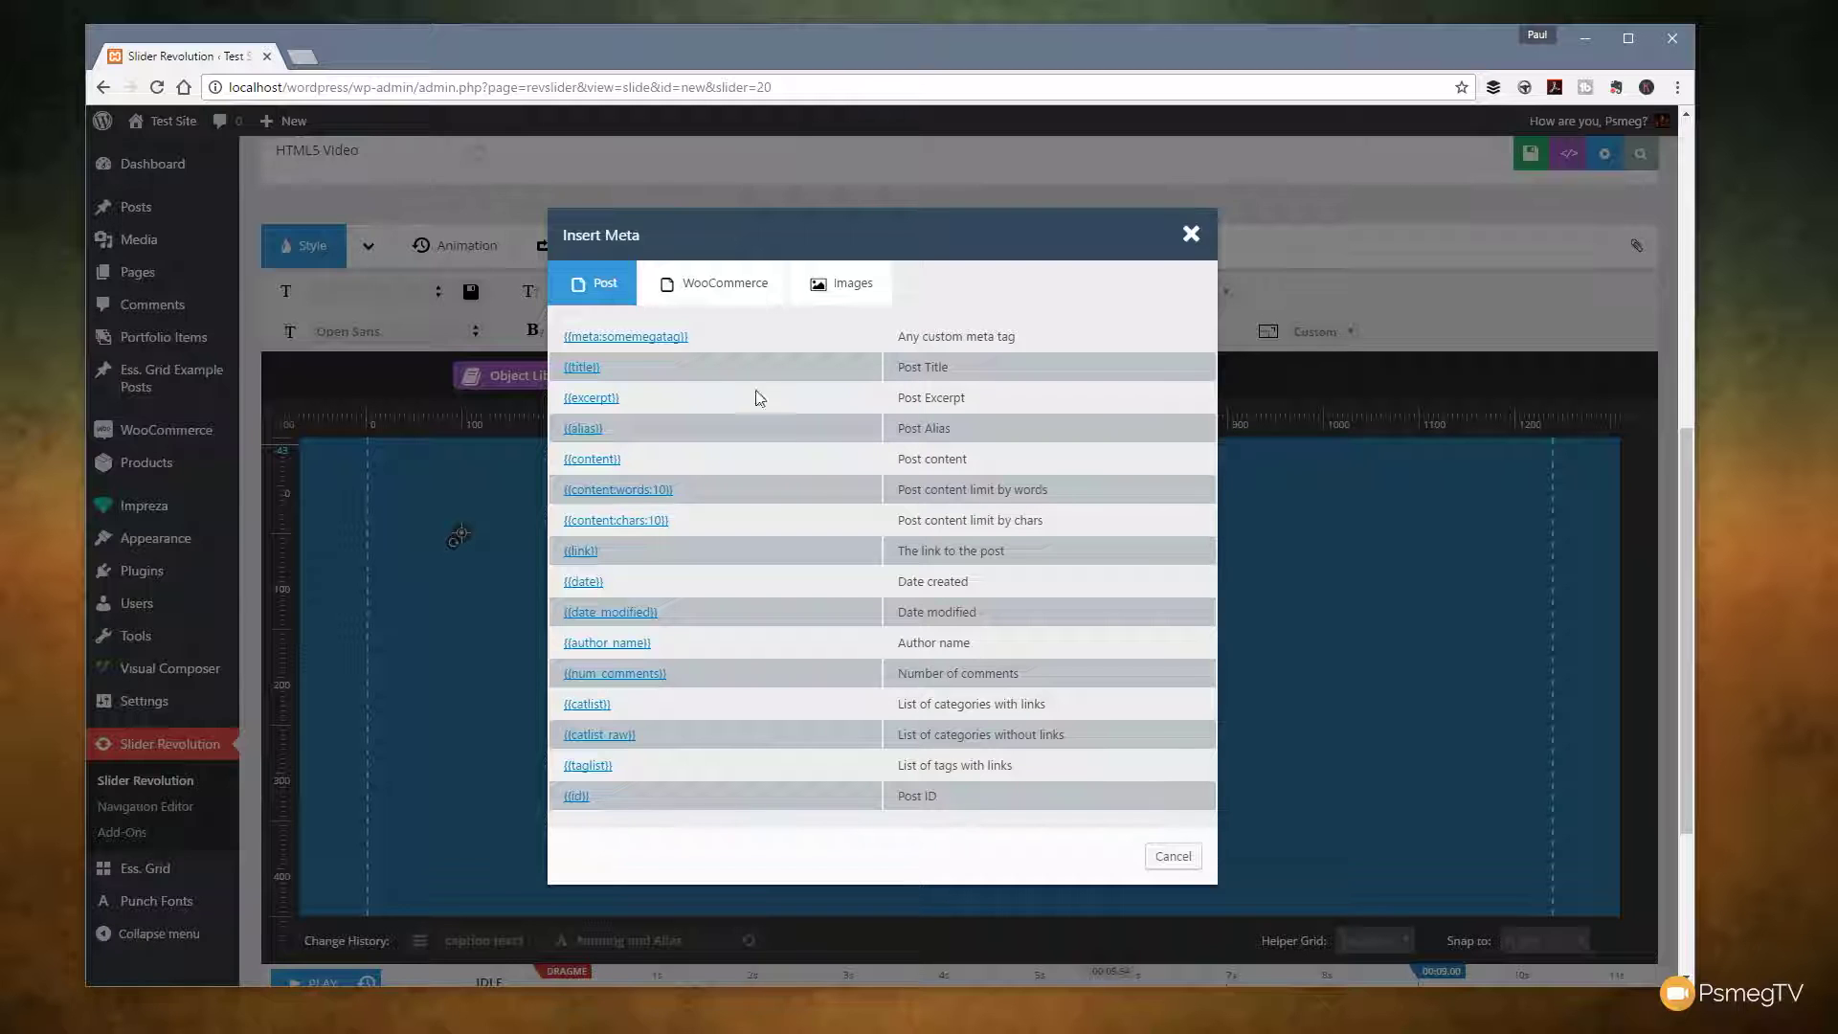
click(583, 368)
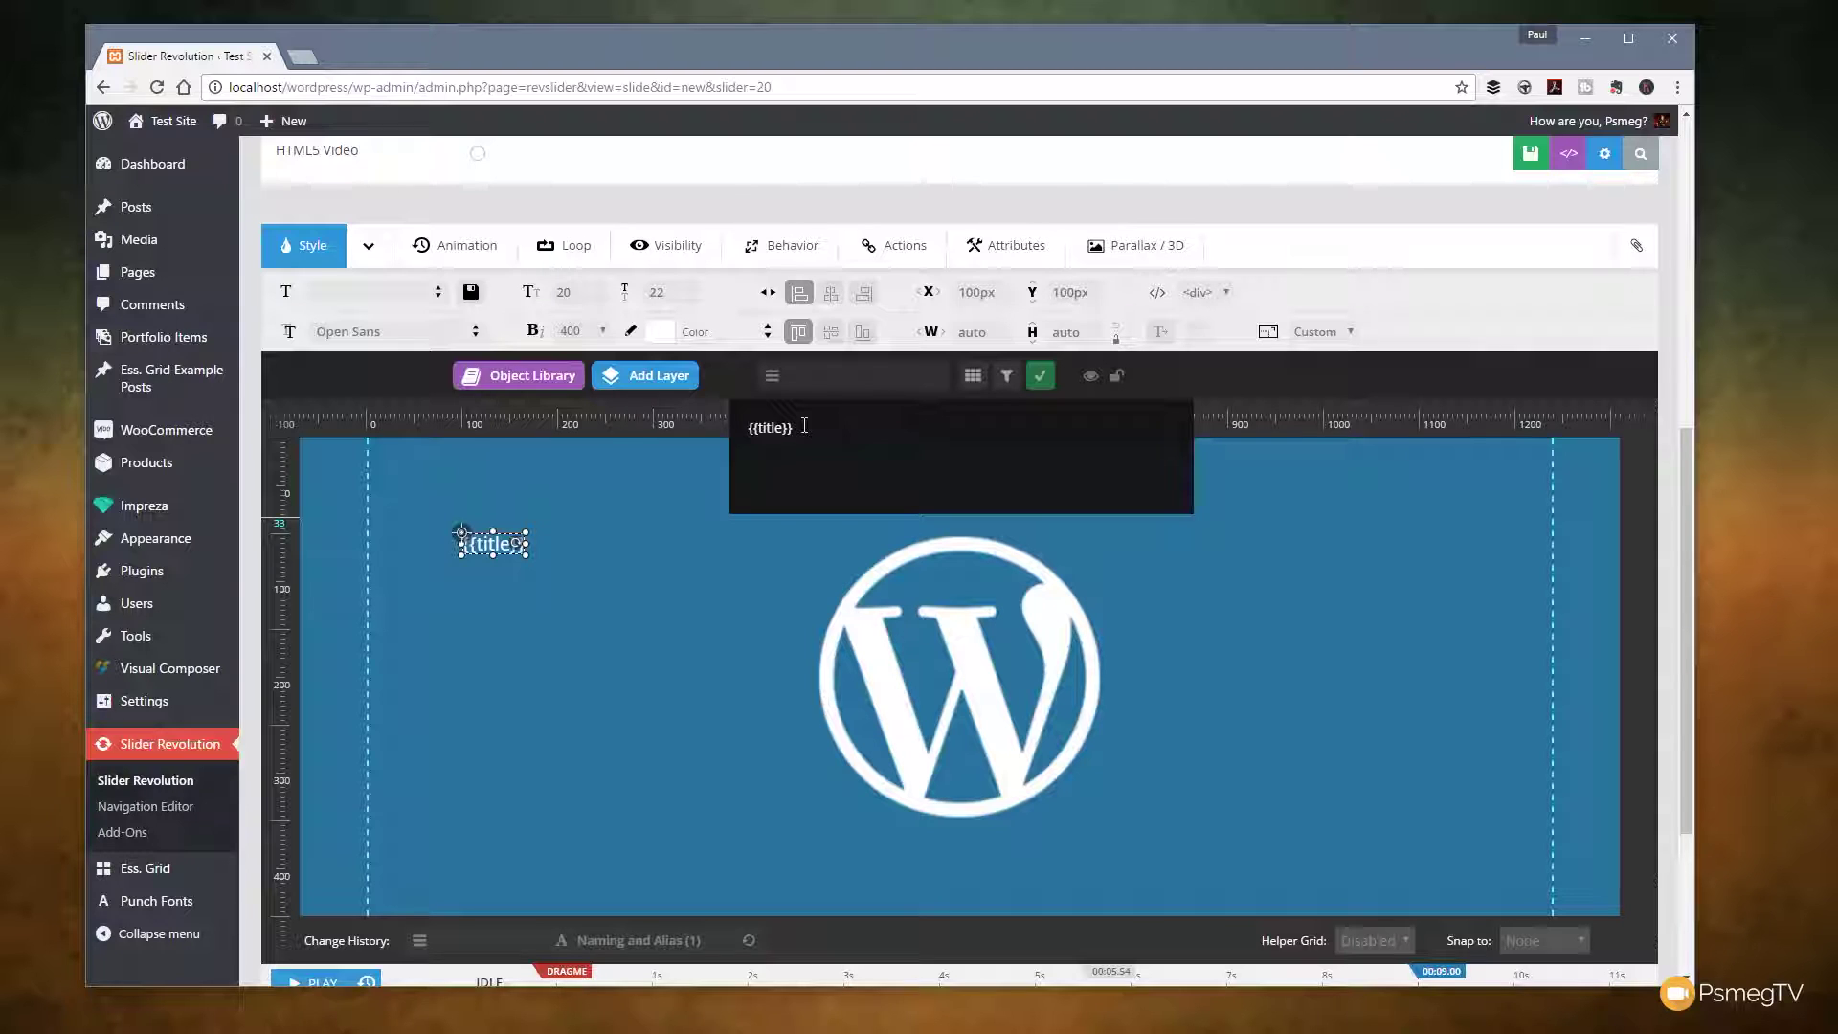
click(1039, 376)
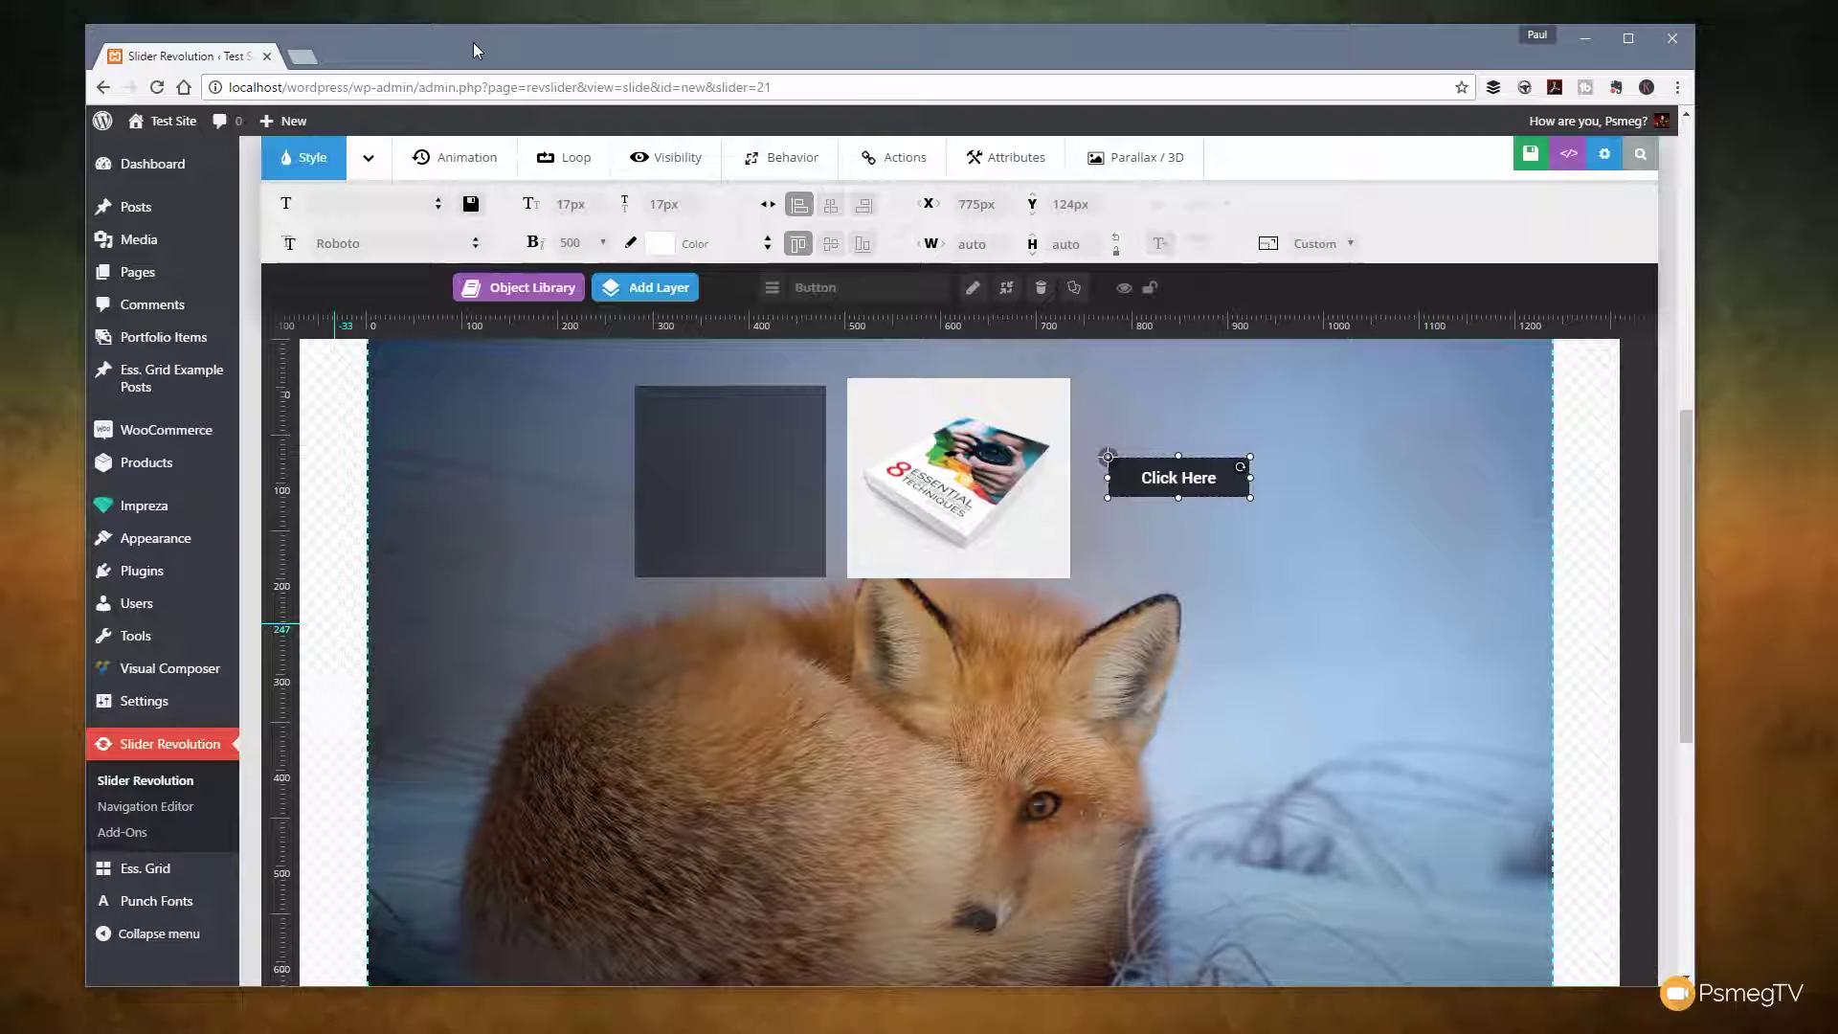
Turn off the dark square shape layer's visibility on phones and tablets.
click(743, 526)
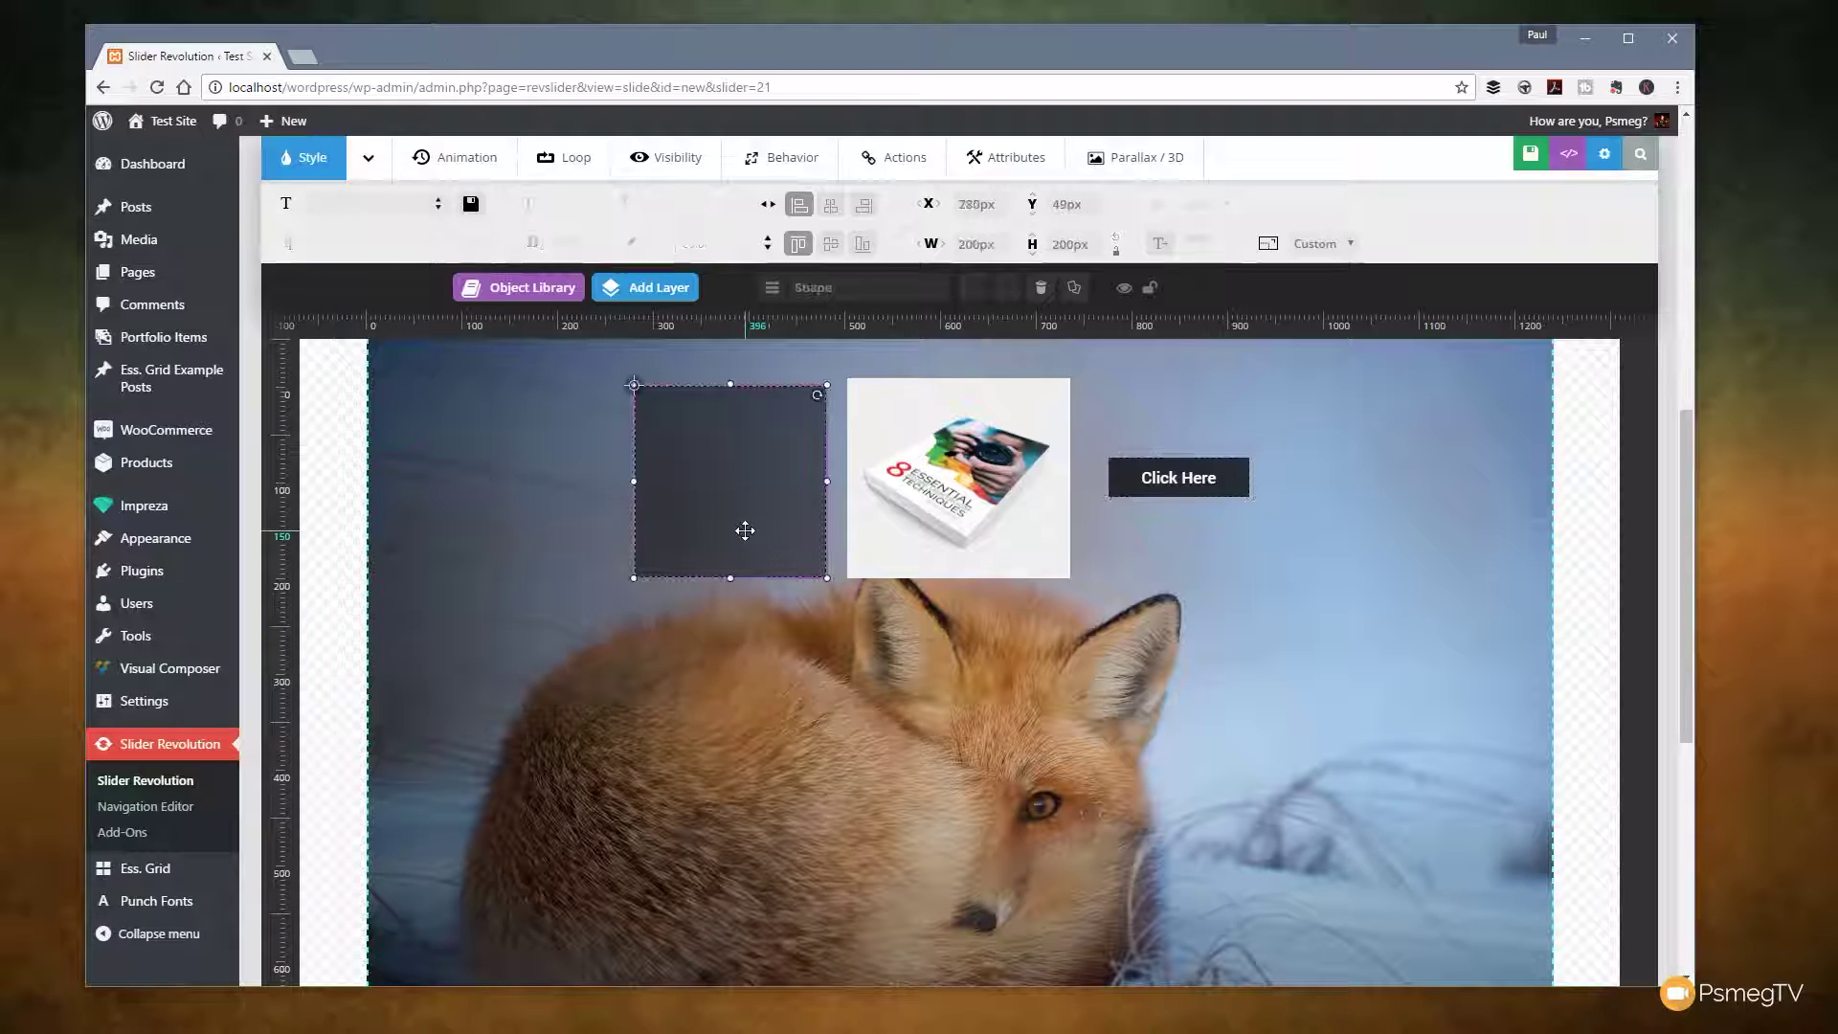
scroll(619, 372, up, 2)
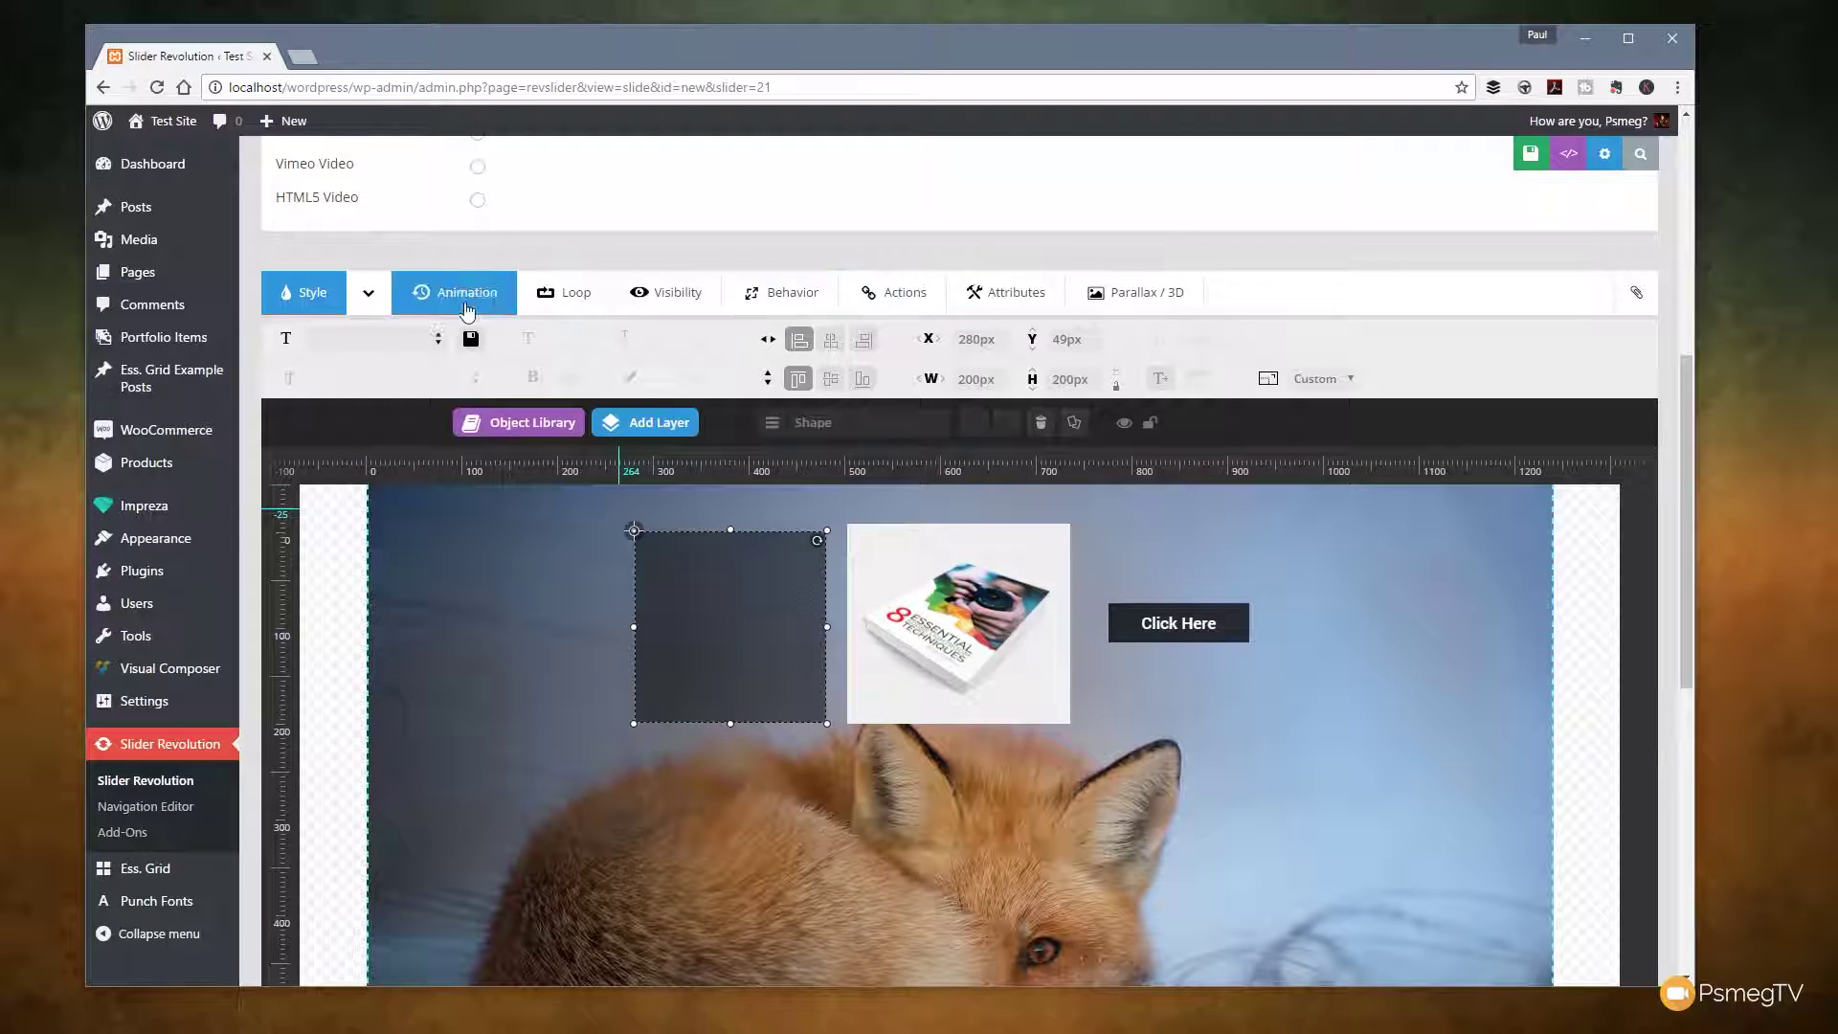
click(657, 295)
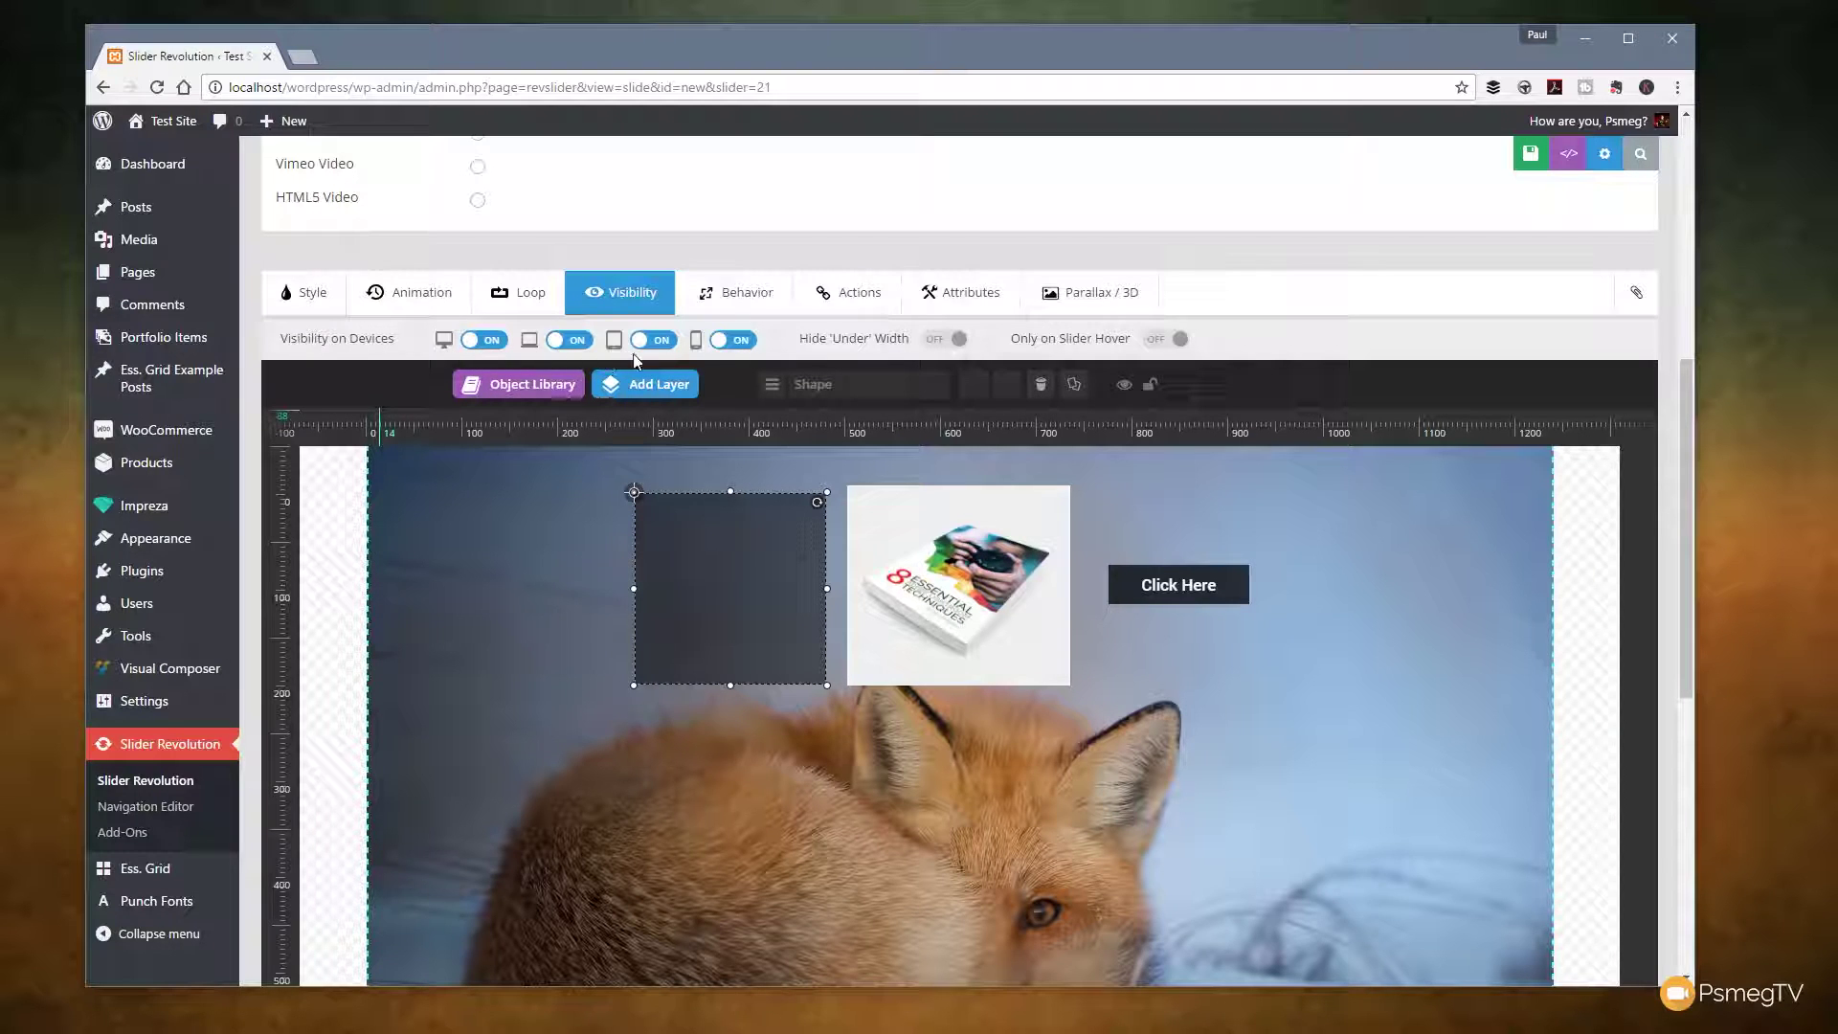
click(732, 340)
click(654, 340)
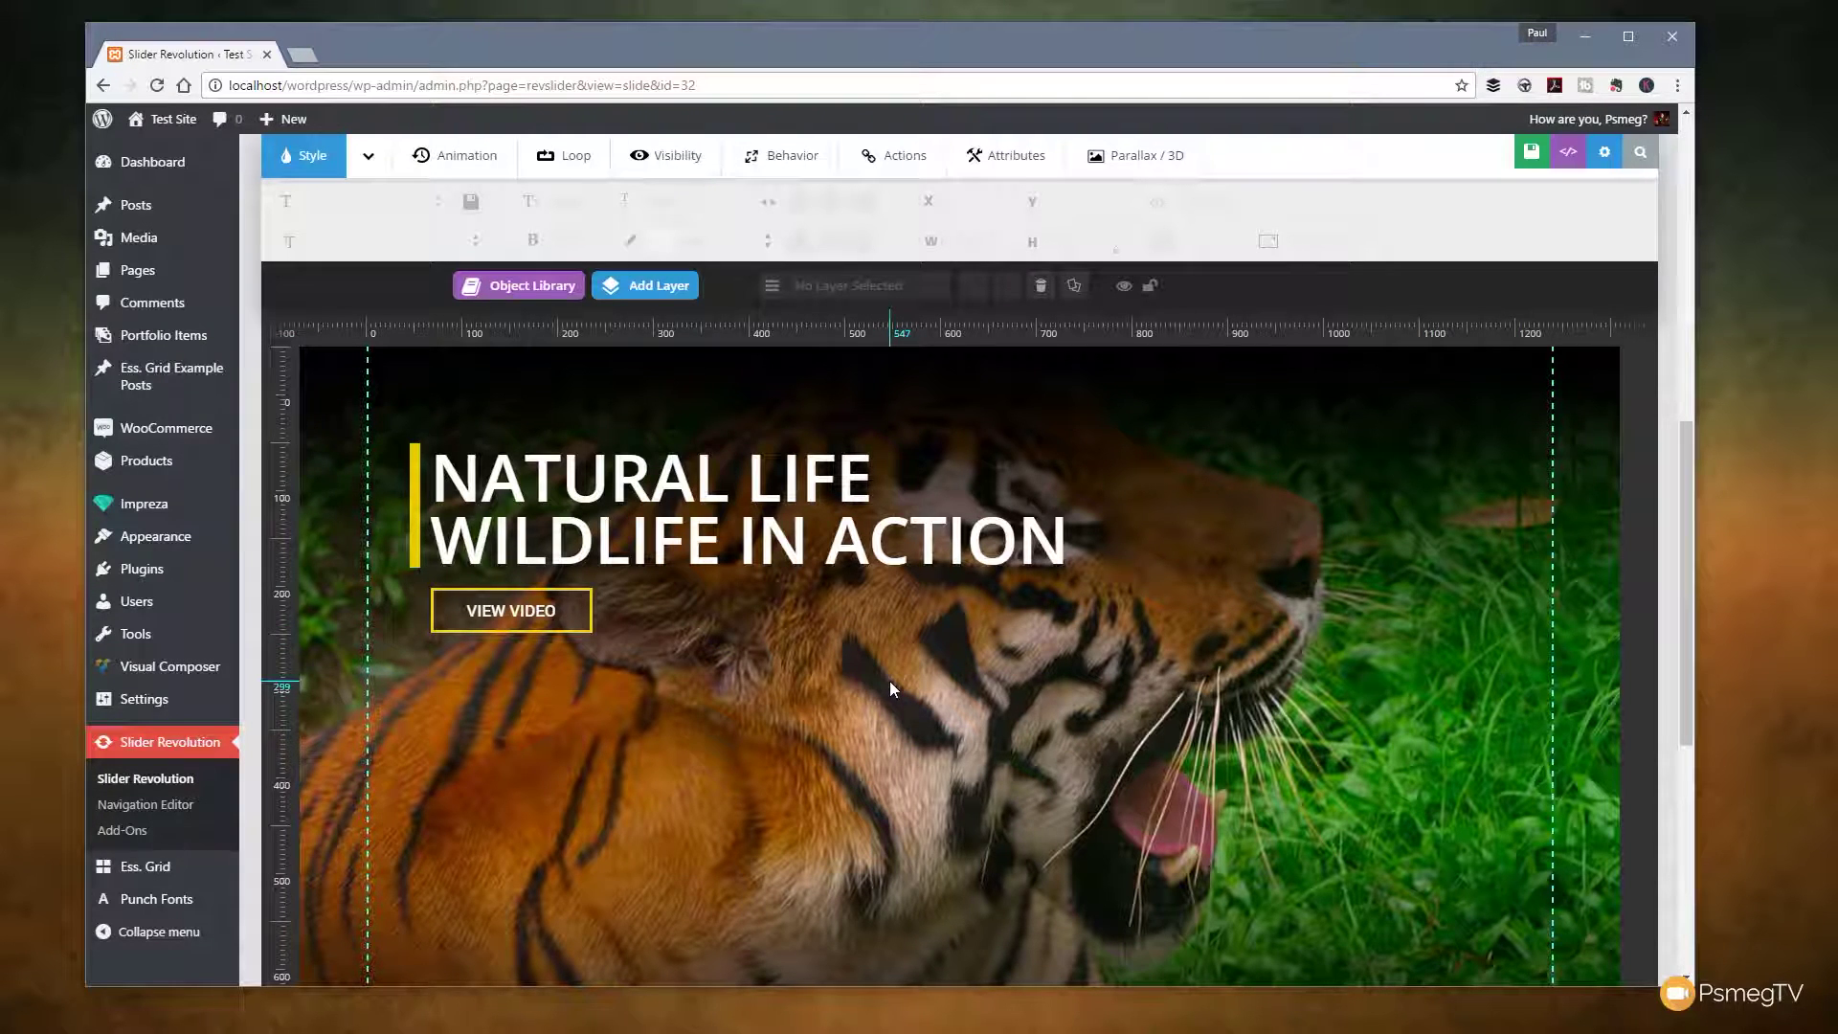
Add the predefined solid white mouse-shaped scroll button and place it below the heading at about X 435 px, Y 406 px.
mouse_move(667, 294)
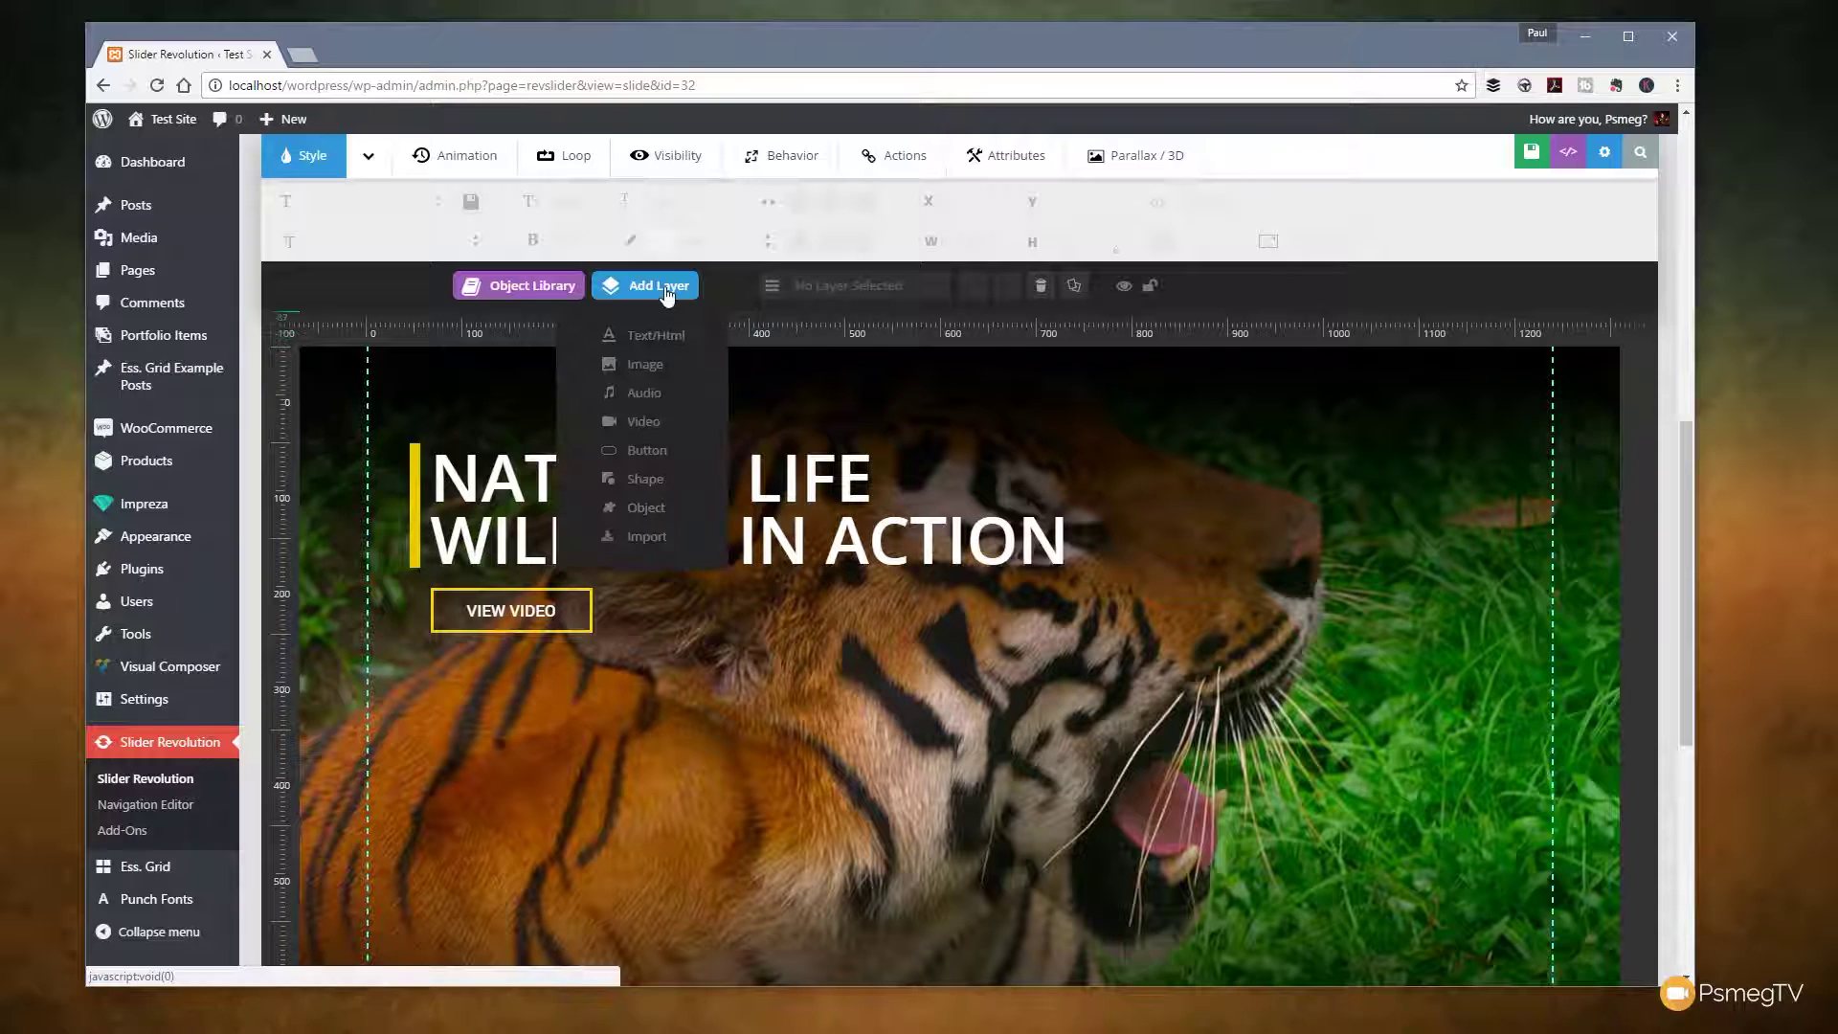
click(658, 452)
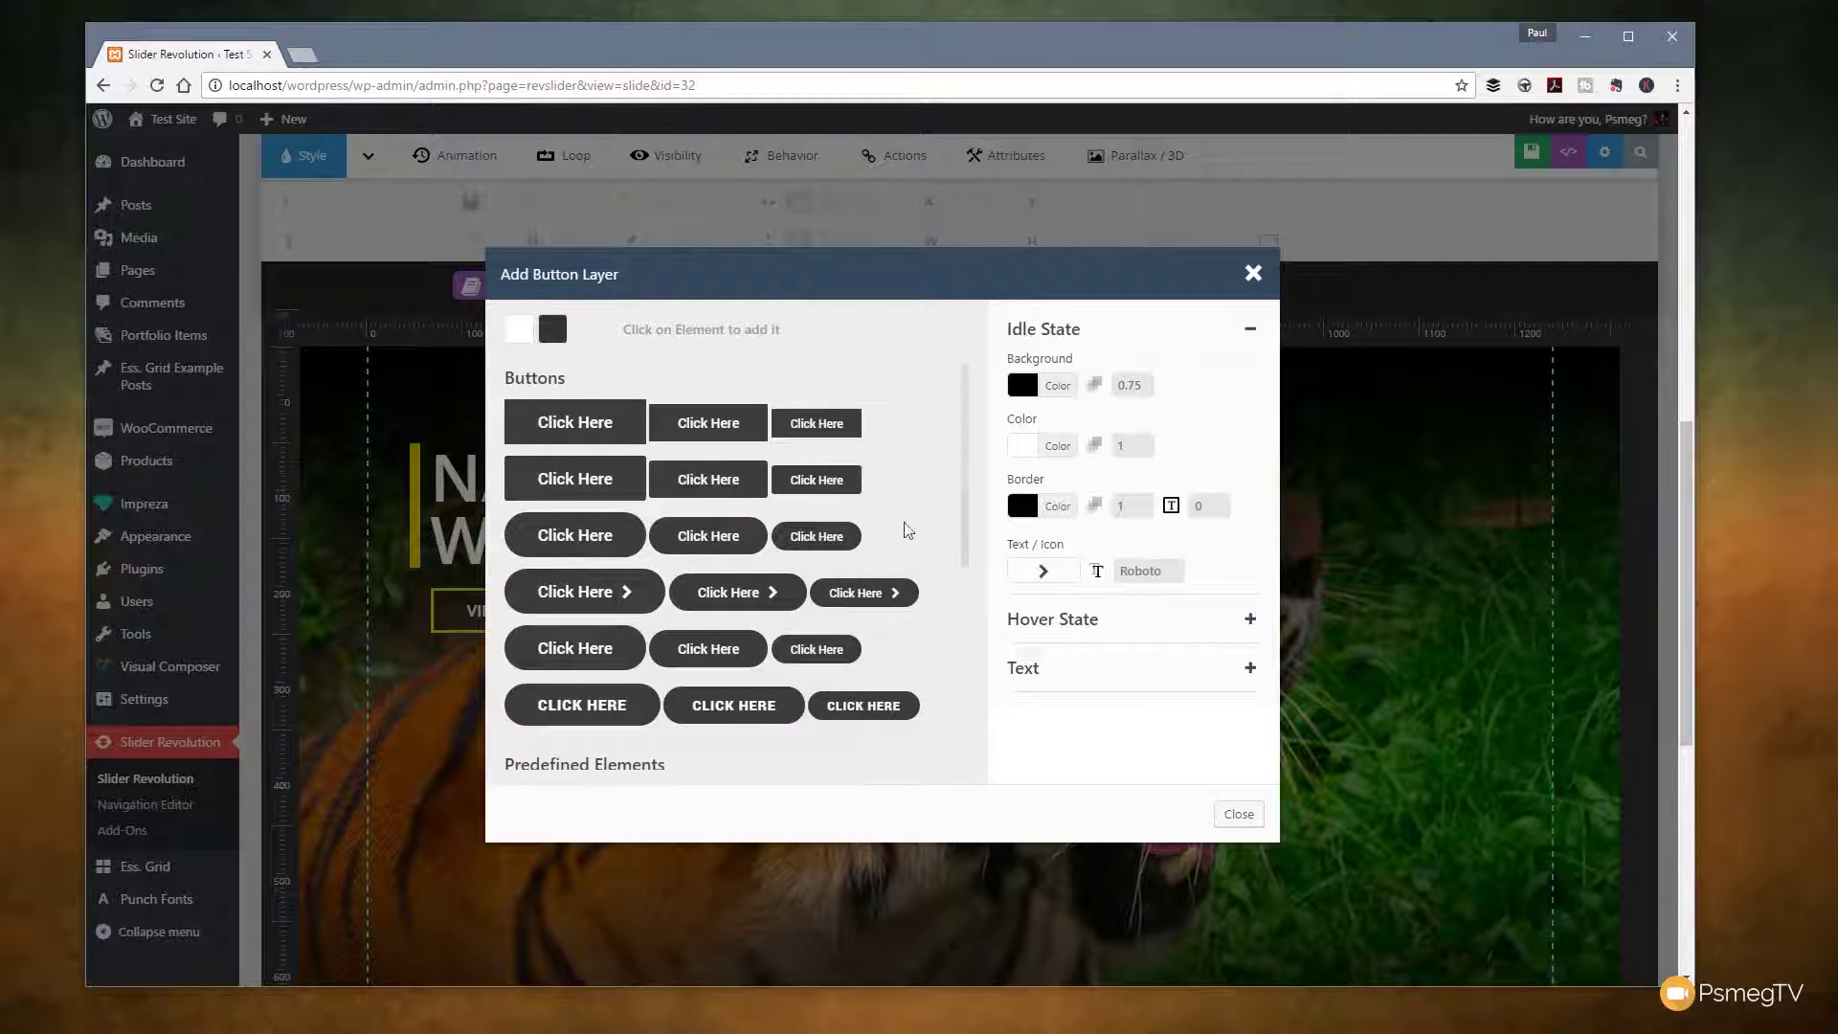
drag(962, 476, 960, 670)
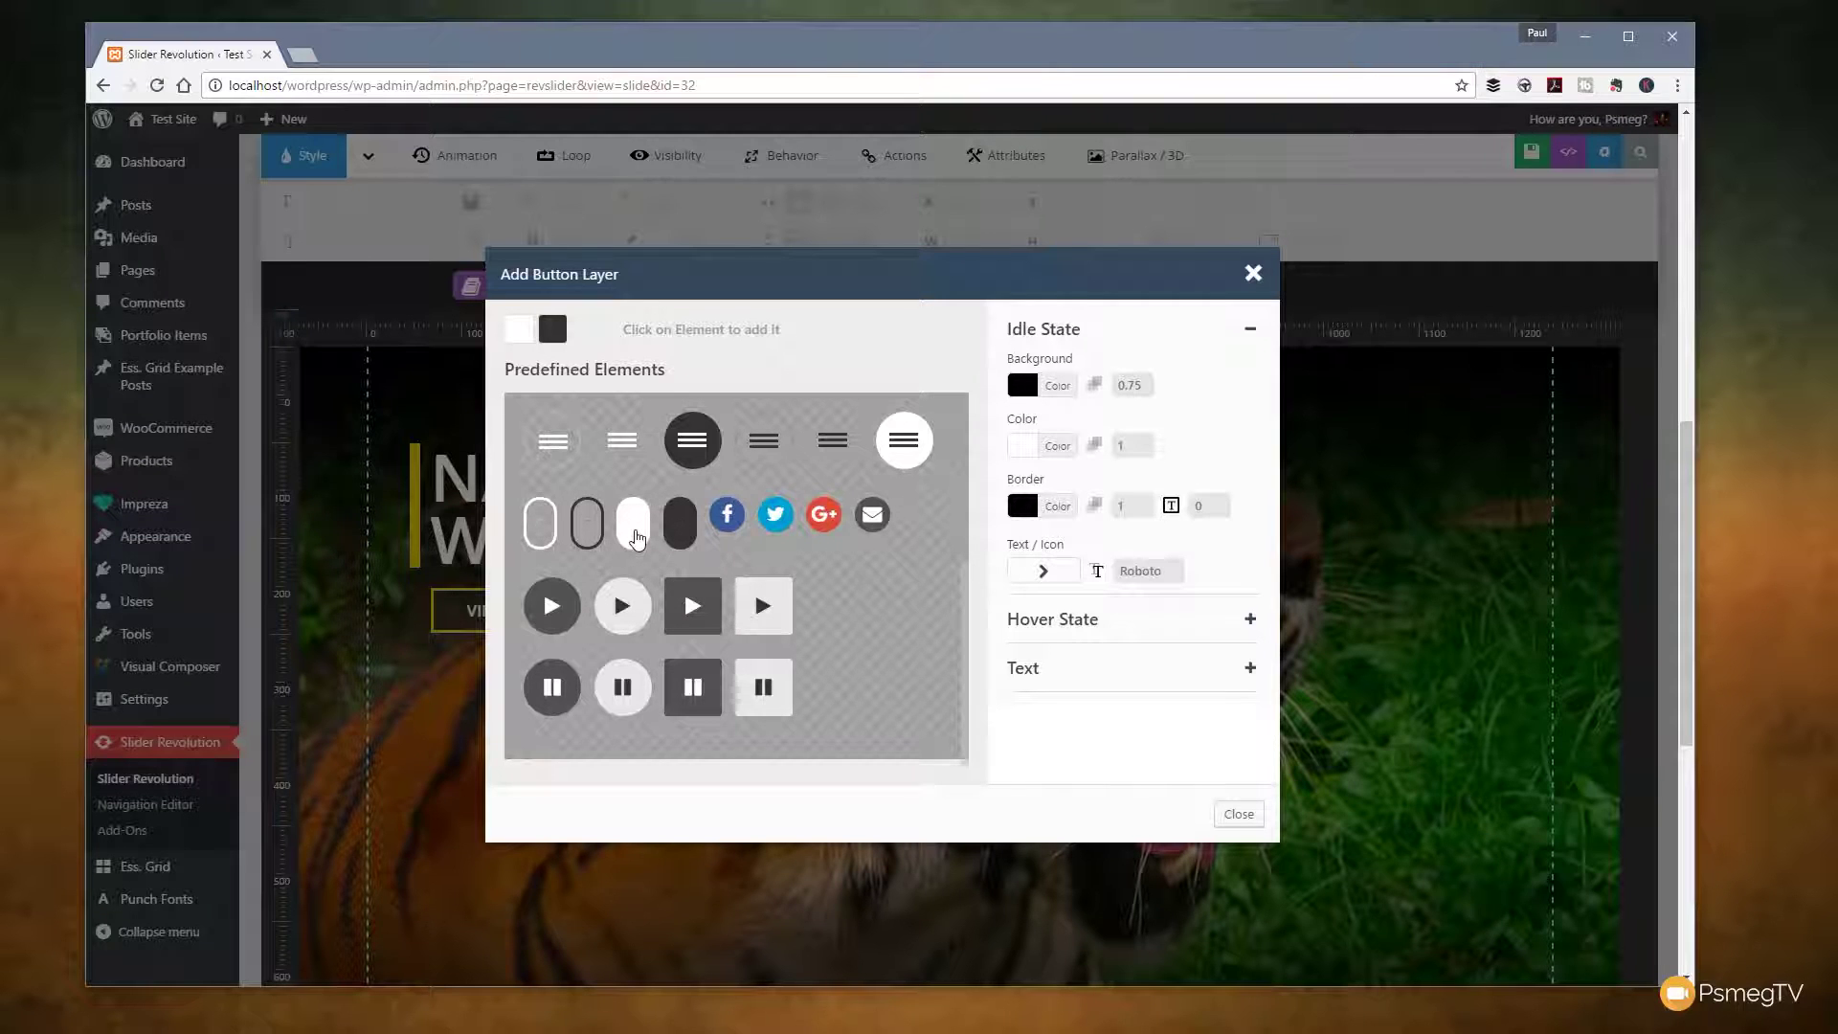
click(635, 531)
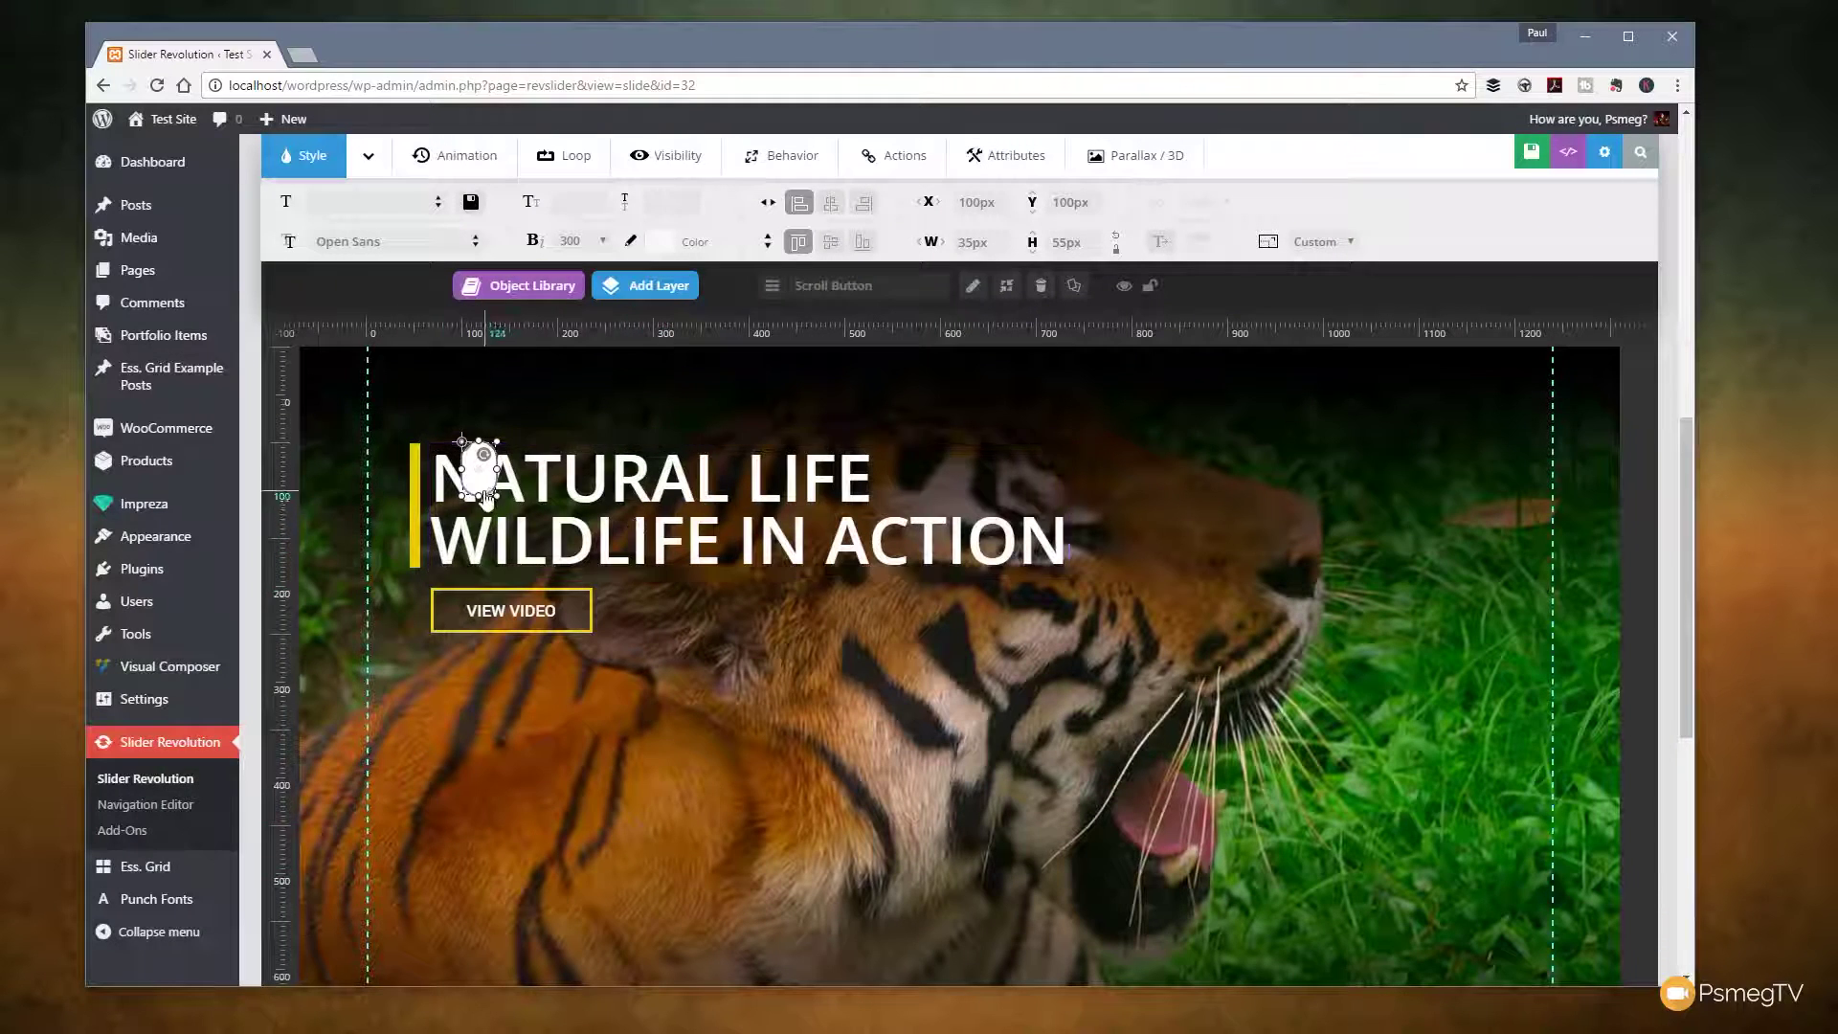
drag(486, 495, 806, 785)
Add the predefined light round pause button and place it beside the scroll button at about X 485 px, Y 402 px.
mouse_move(646, 286)
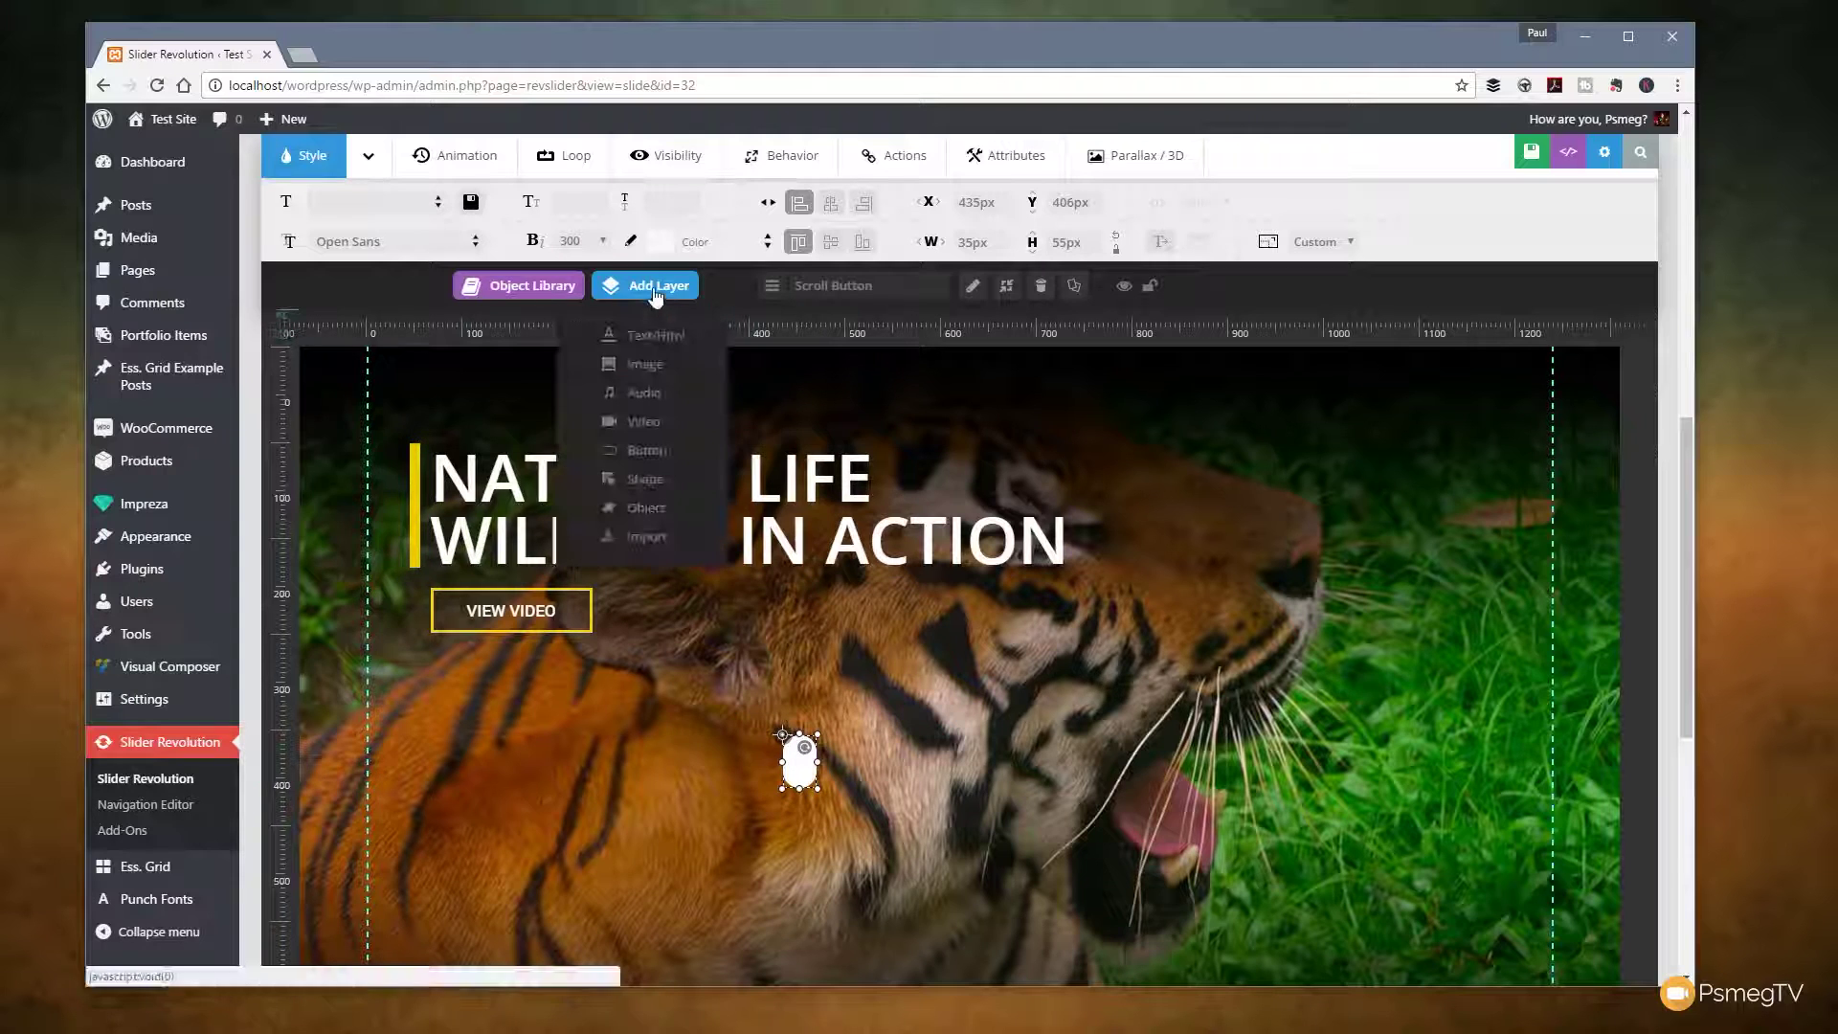
click(659, 450)
scroll(910, 526, down, 3)
scroll(862, 574, down, 5)
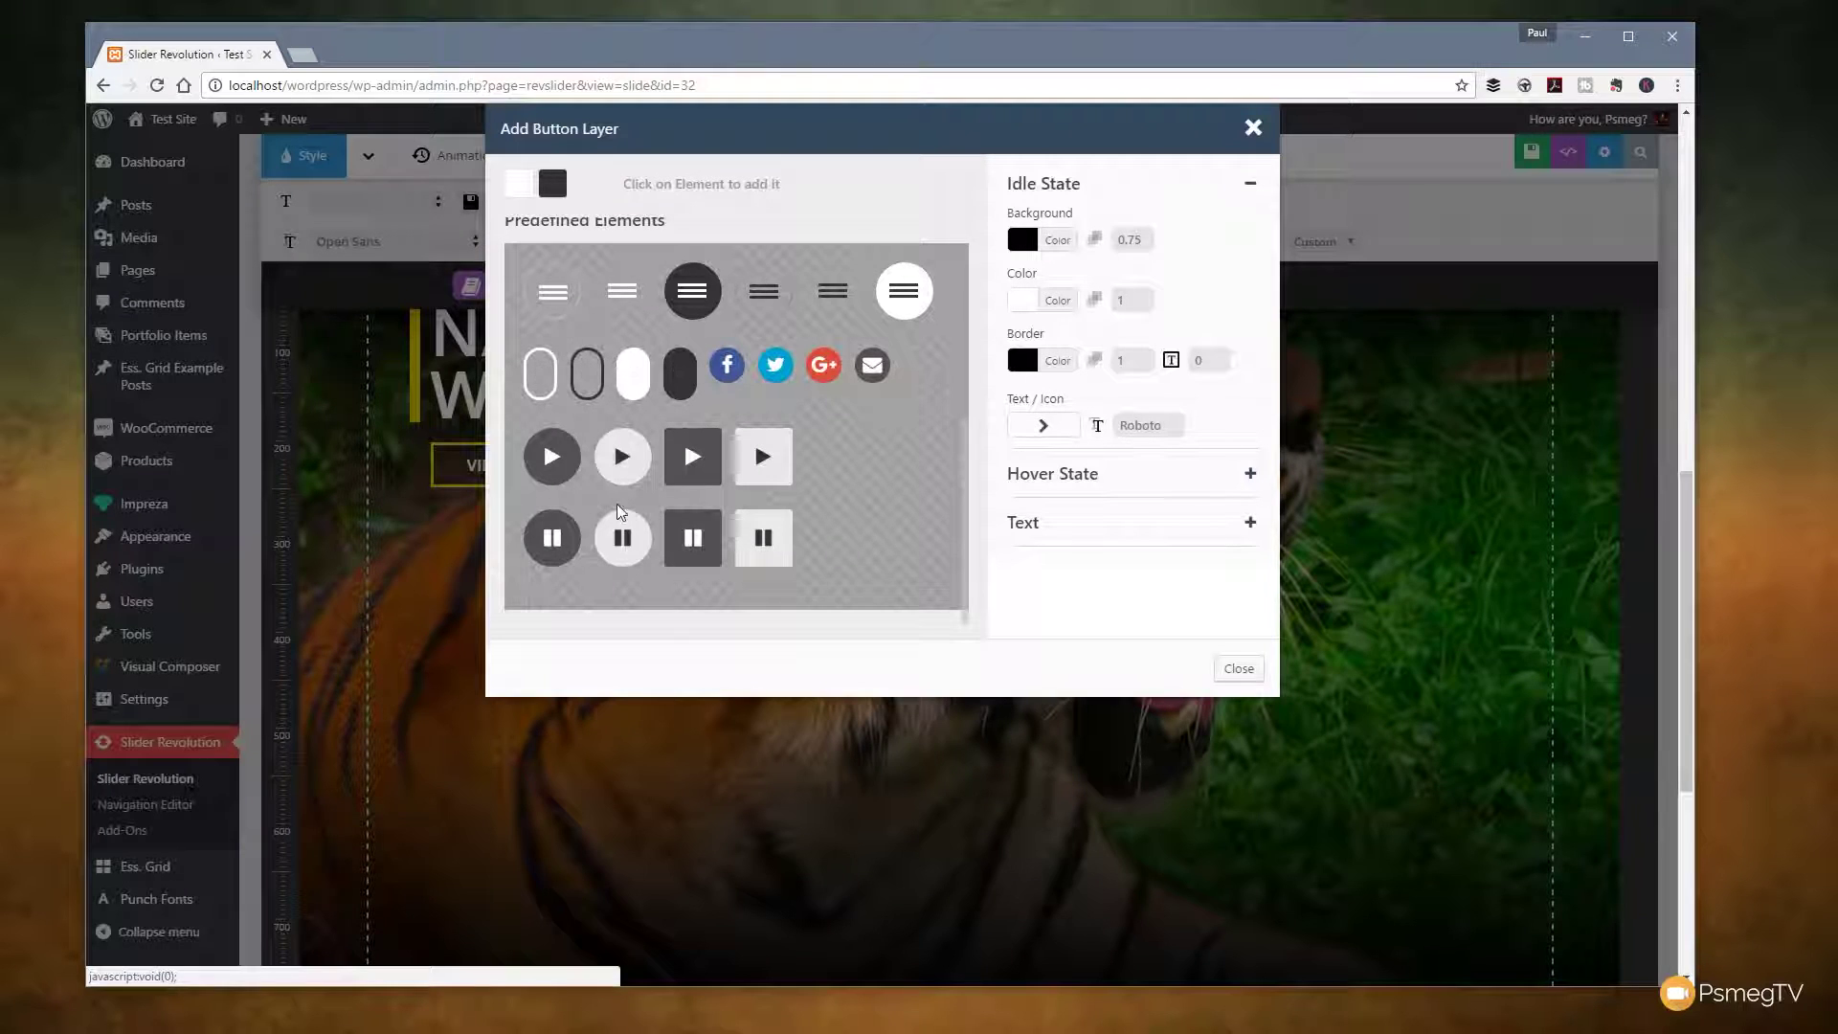
click(695, 541)
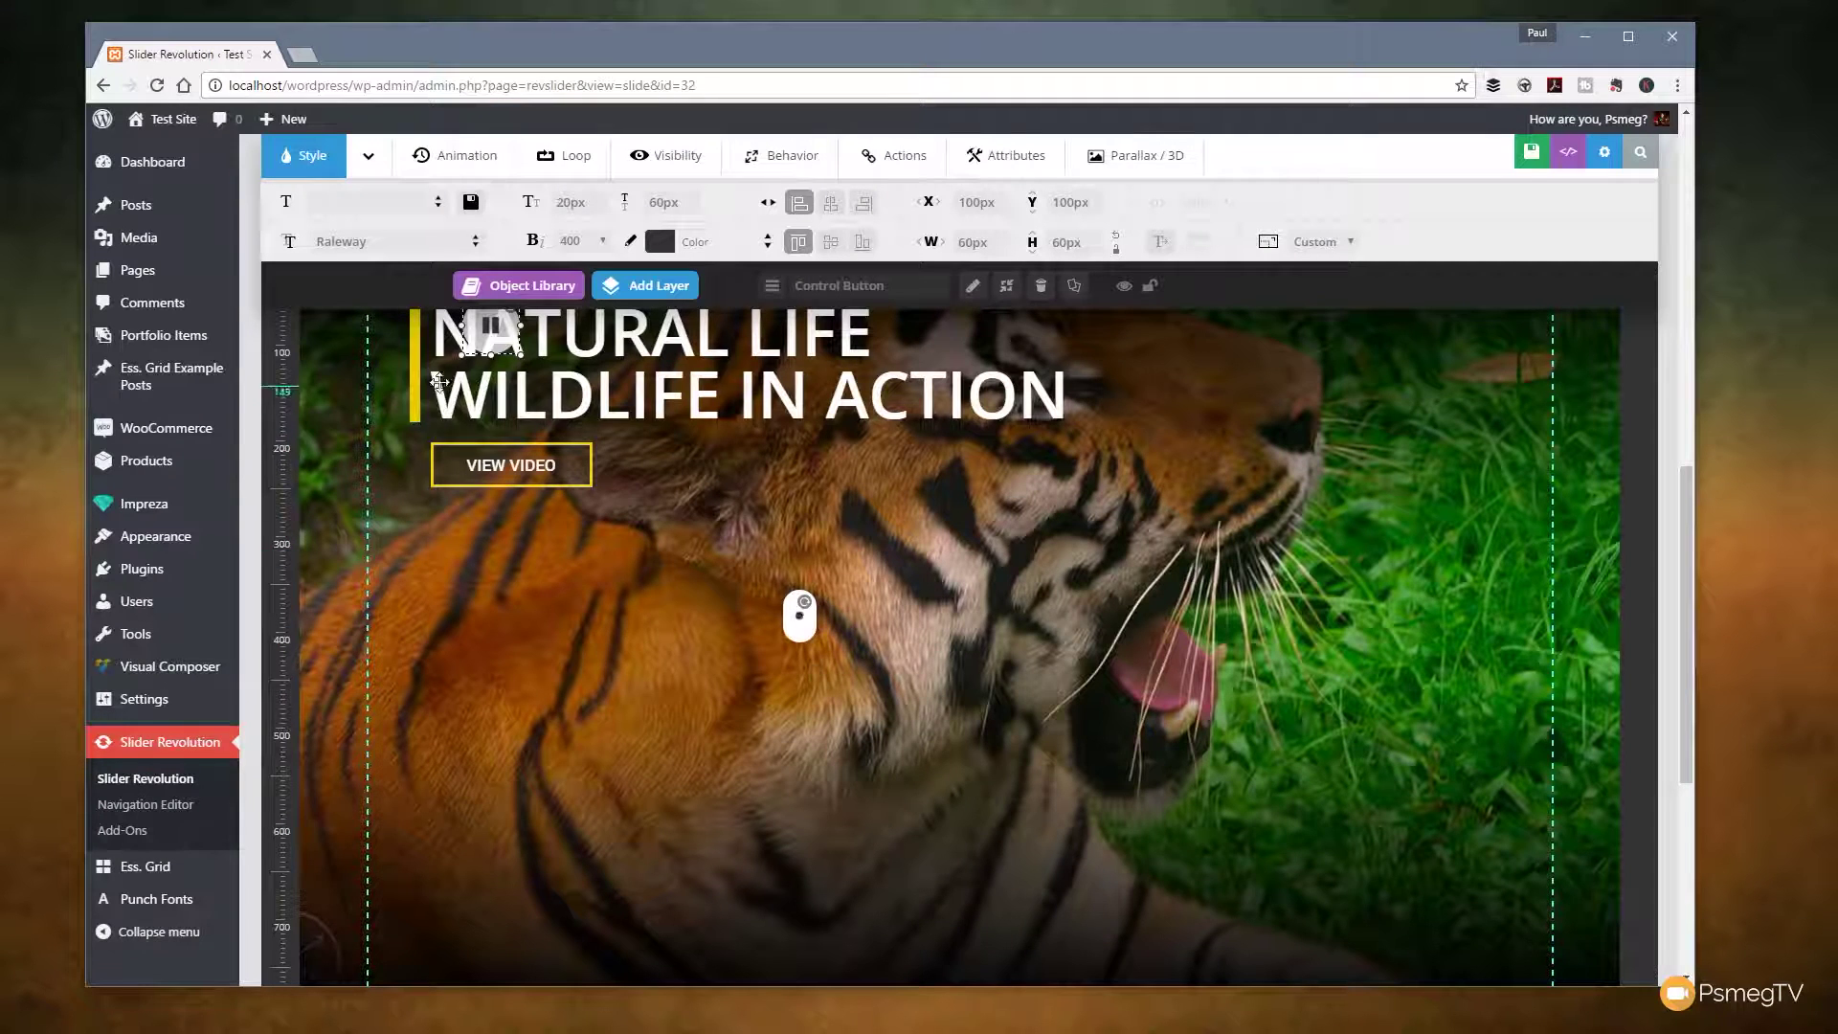
drag(488, 330, 864, 635)
Add the predefined light round play button and place it beside the pause button at about X 559 px, Y 402 px.
click(671, 288)
click(644, 452)
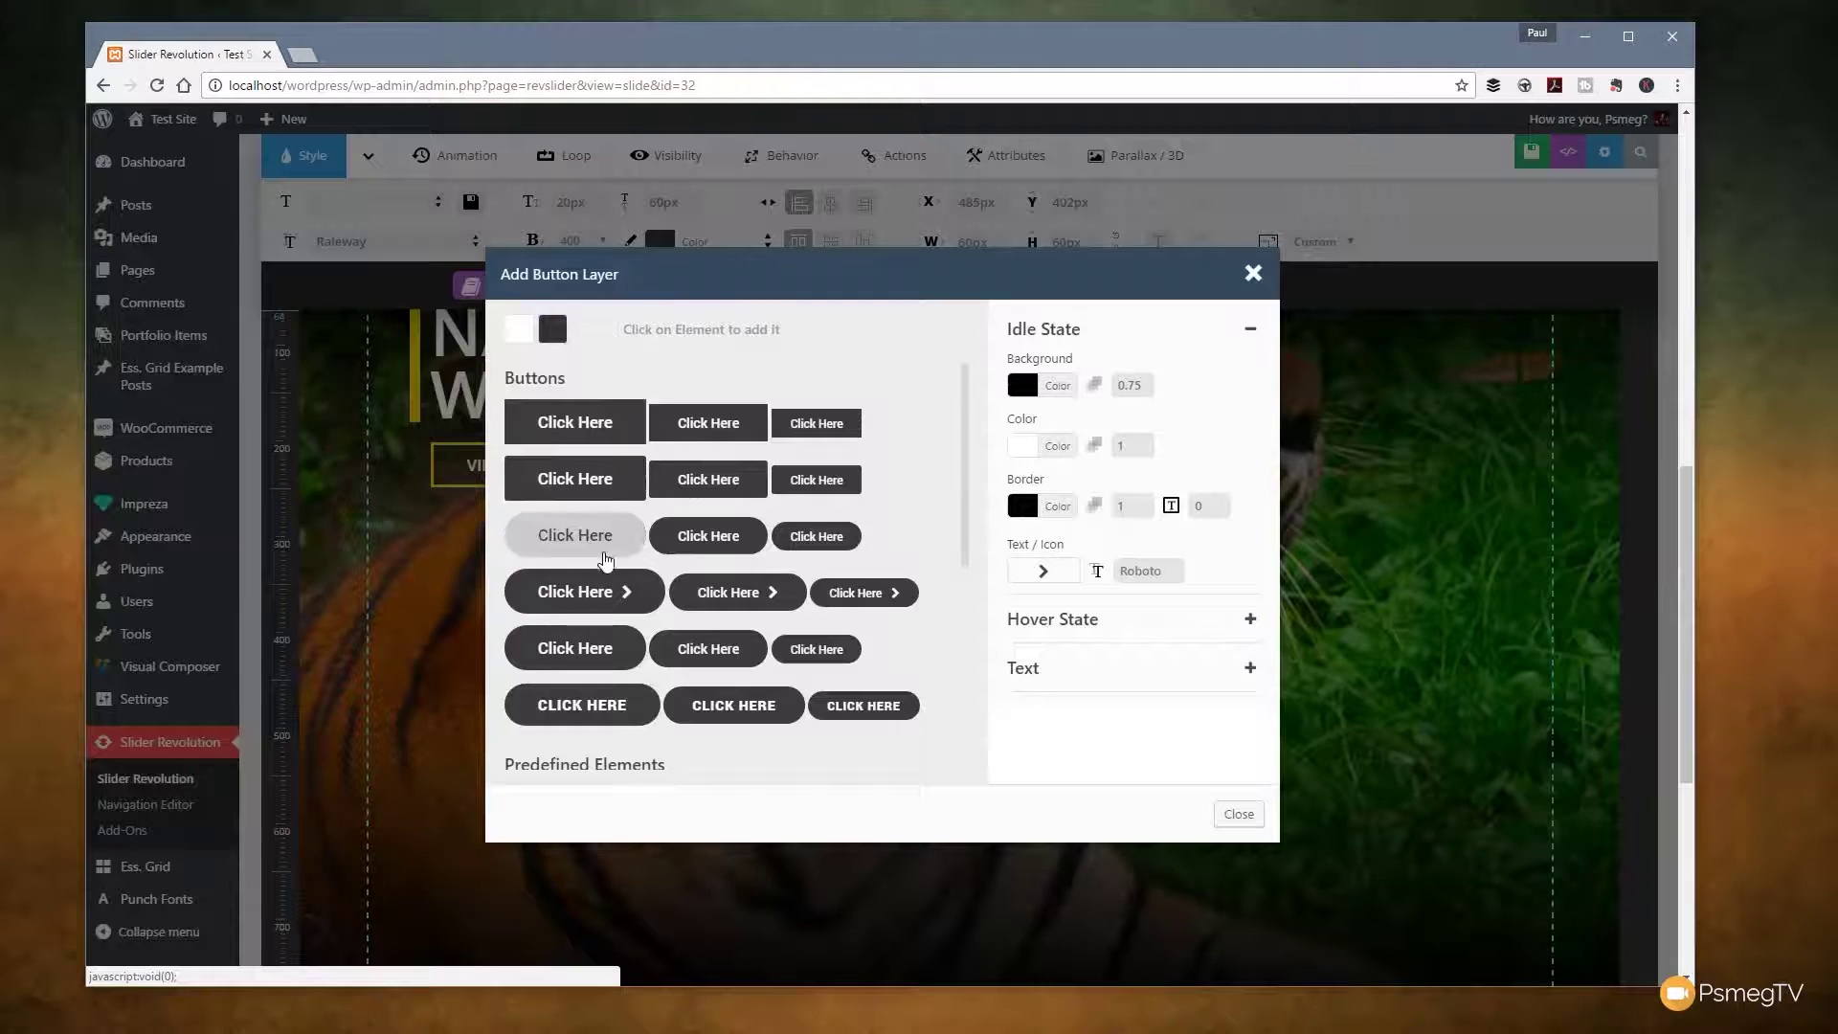
scroll(742, 602, down, 4)
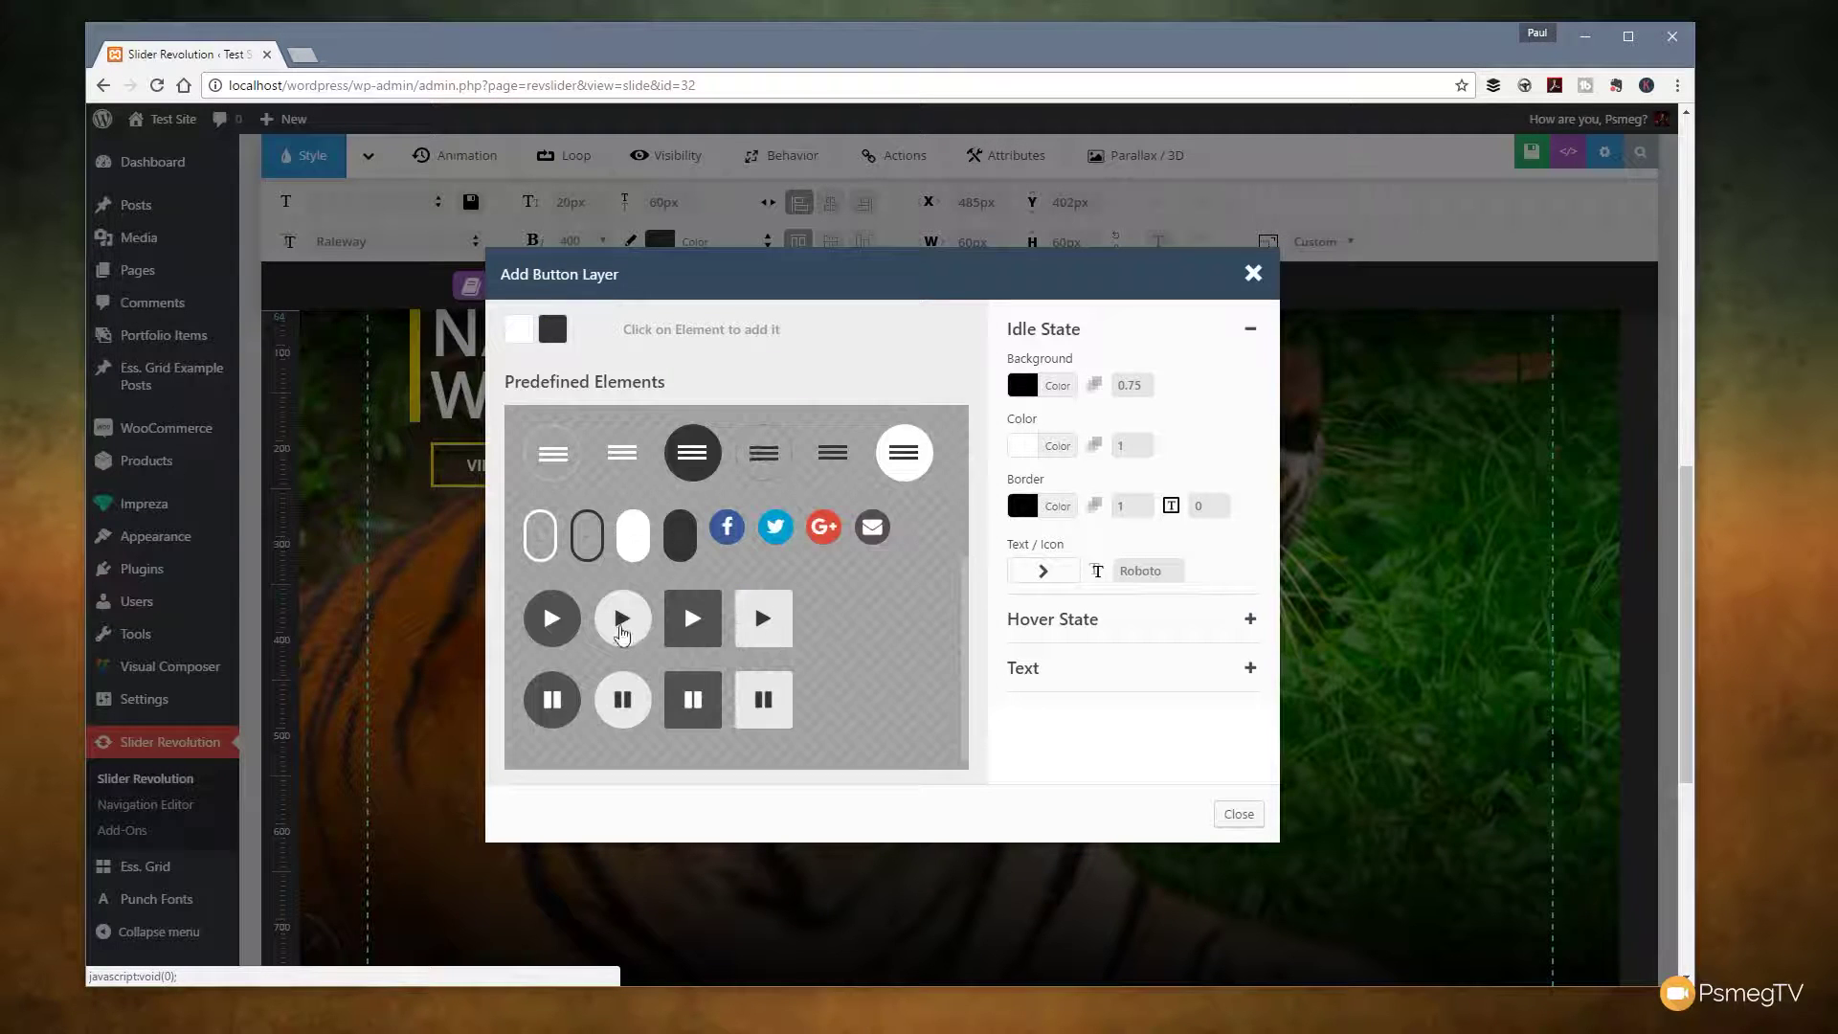
click(622, 620)
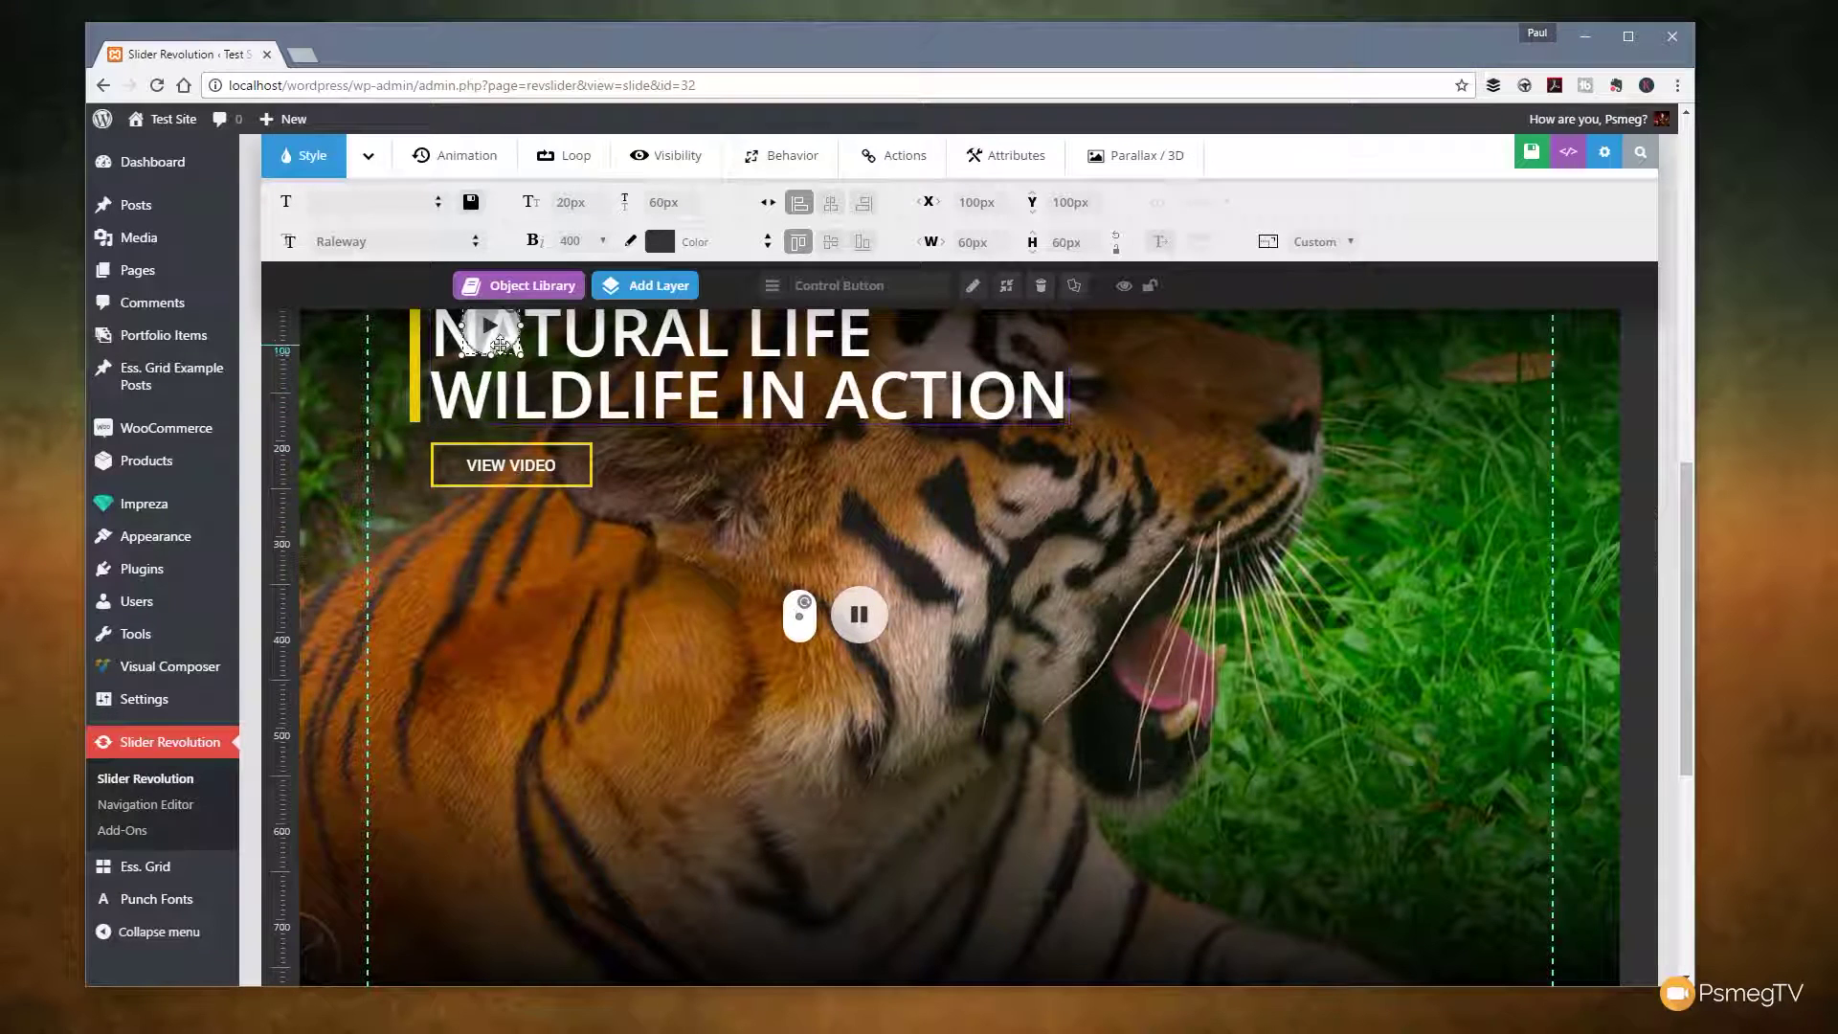
drag(500, 351, 939, 632)
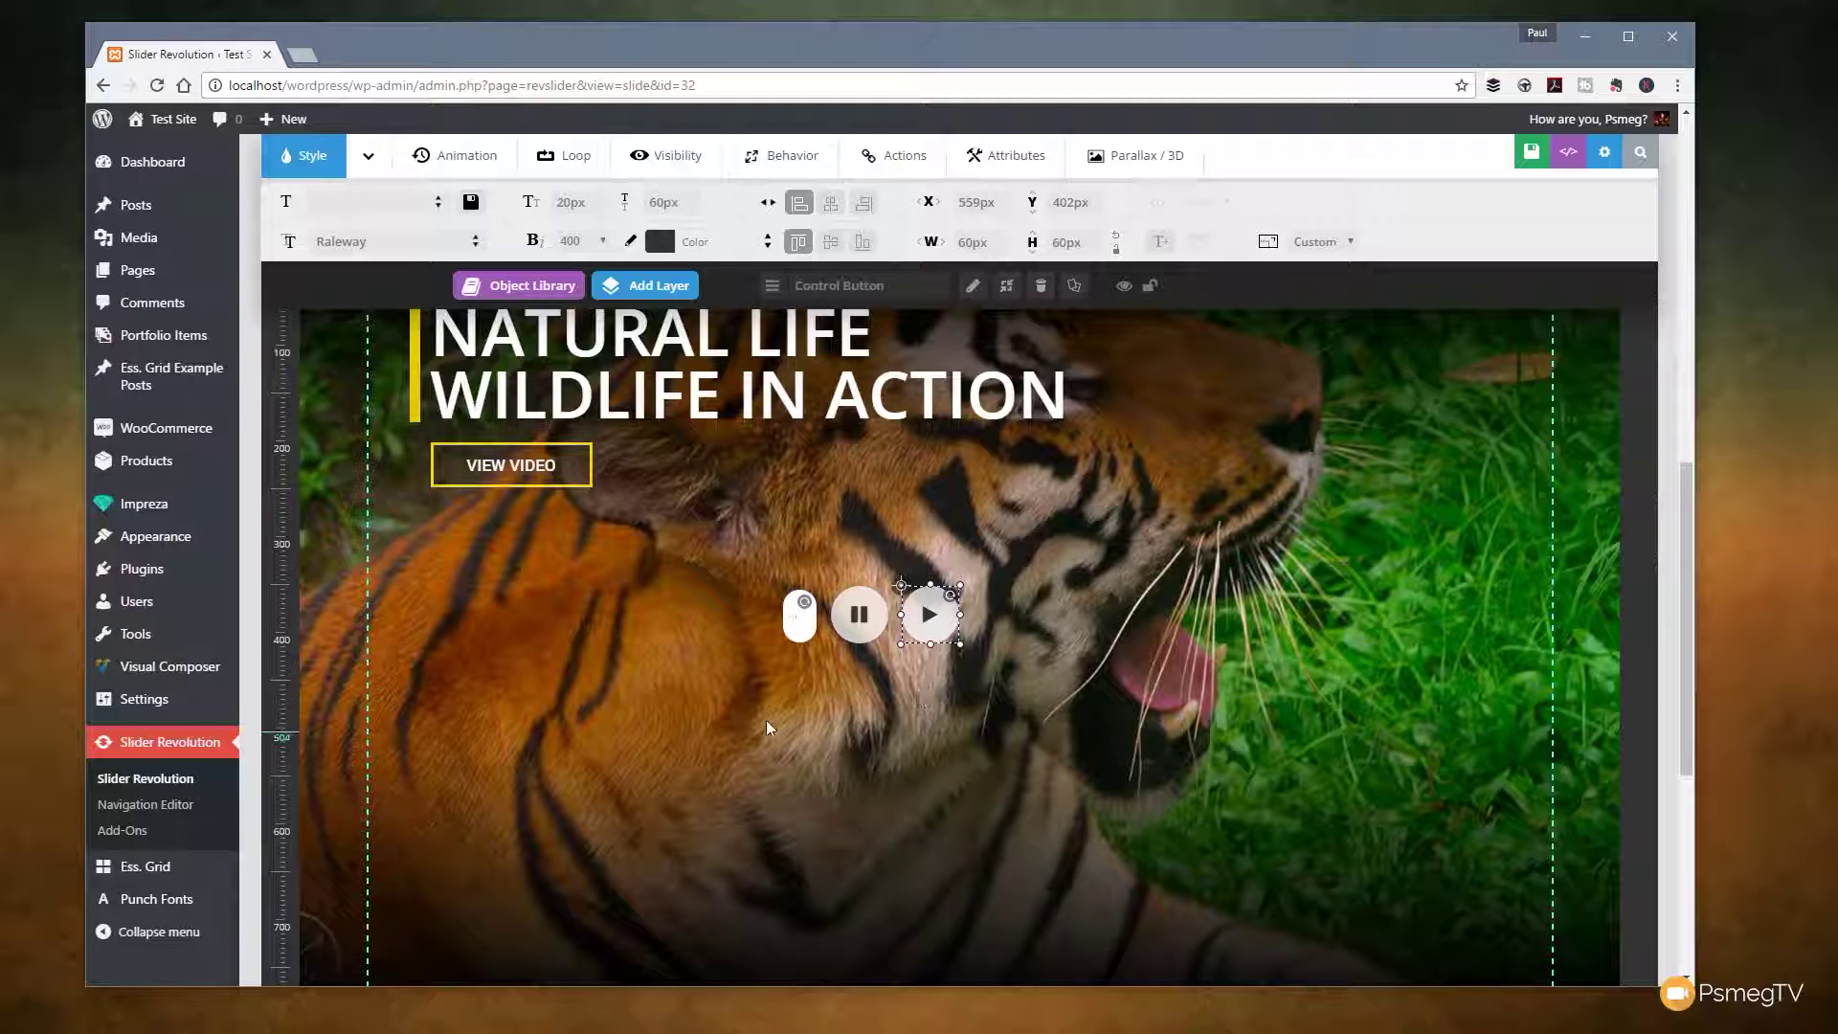
Give the scroll button a click action of Toggle Mute Media that targets the Background Video.
click(801, 634)
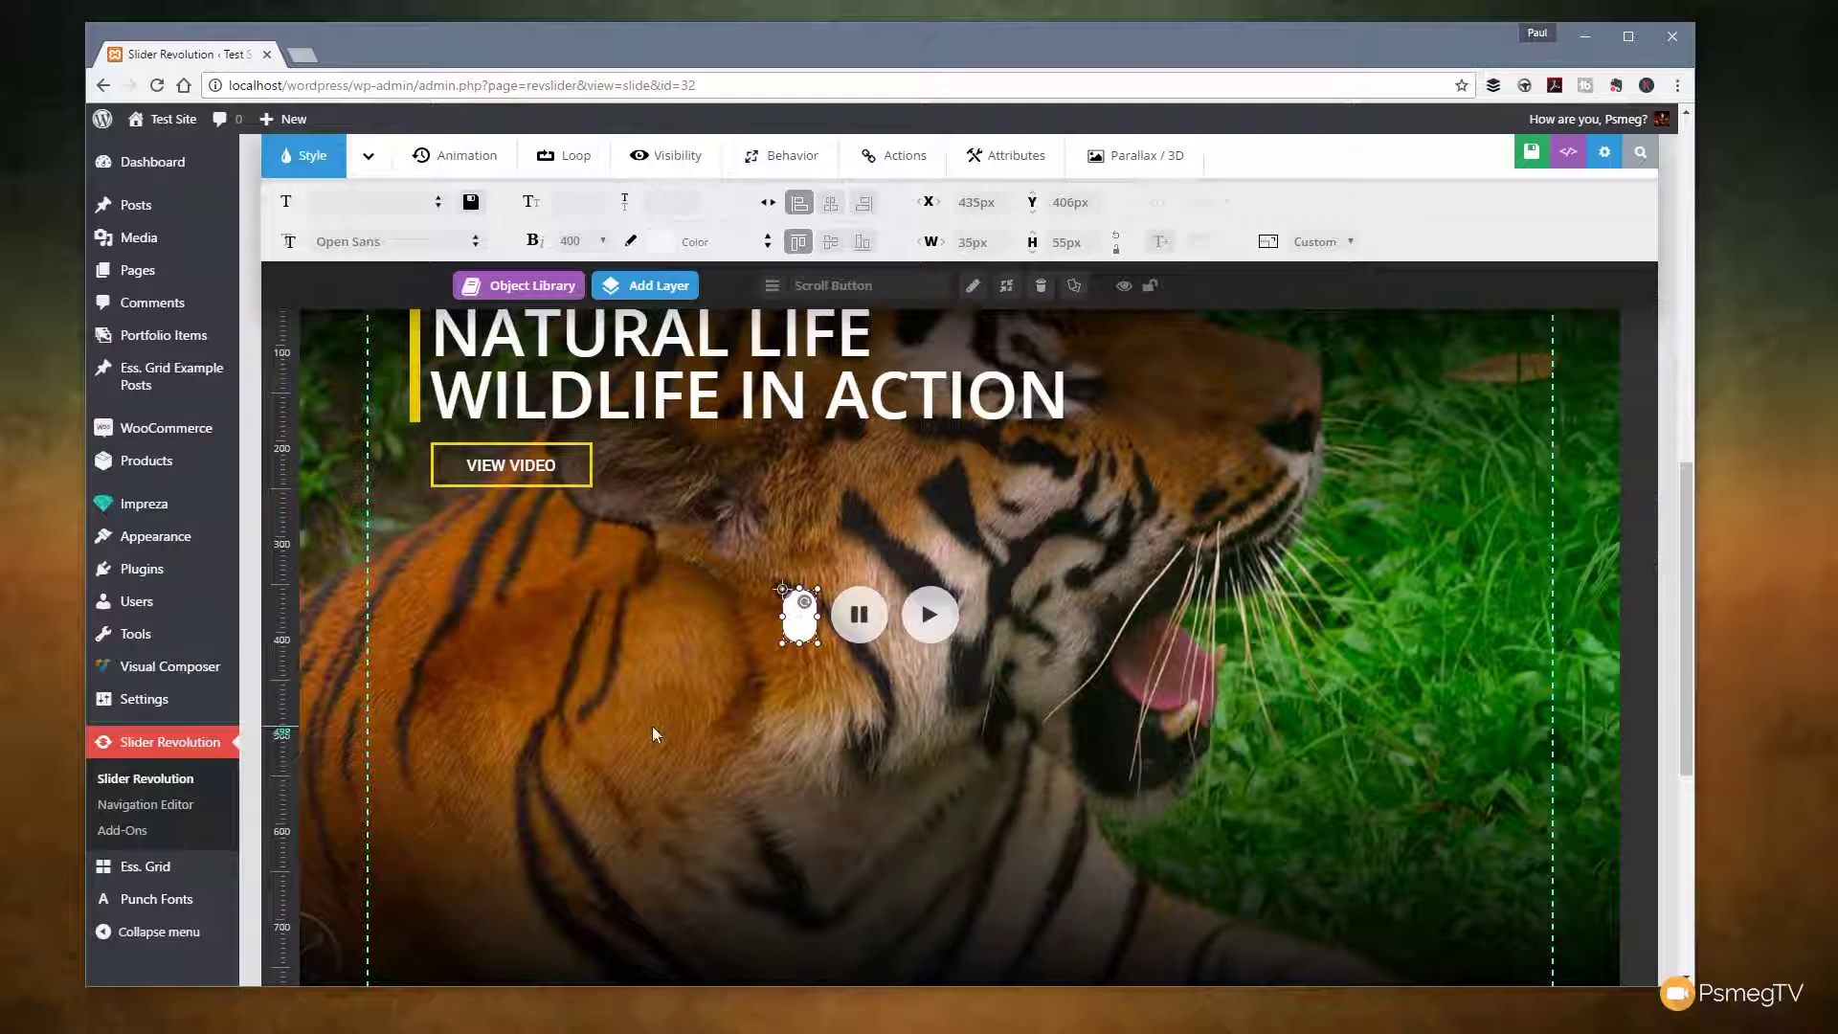
scroll(670, 692, up, 2)
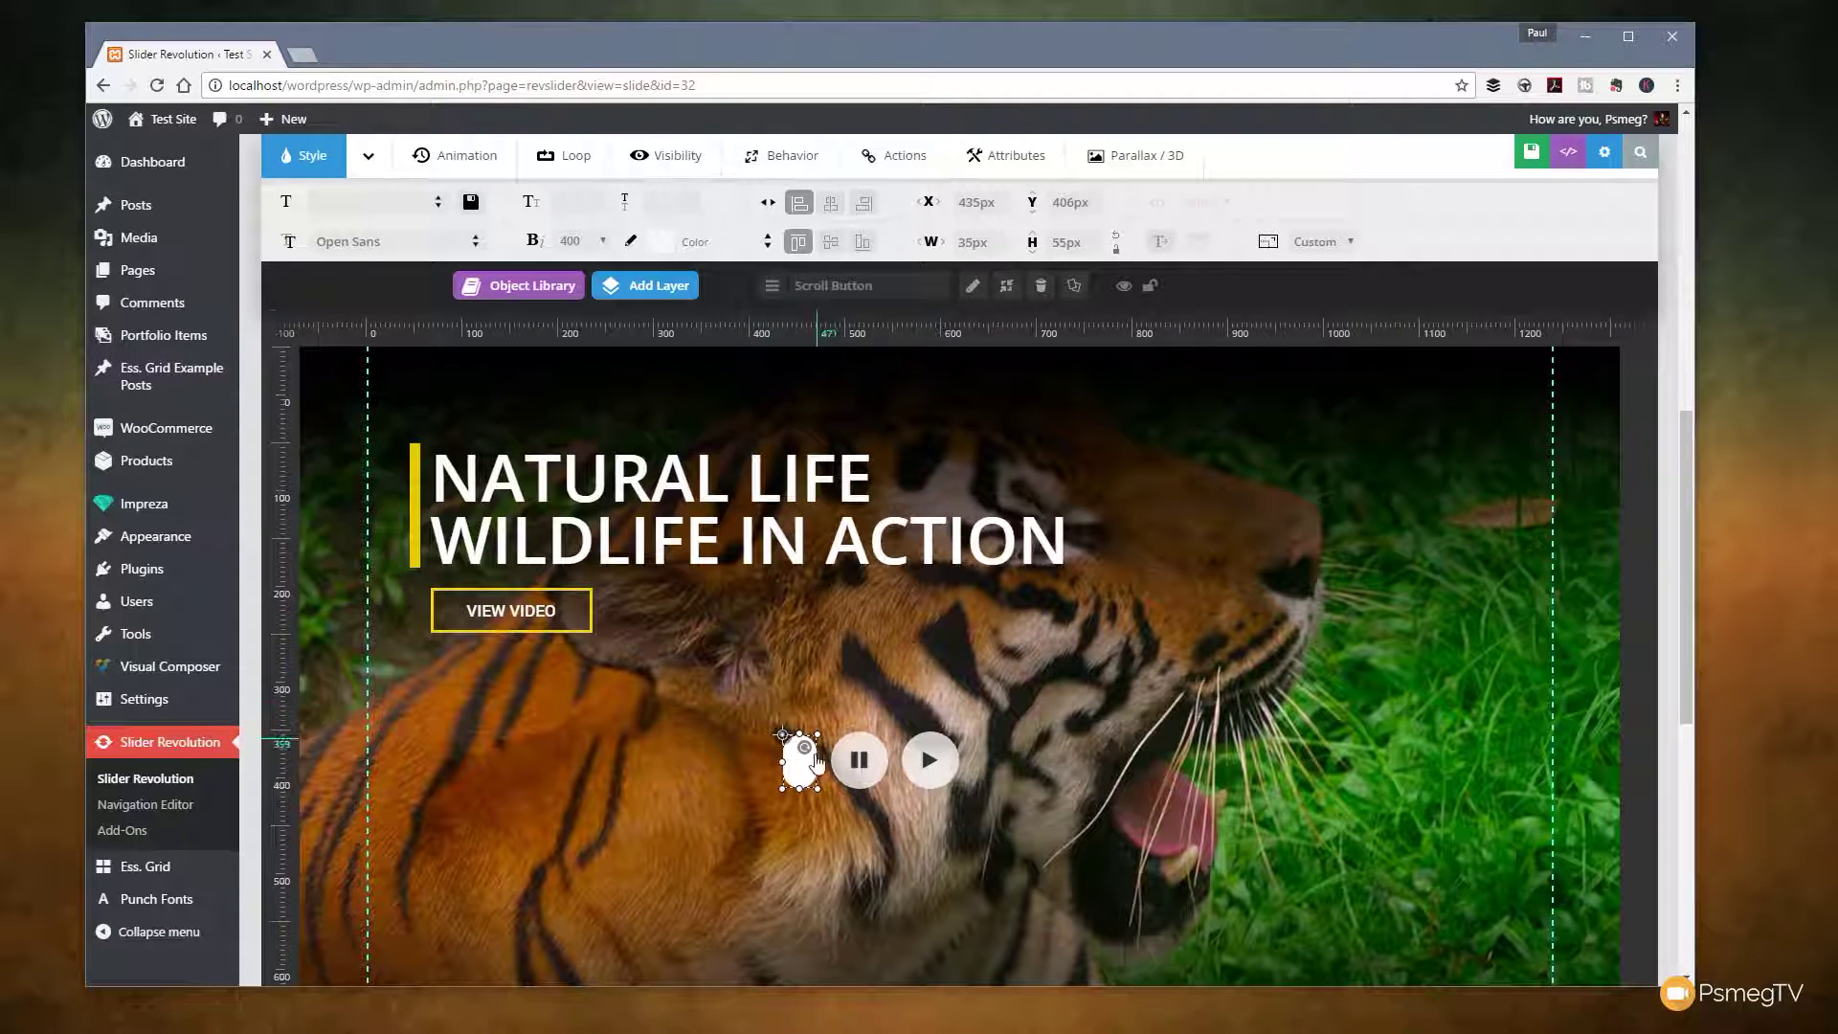
click(900, 168)
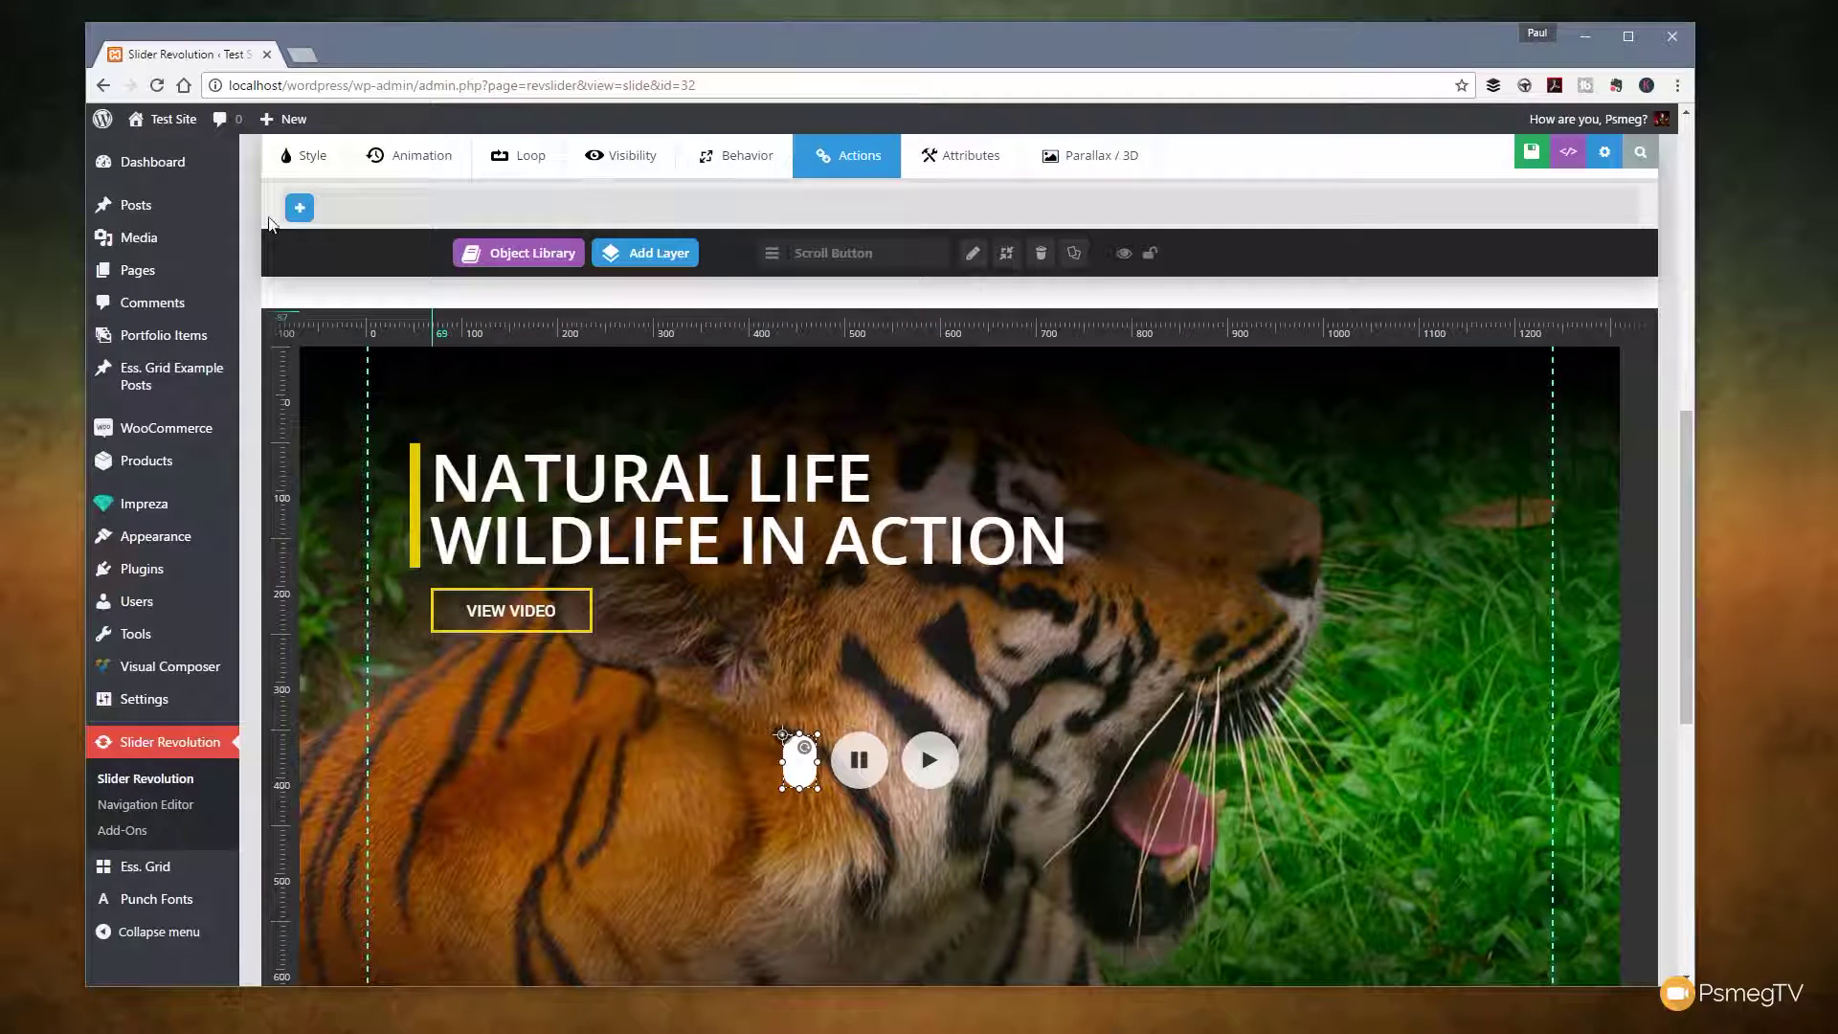
click(300, 208)
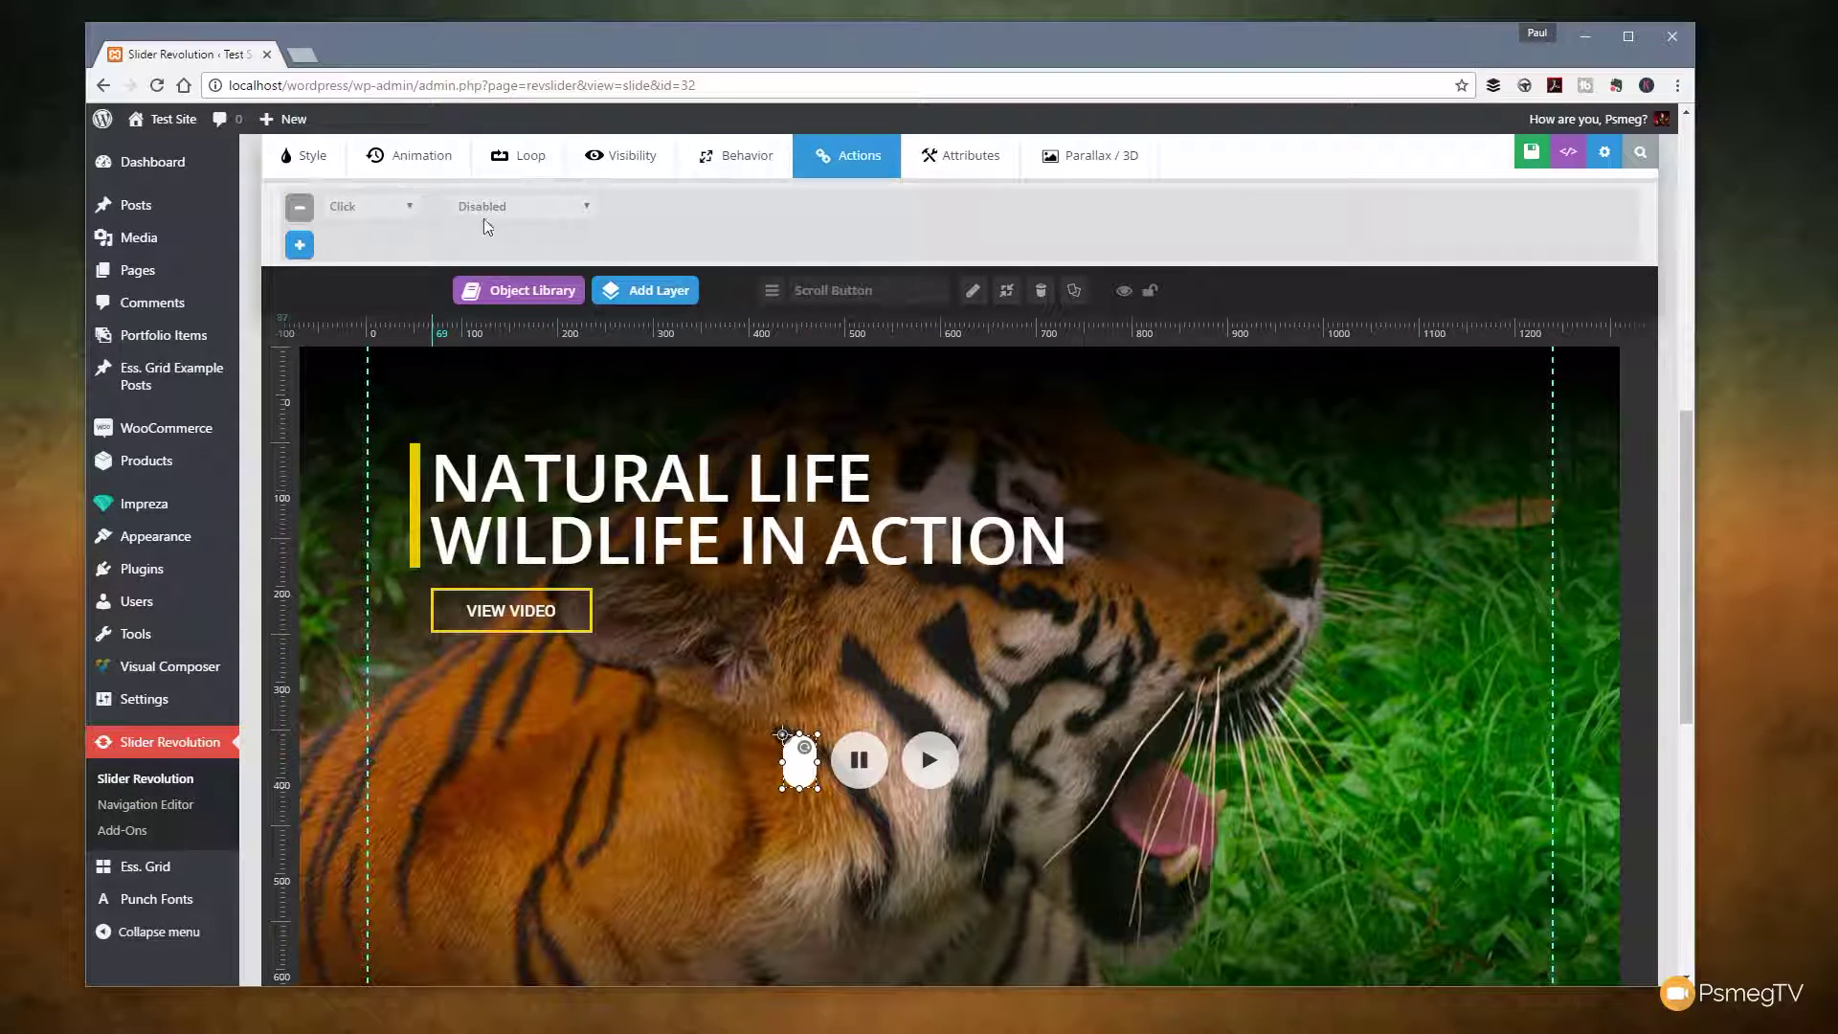
click(515, 206)
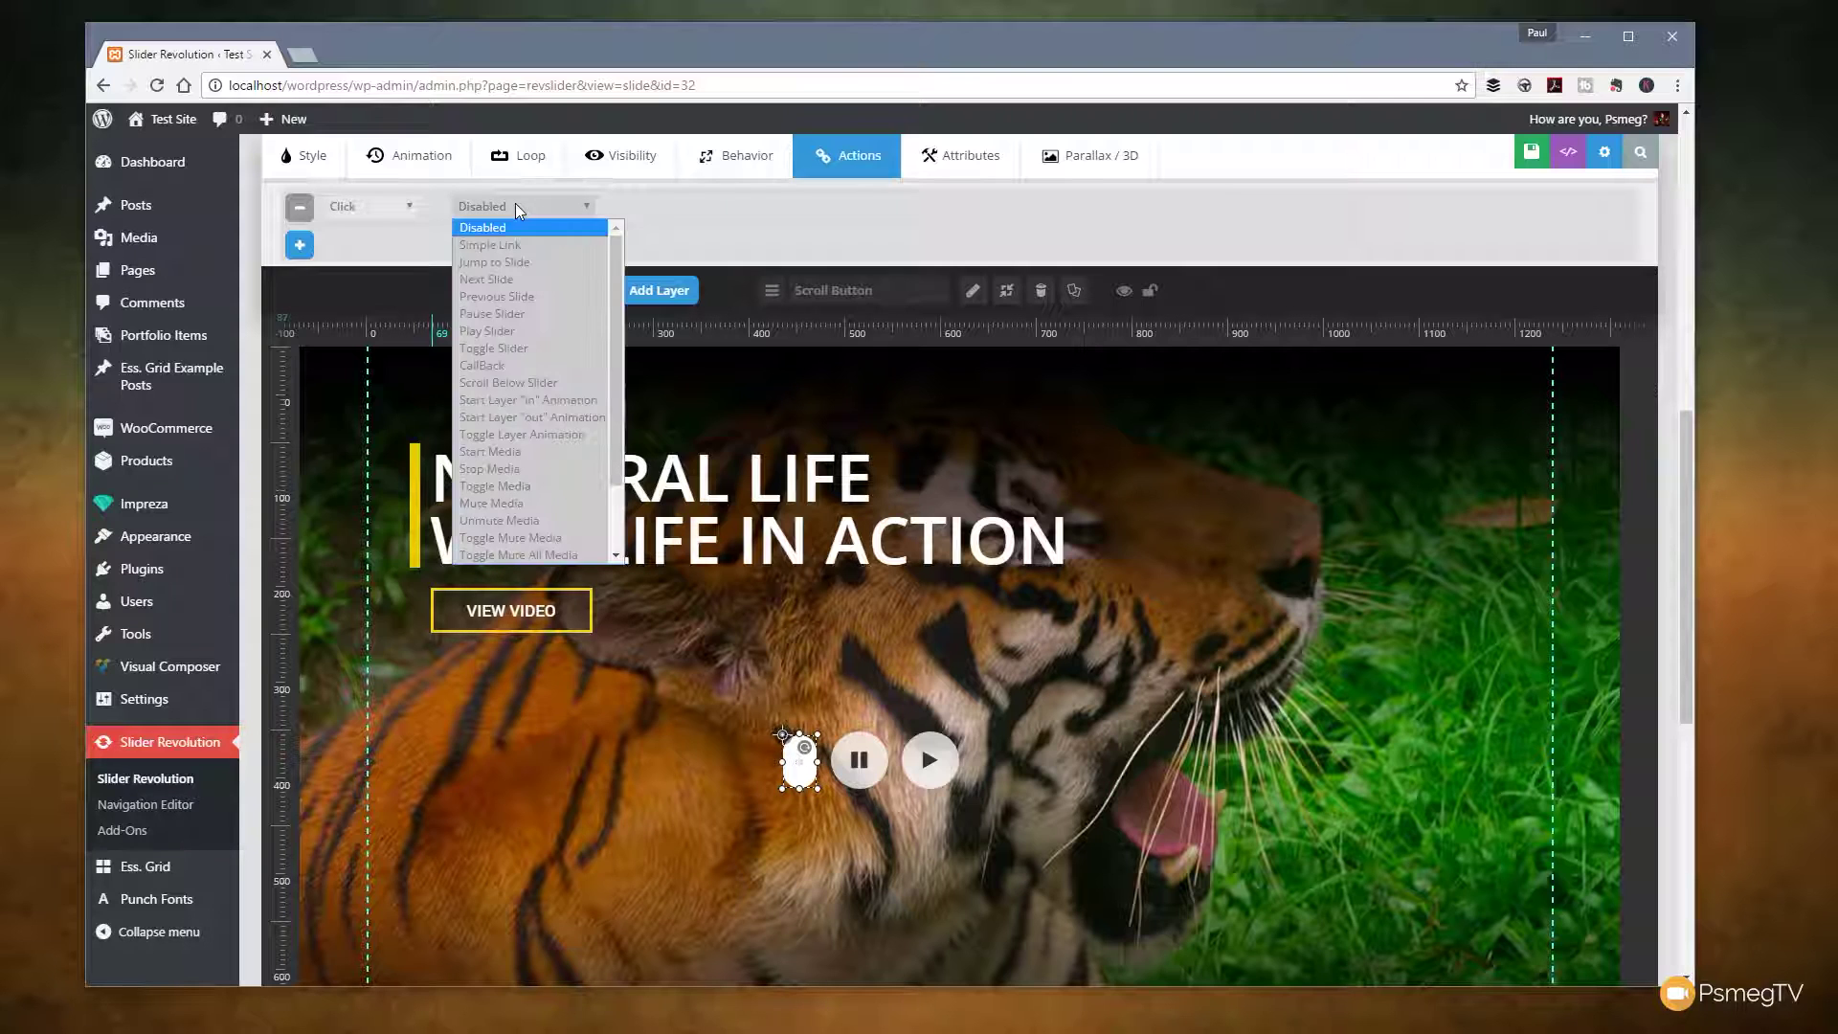
drag(612, 379, 618, 429)
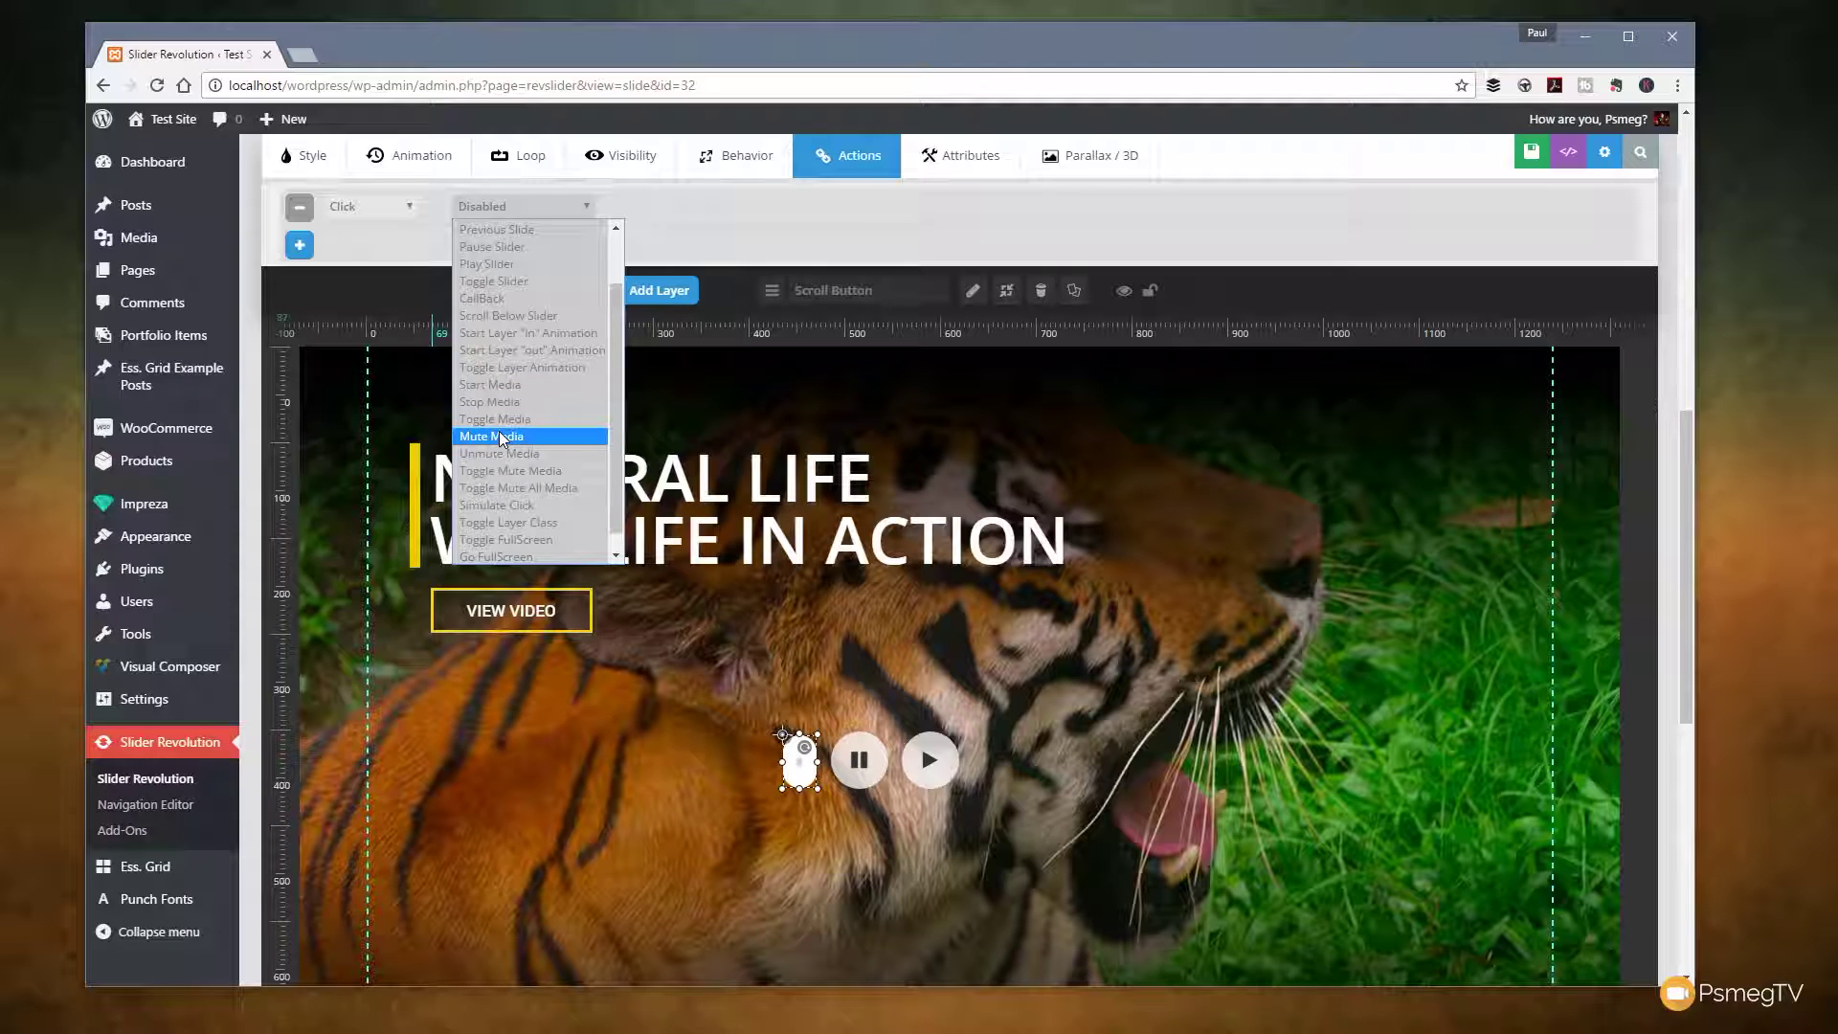
scroll(539, 458, down, 1)
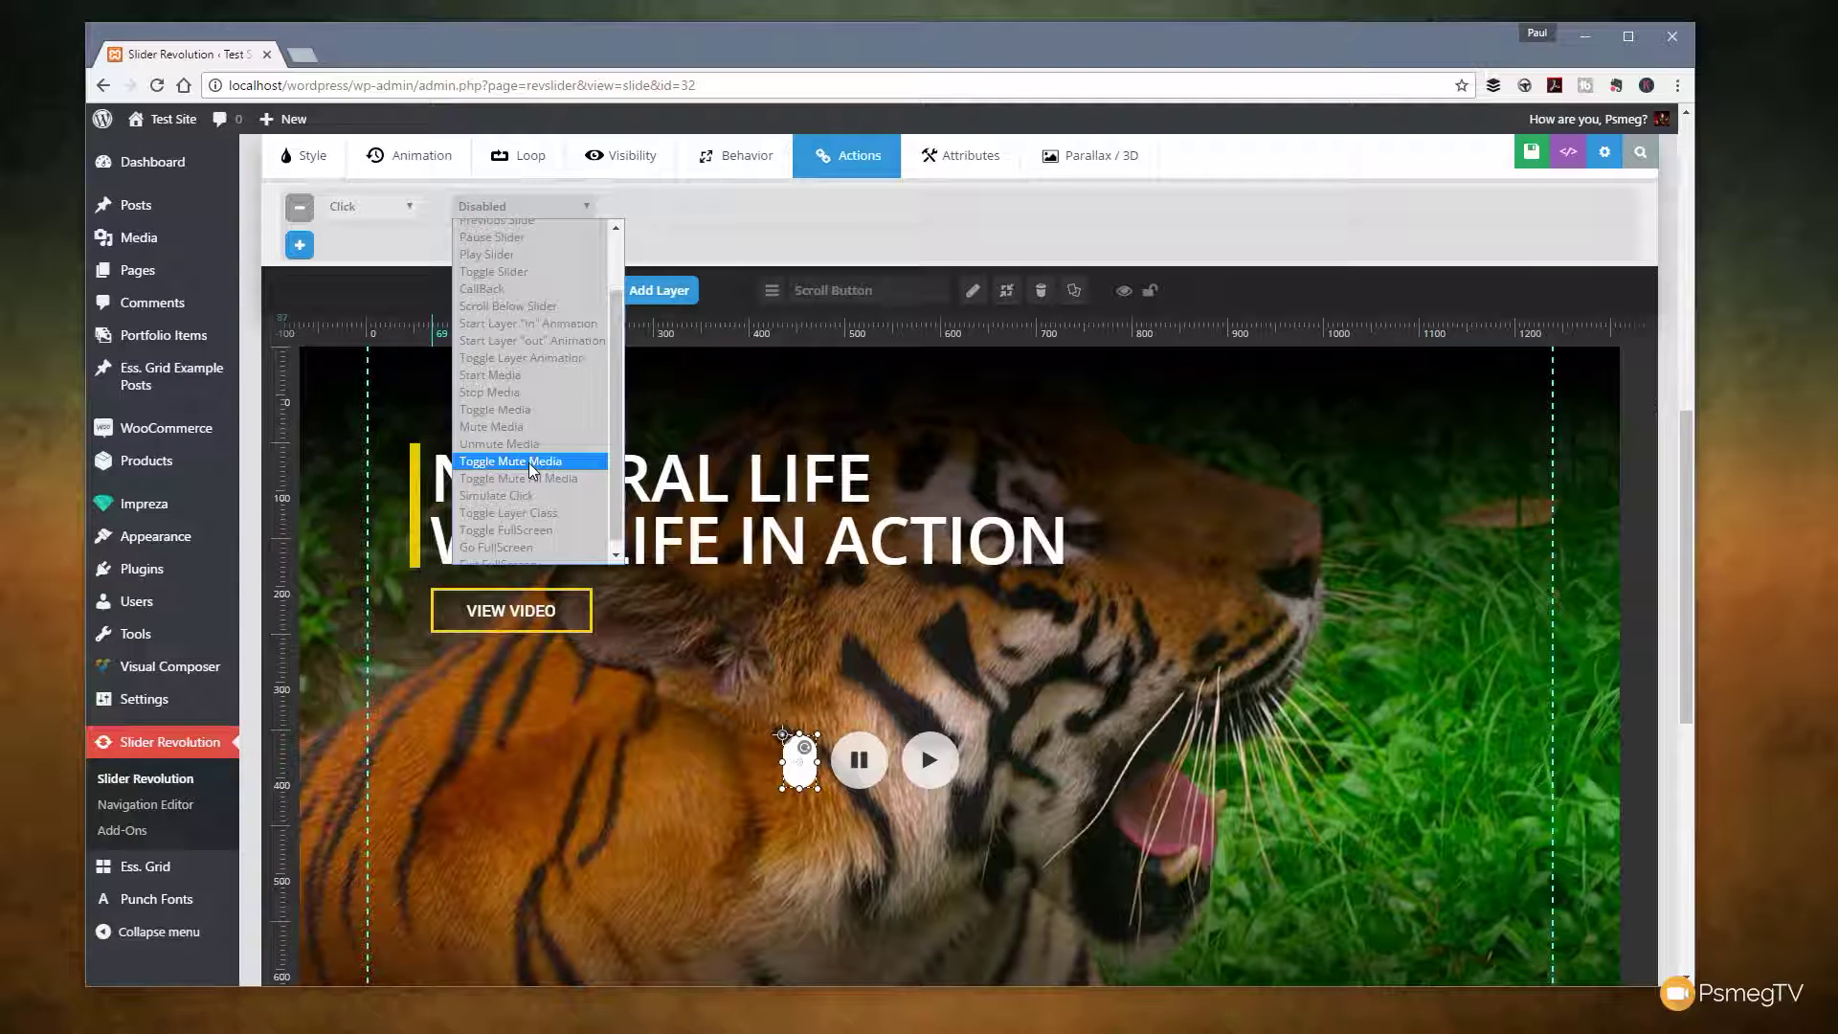
click(528, 462)
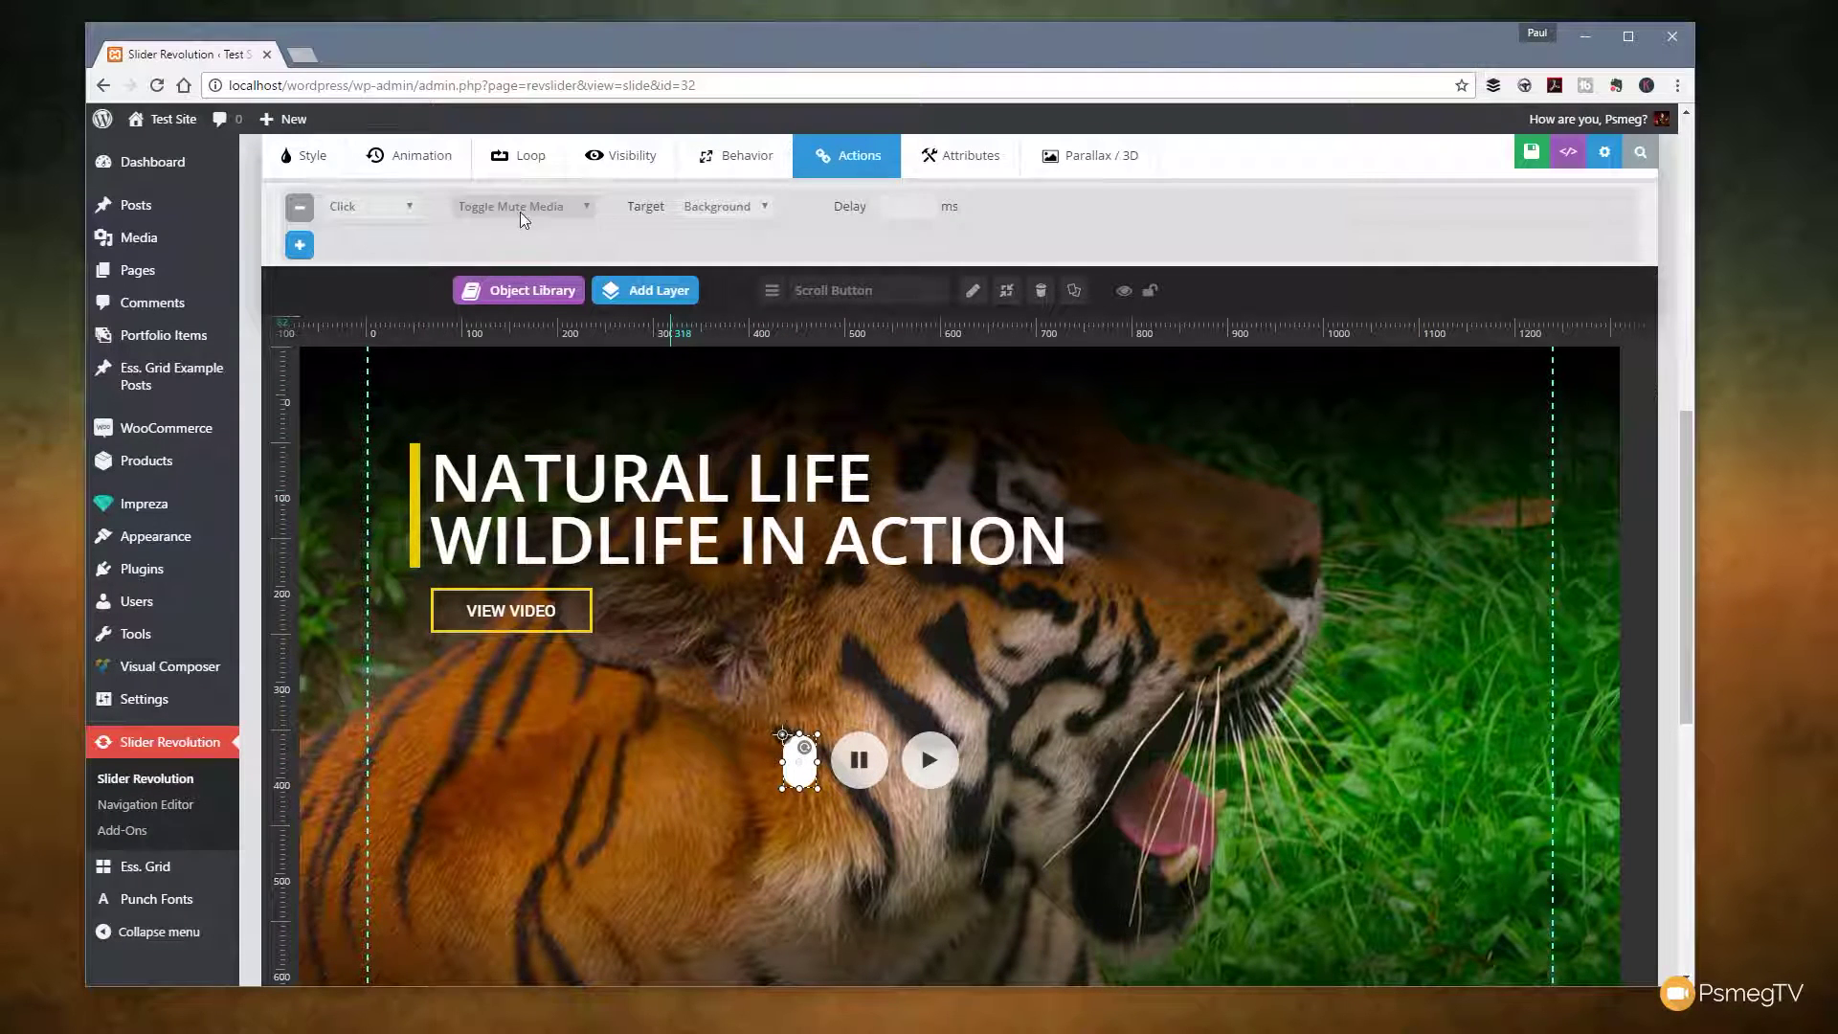
click(733, 207)
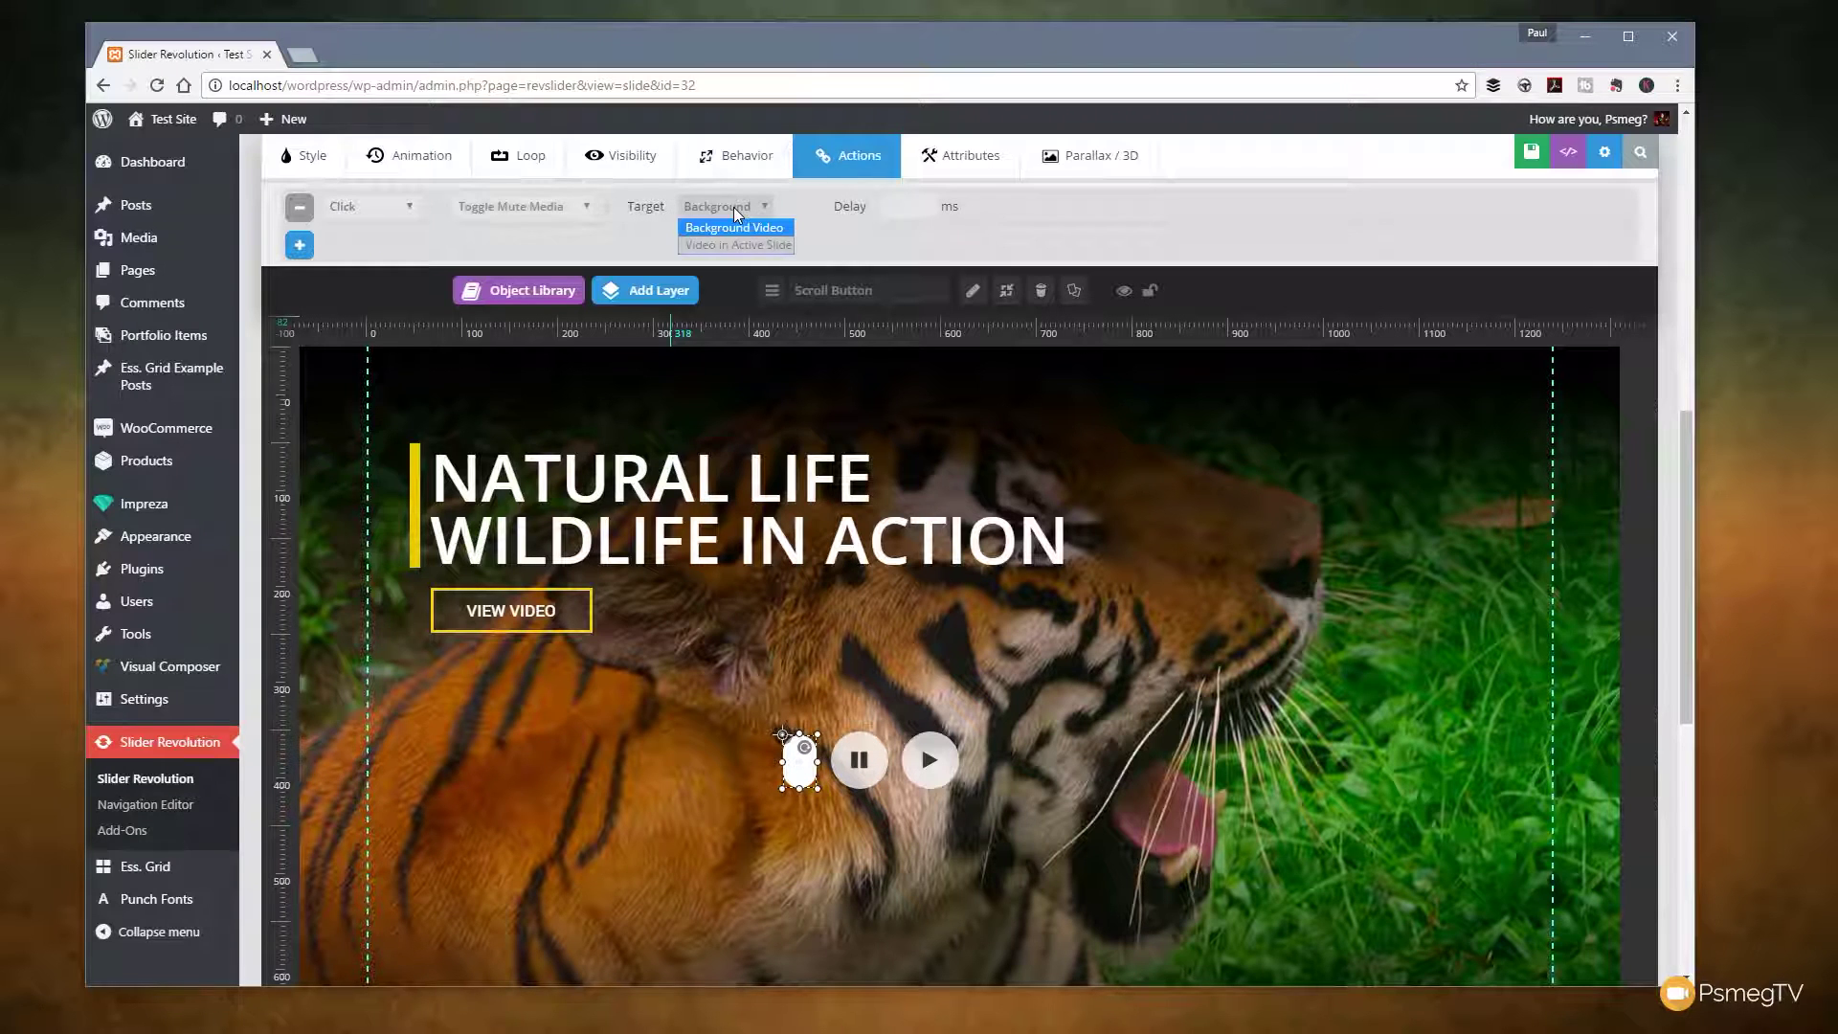
click(744, 230)
click(743, 228)
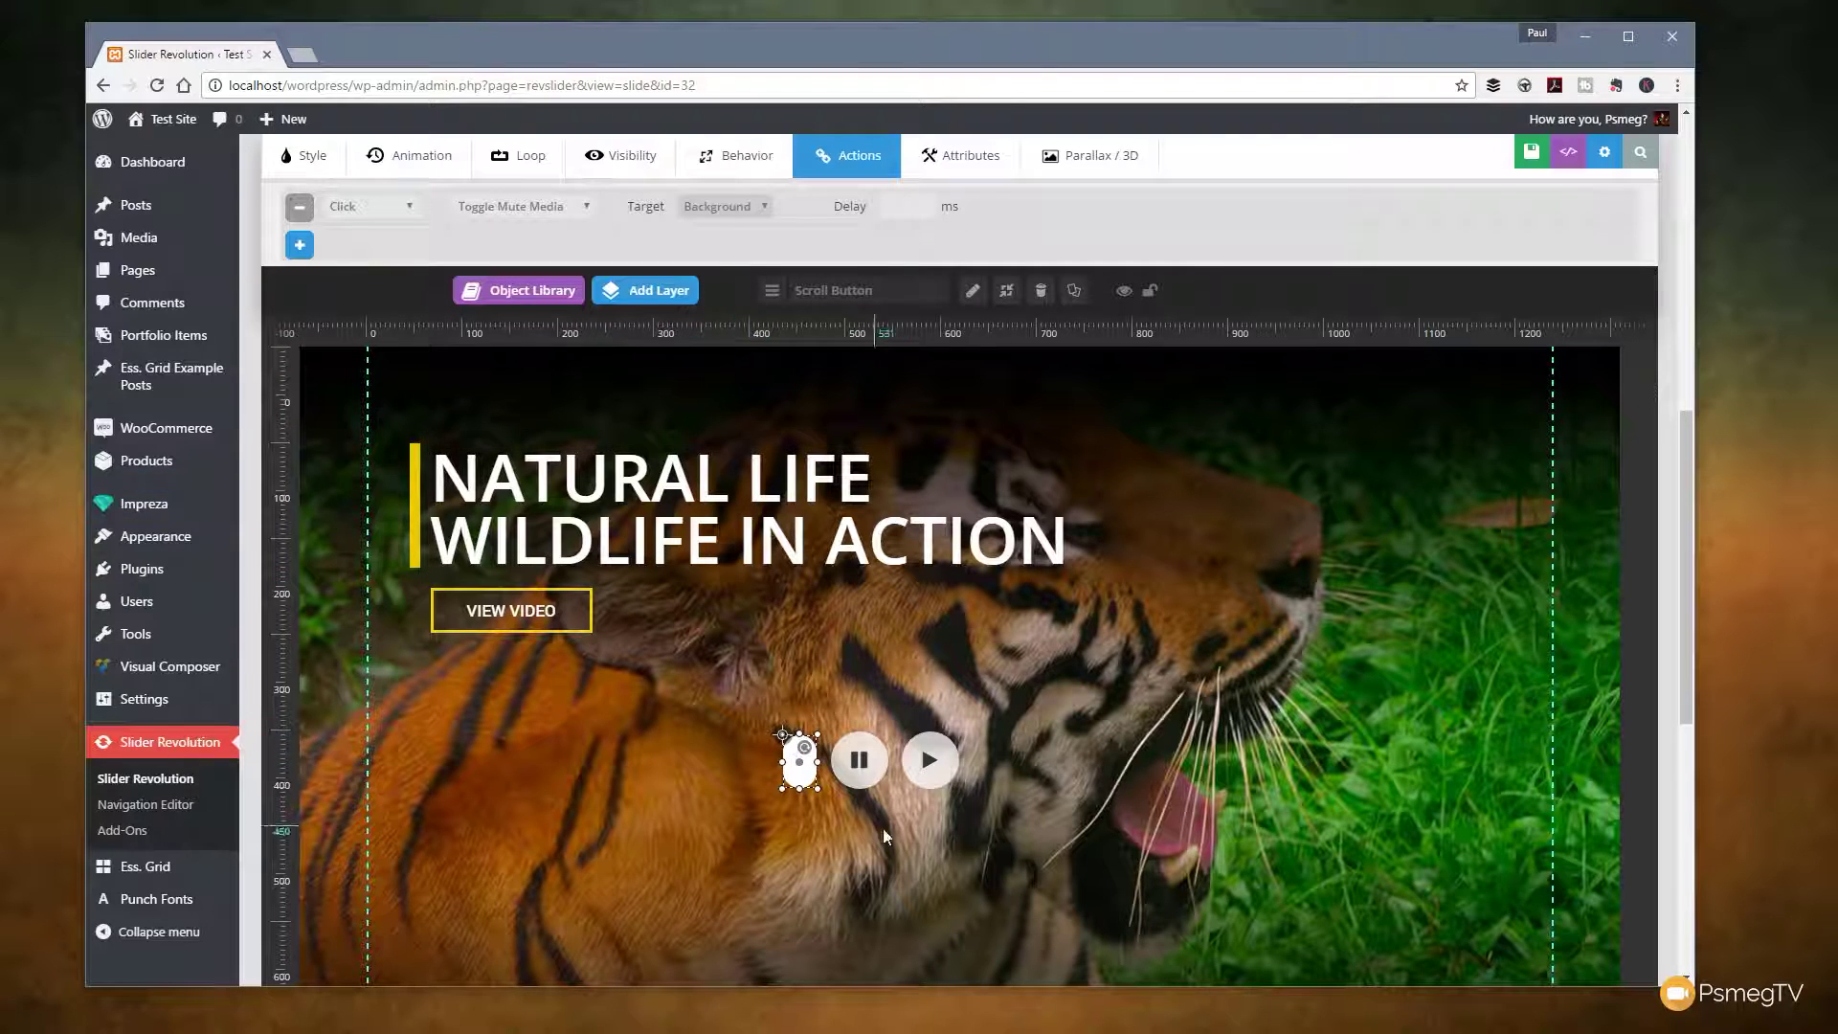
Give the pause button a click action of Stop Media that targets the Background Video.
click(852, 778)
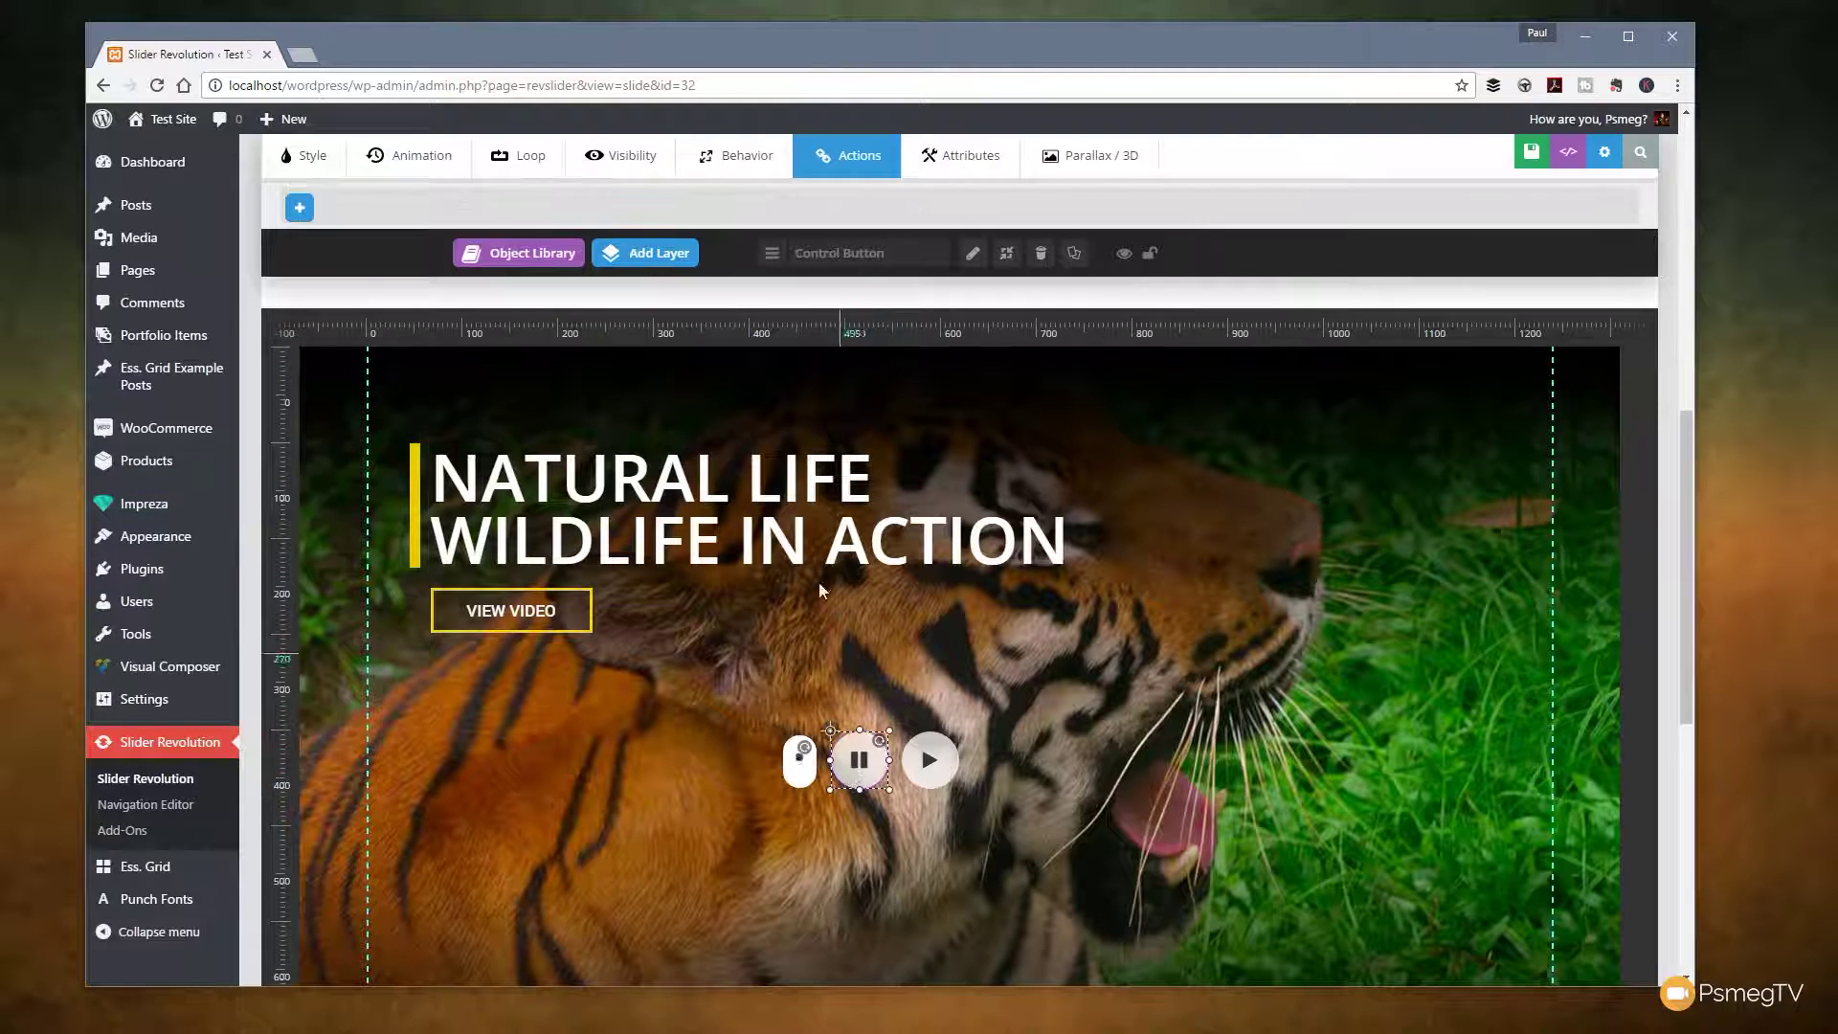
click(300, 210)
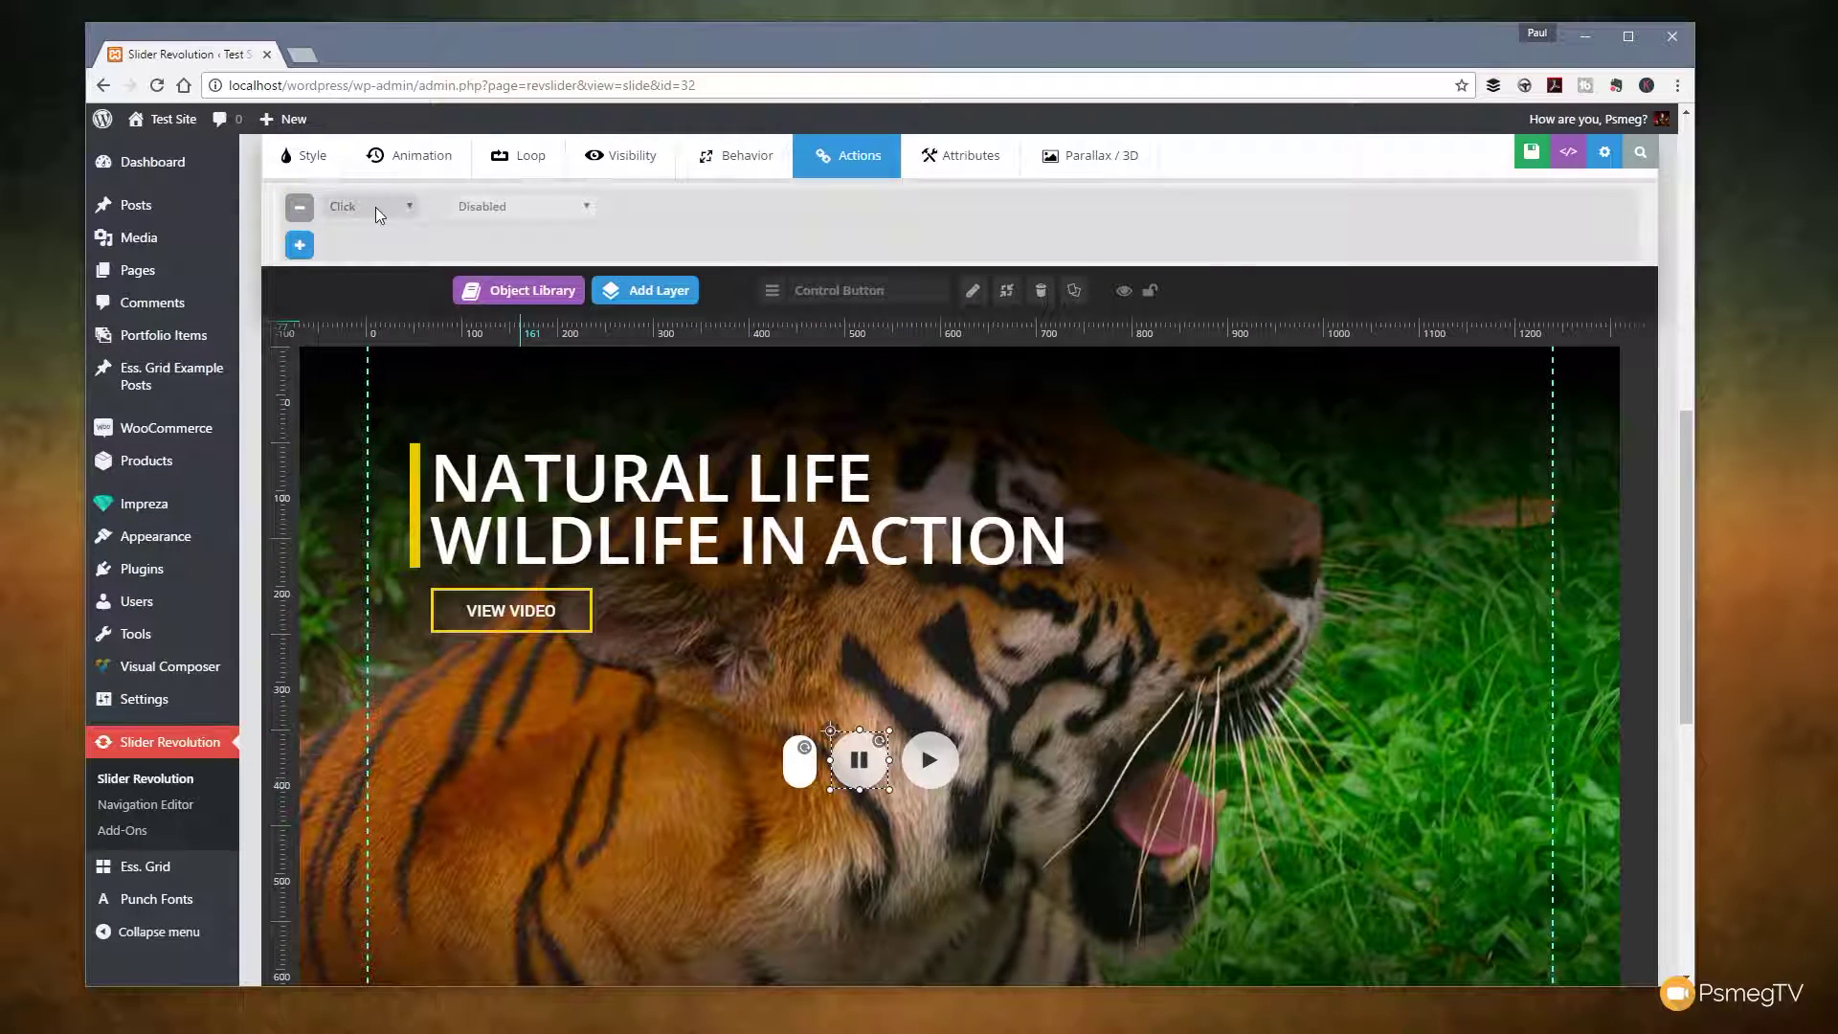
click(473, 204)
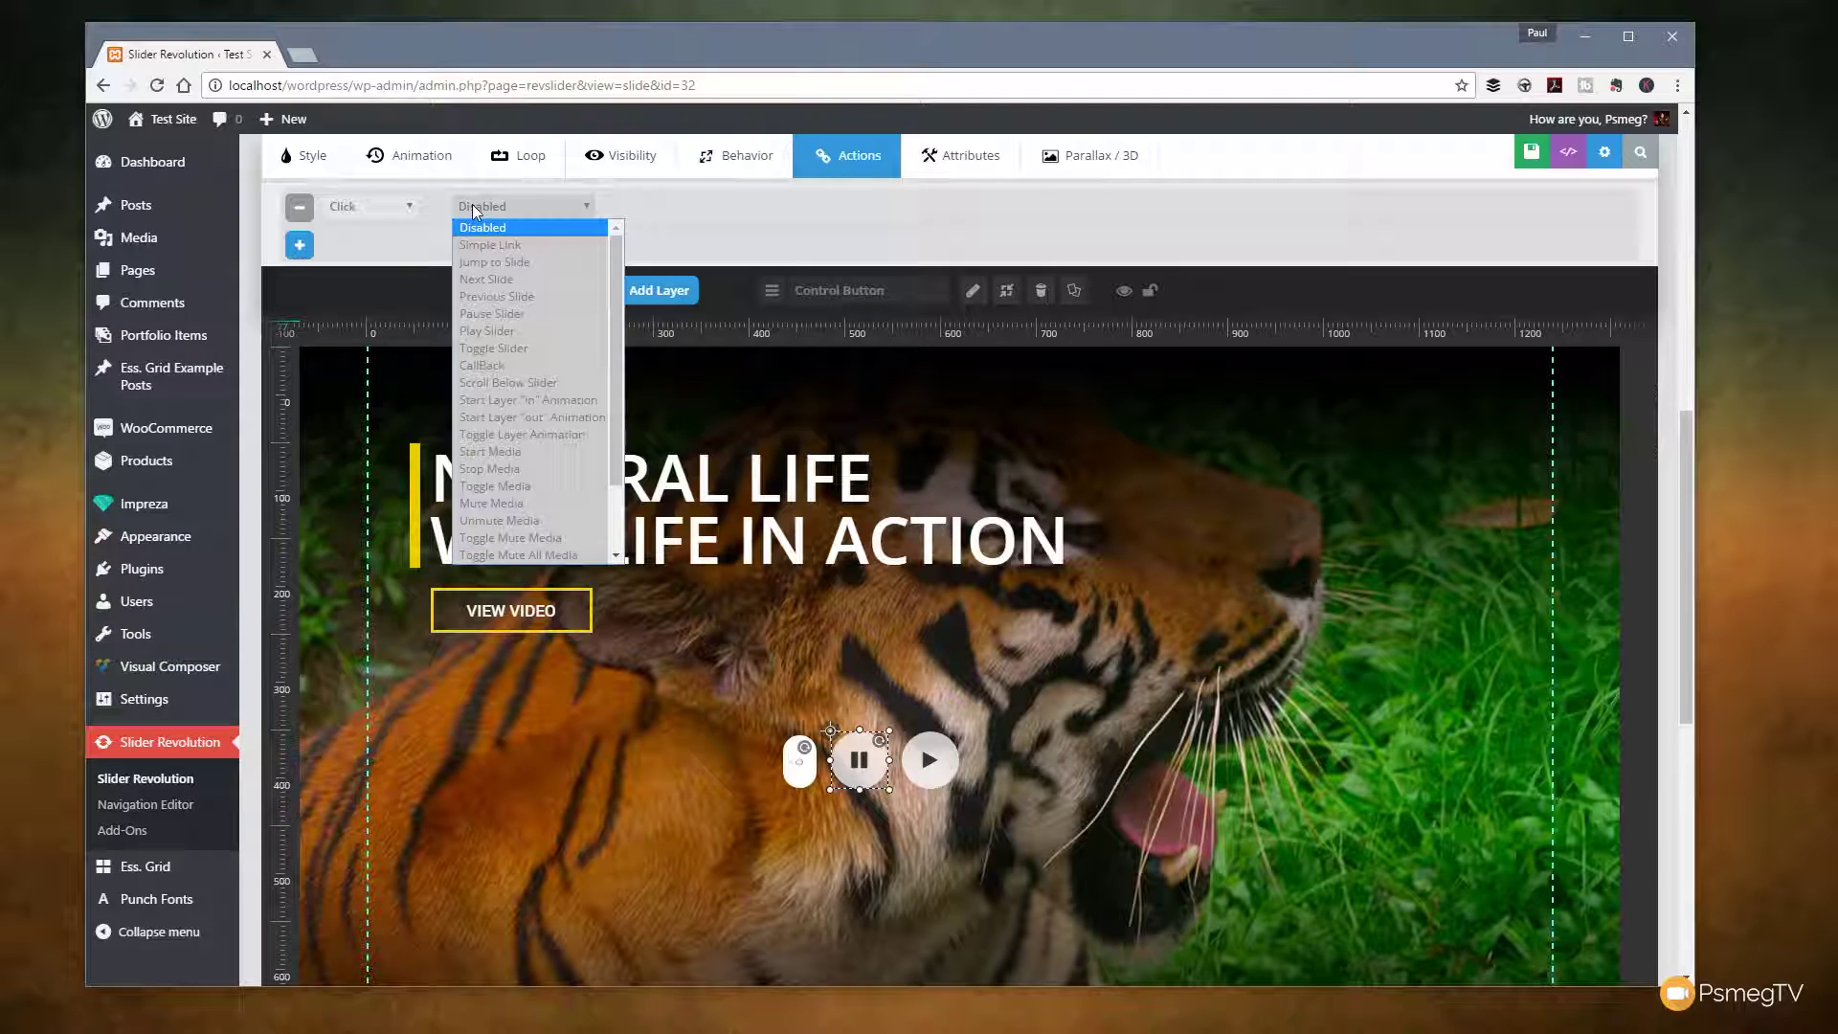
click(523, 469)
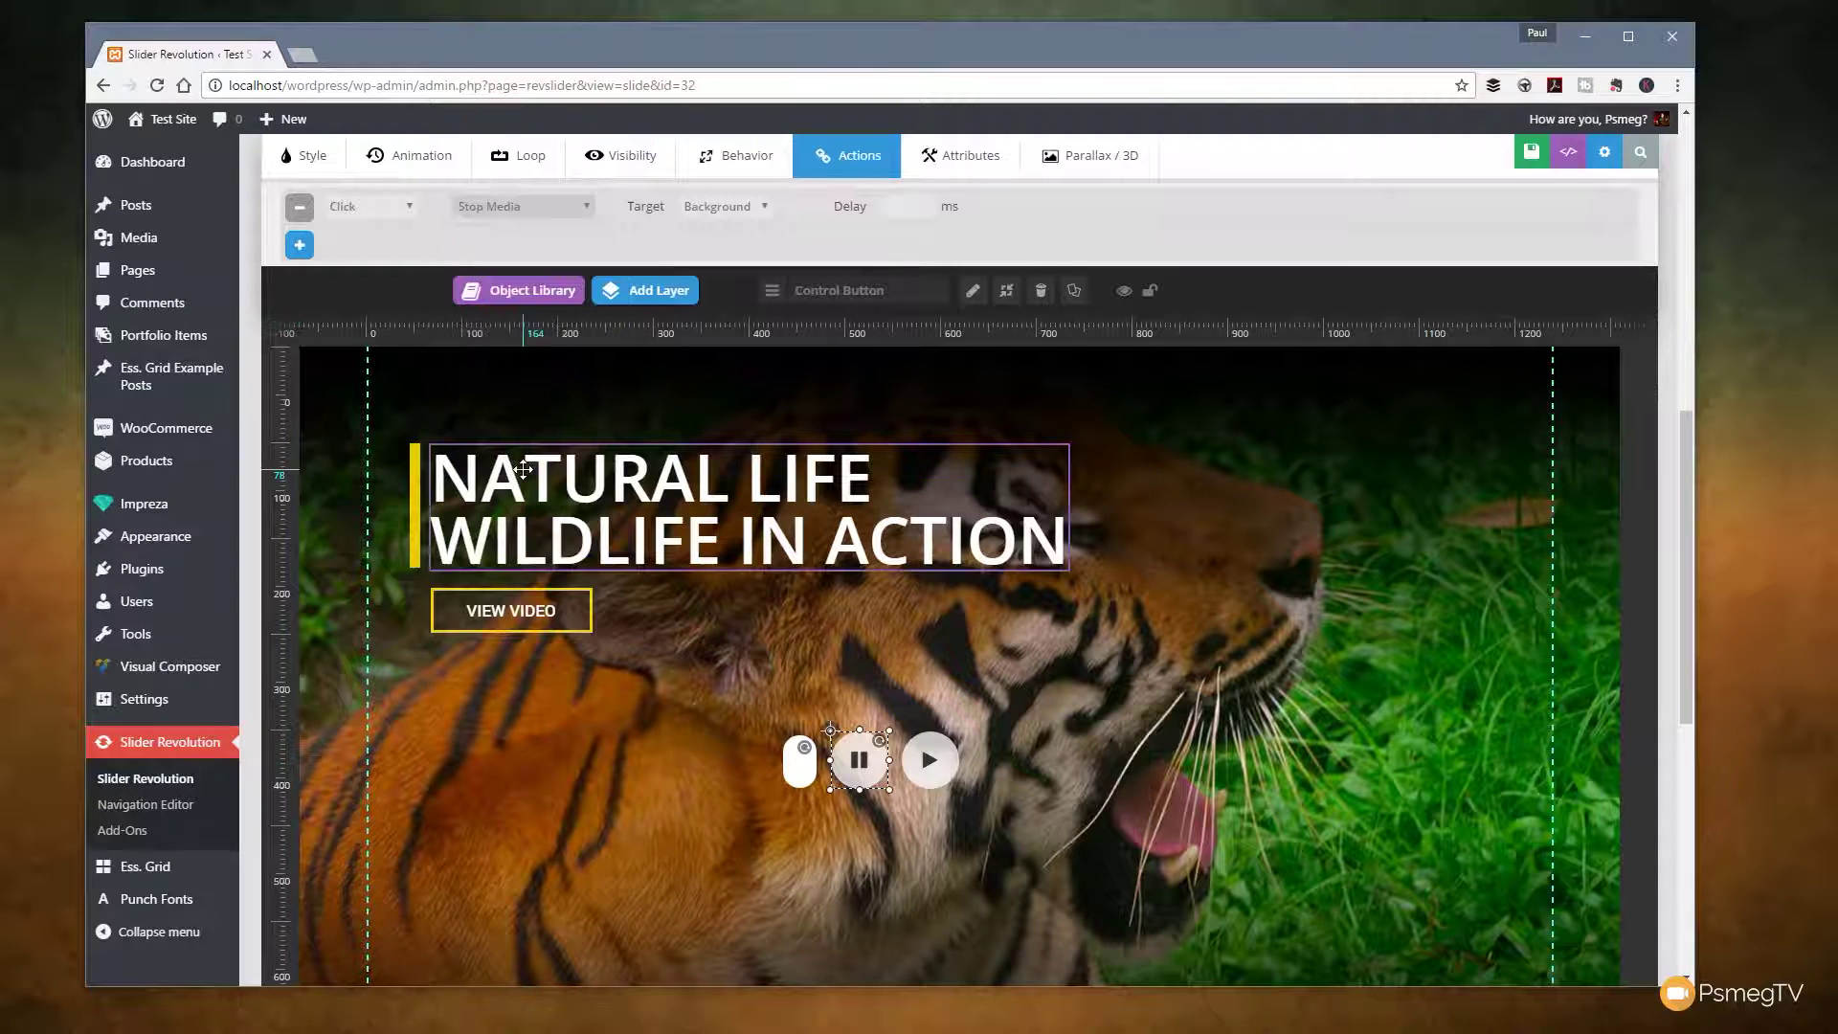
click(731, 209)
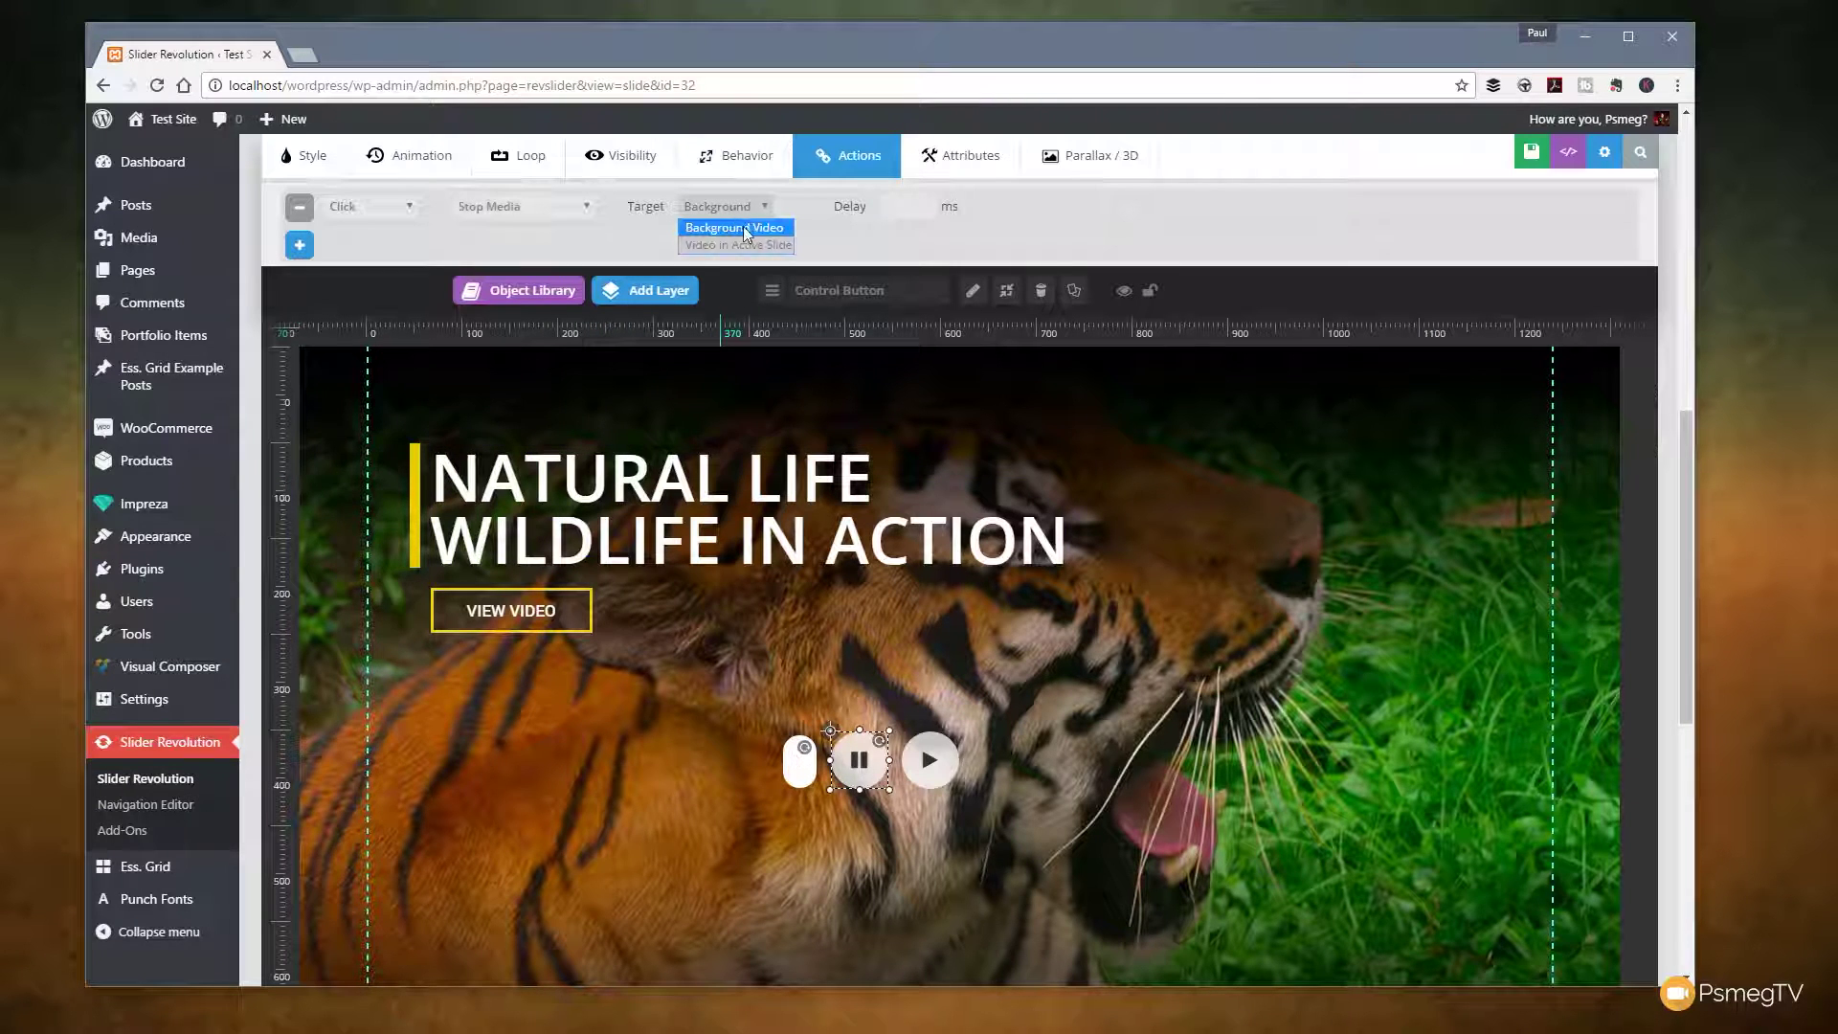
click(736, 230)
Give the play button a click action of Start Media for the background video and save the slide.
click(930, 764)
click(300, 207)
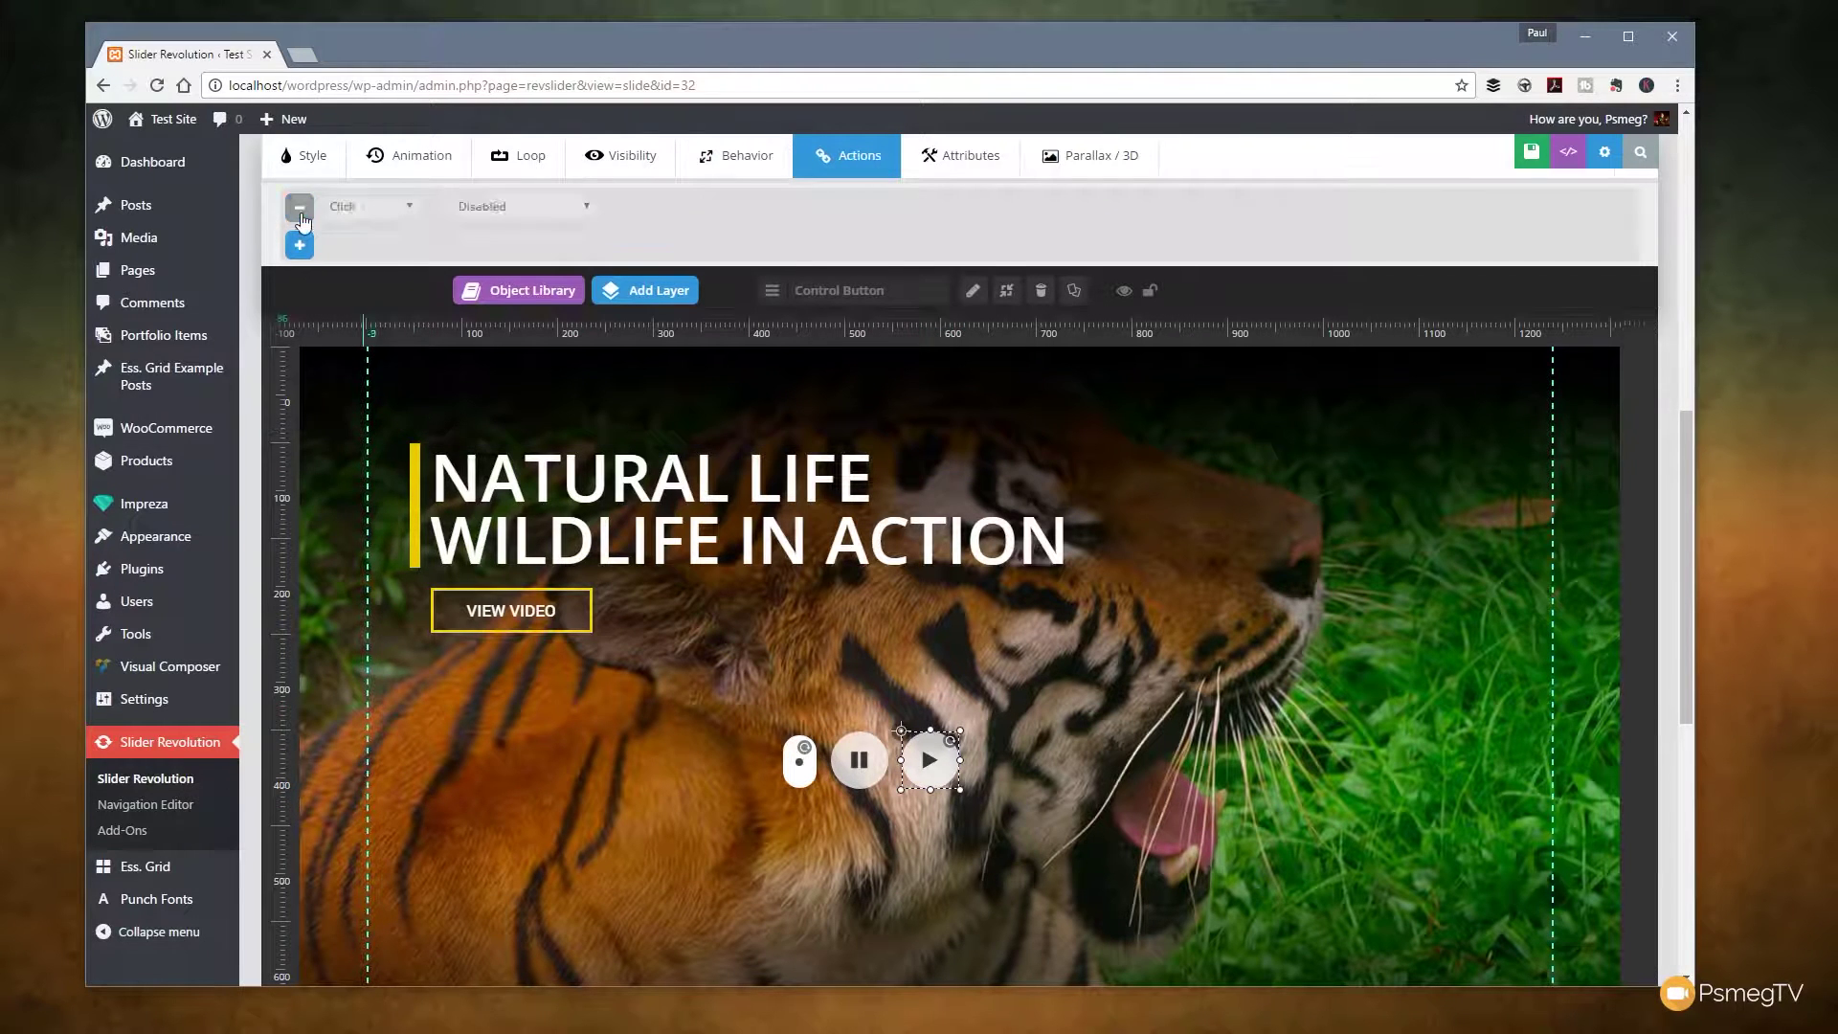
click(503, 209)
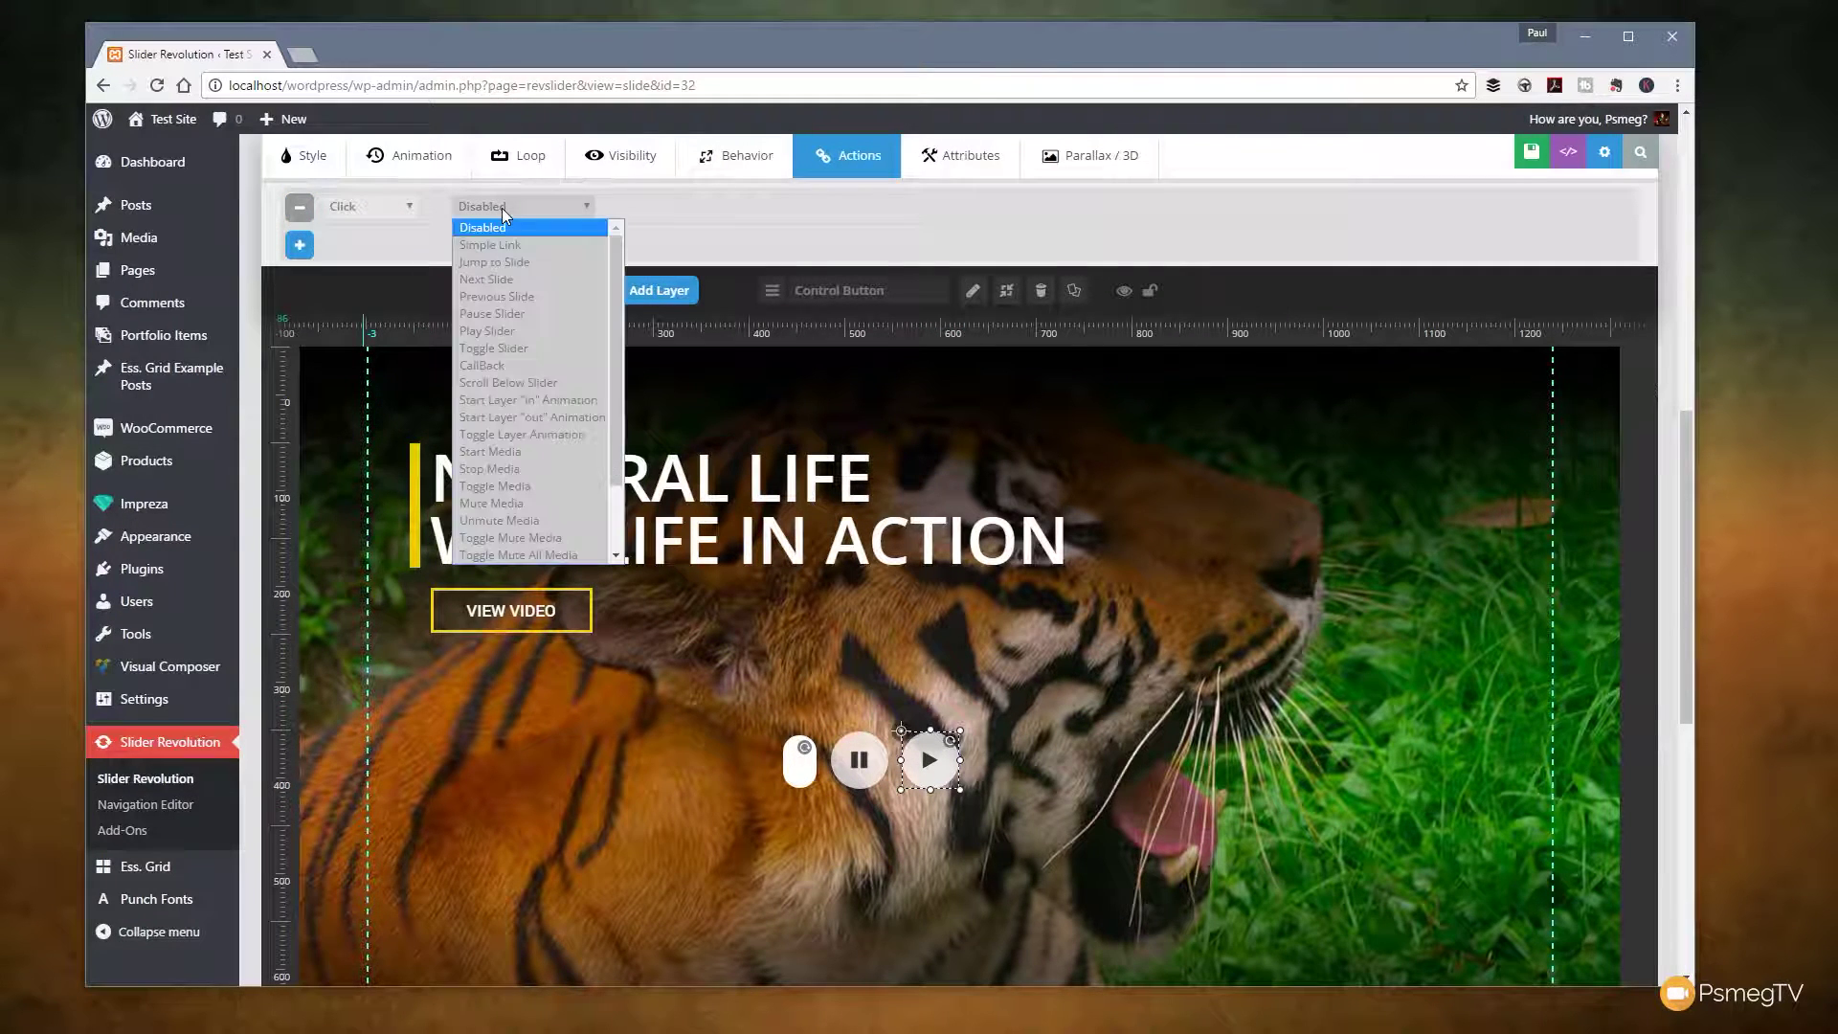
click(505, 451)
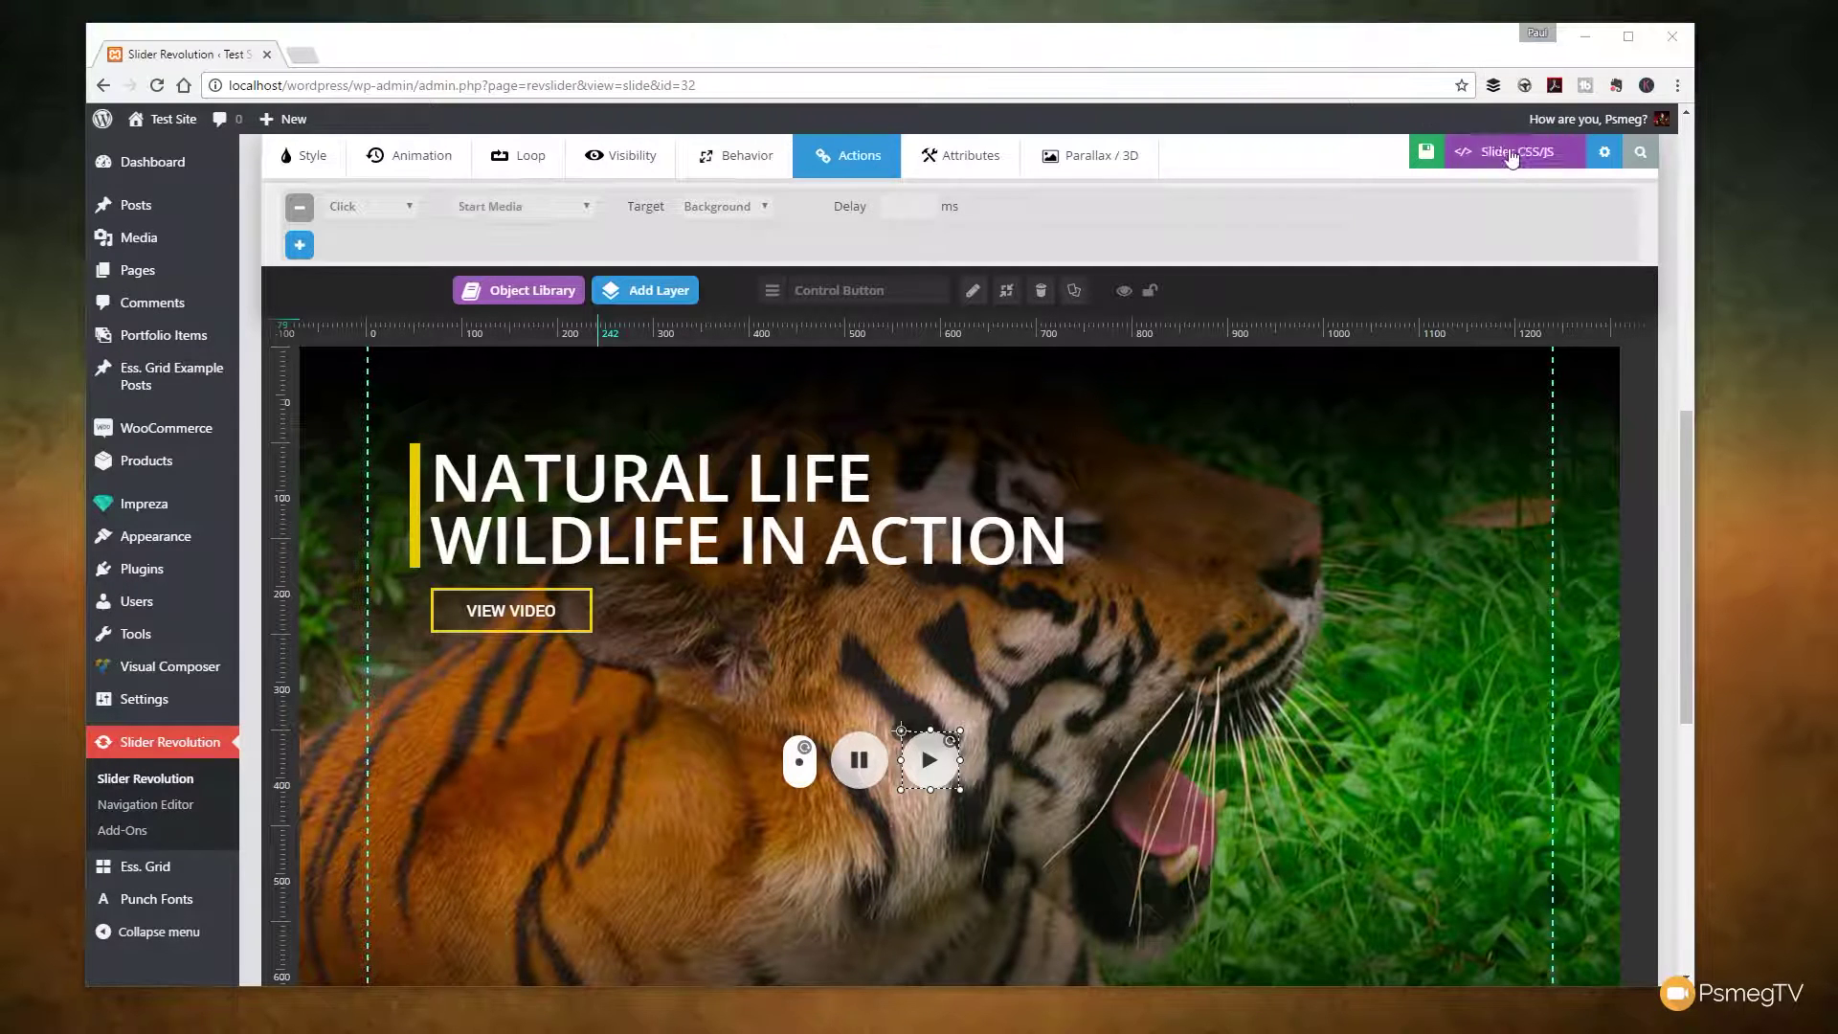
click(1434, 163)
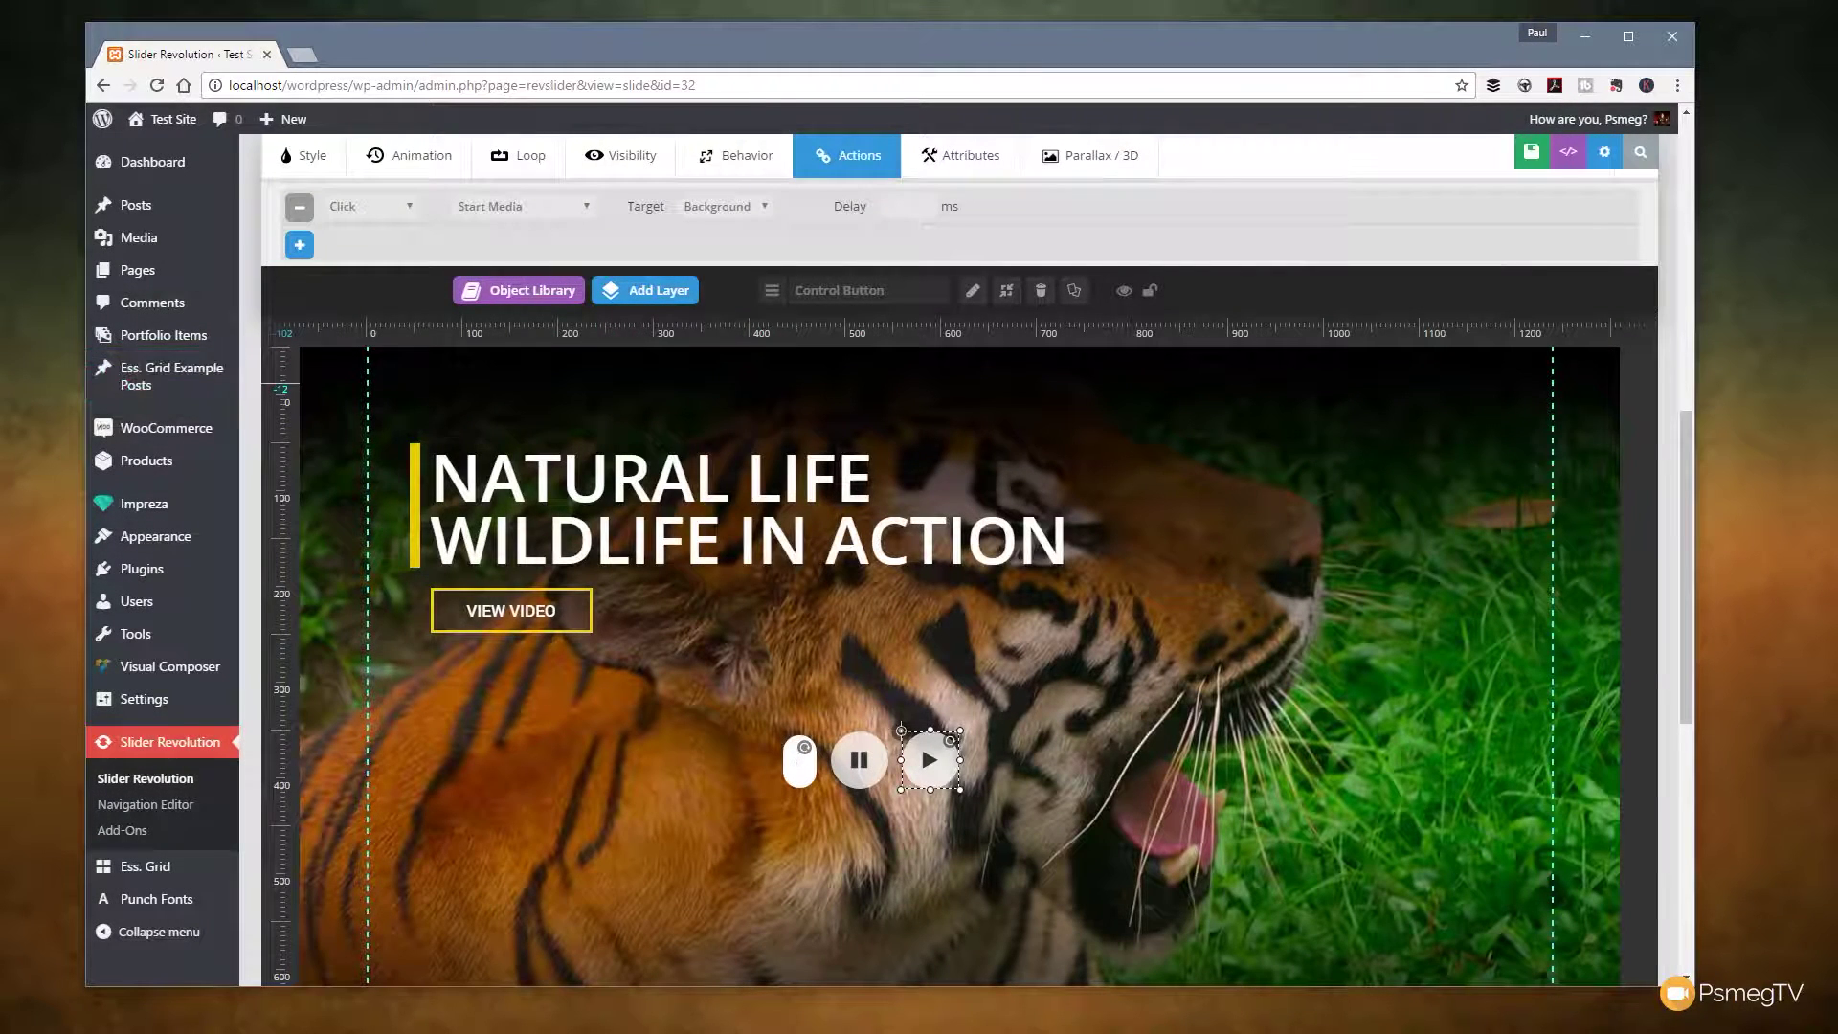
key(ctrl+t)
text(http://localhost/wordpress/wildlife/)
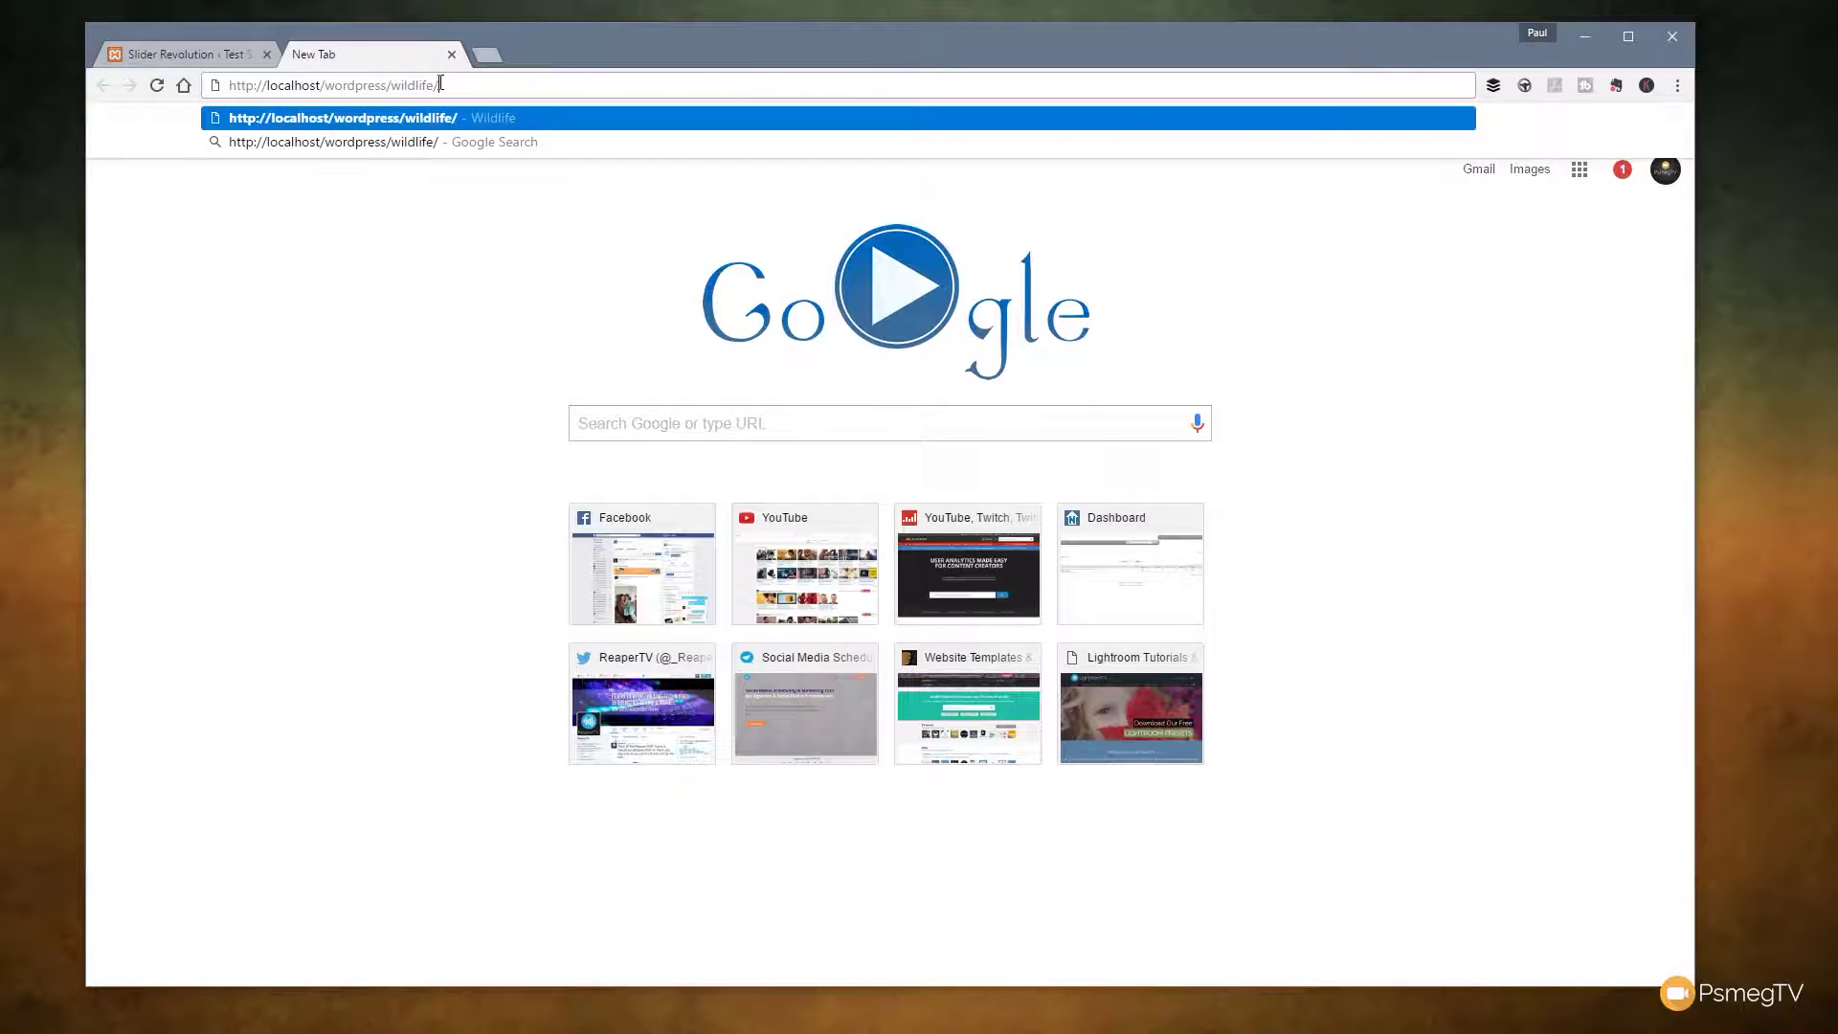
key(Return)
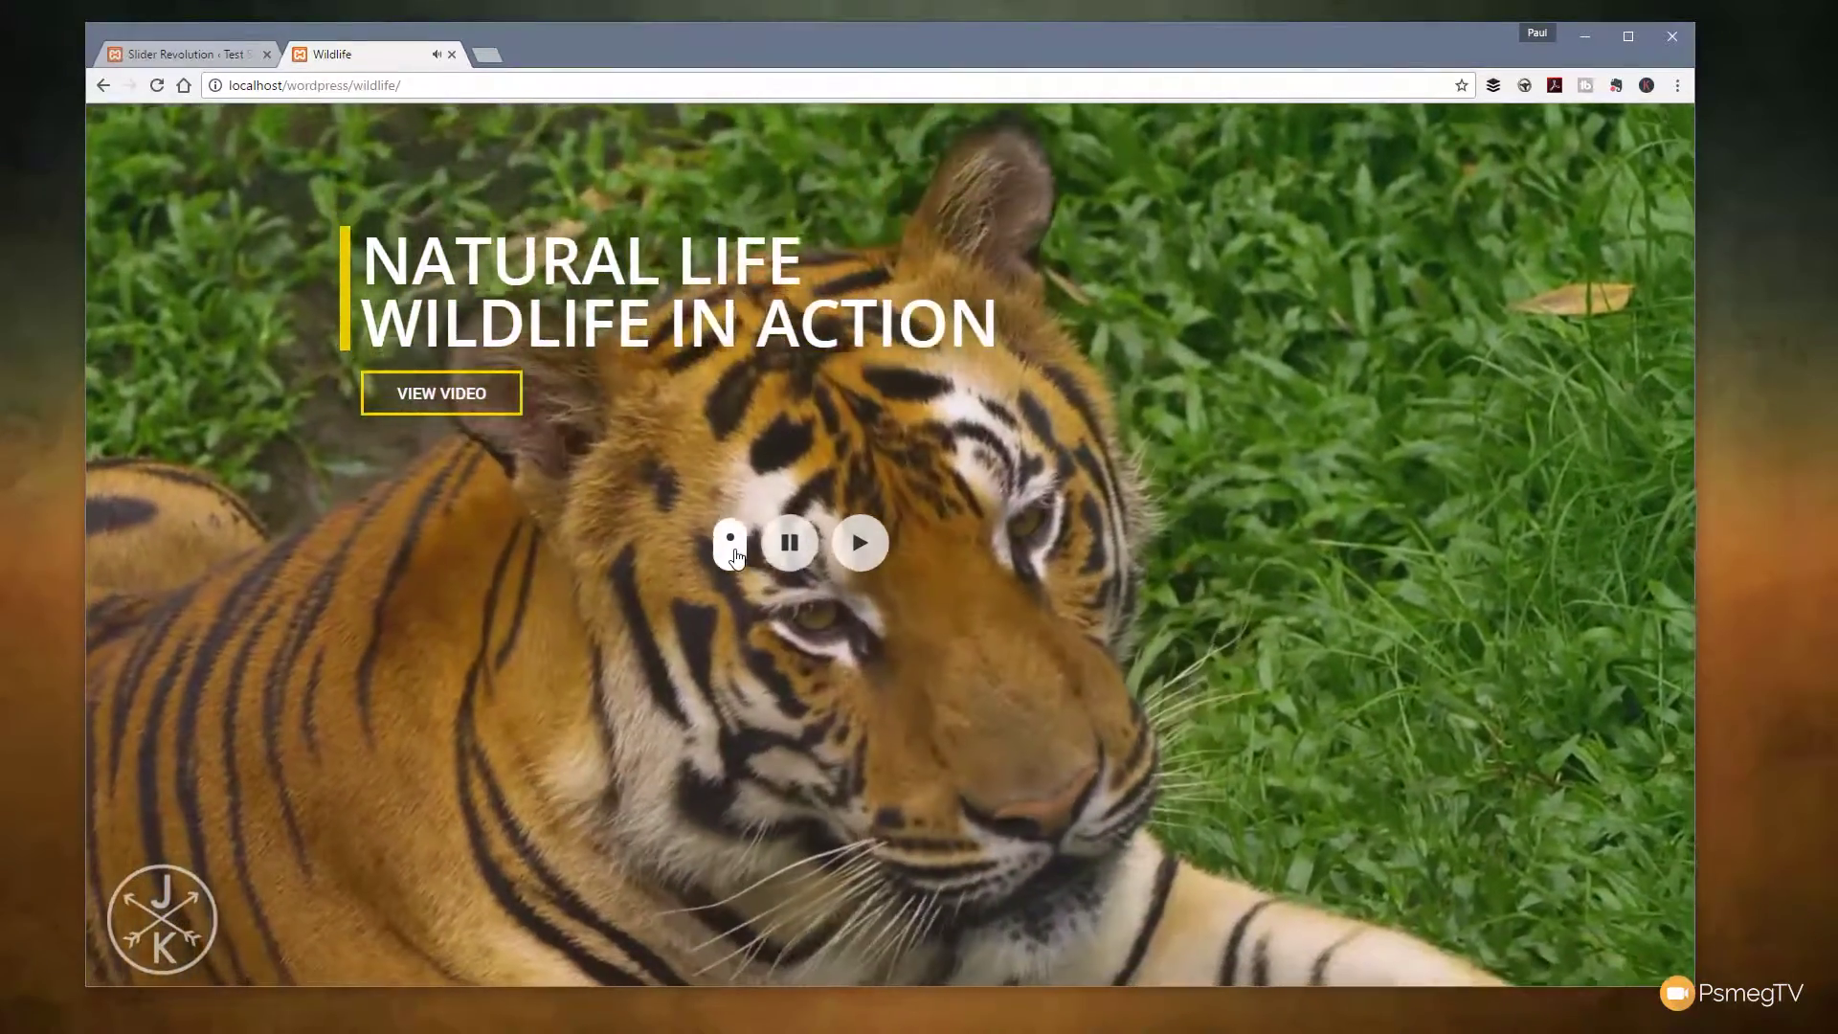
click(732, 550)
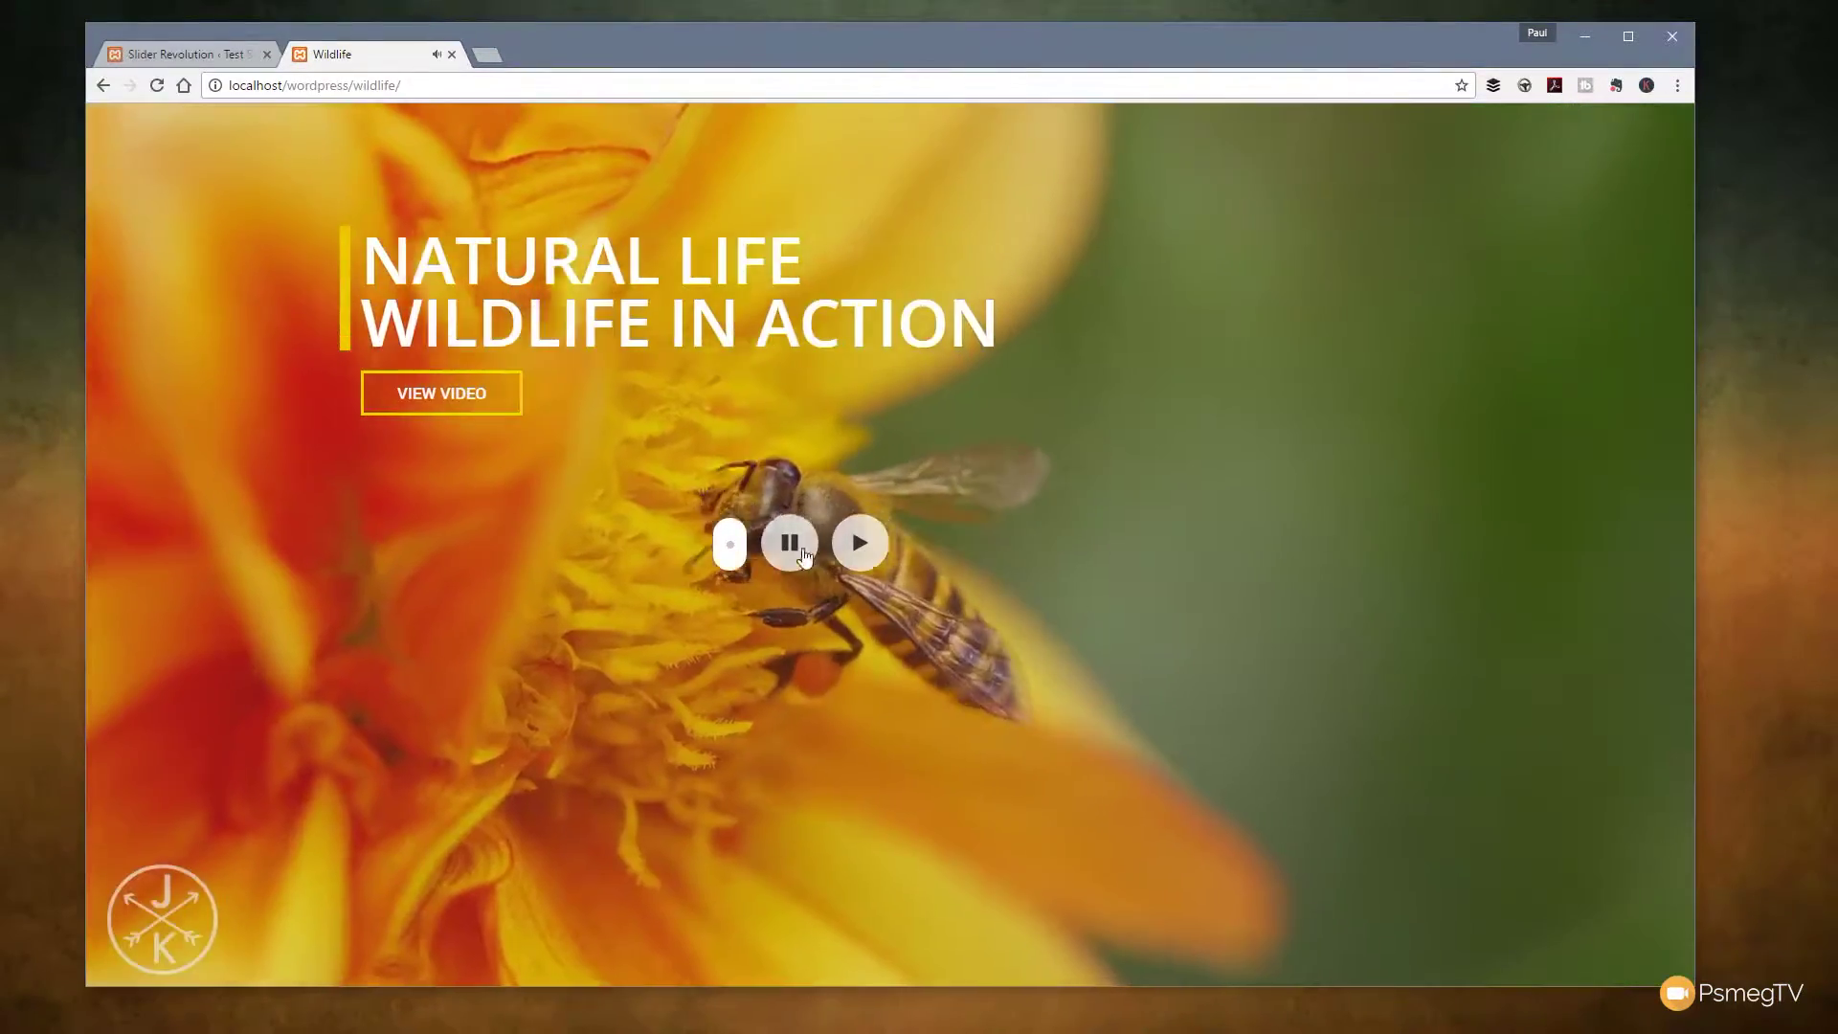
click(802, 552)
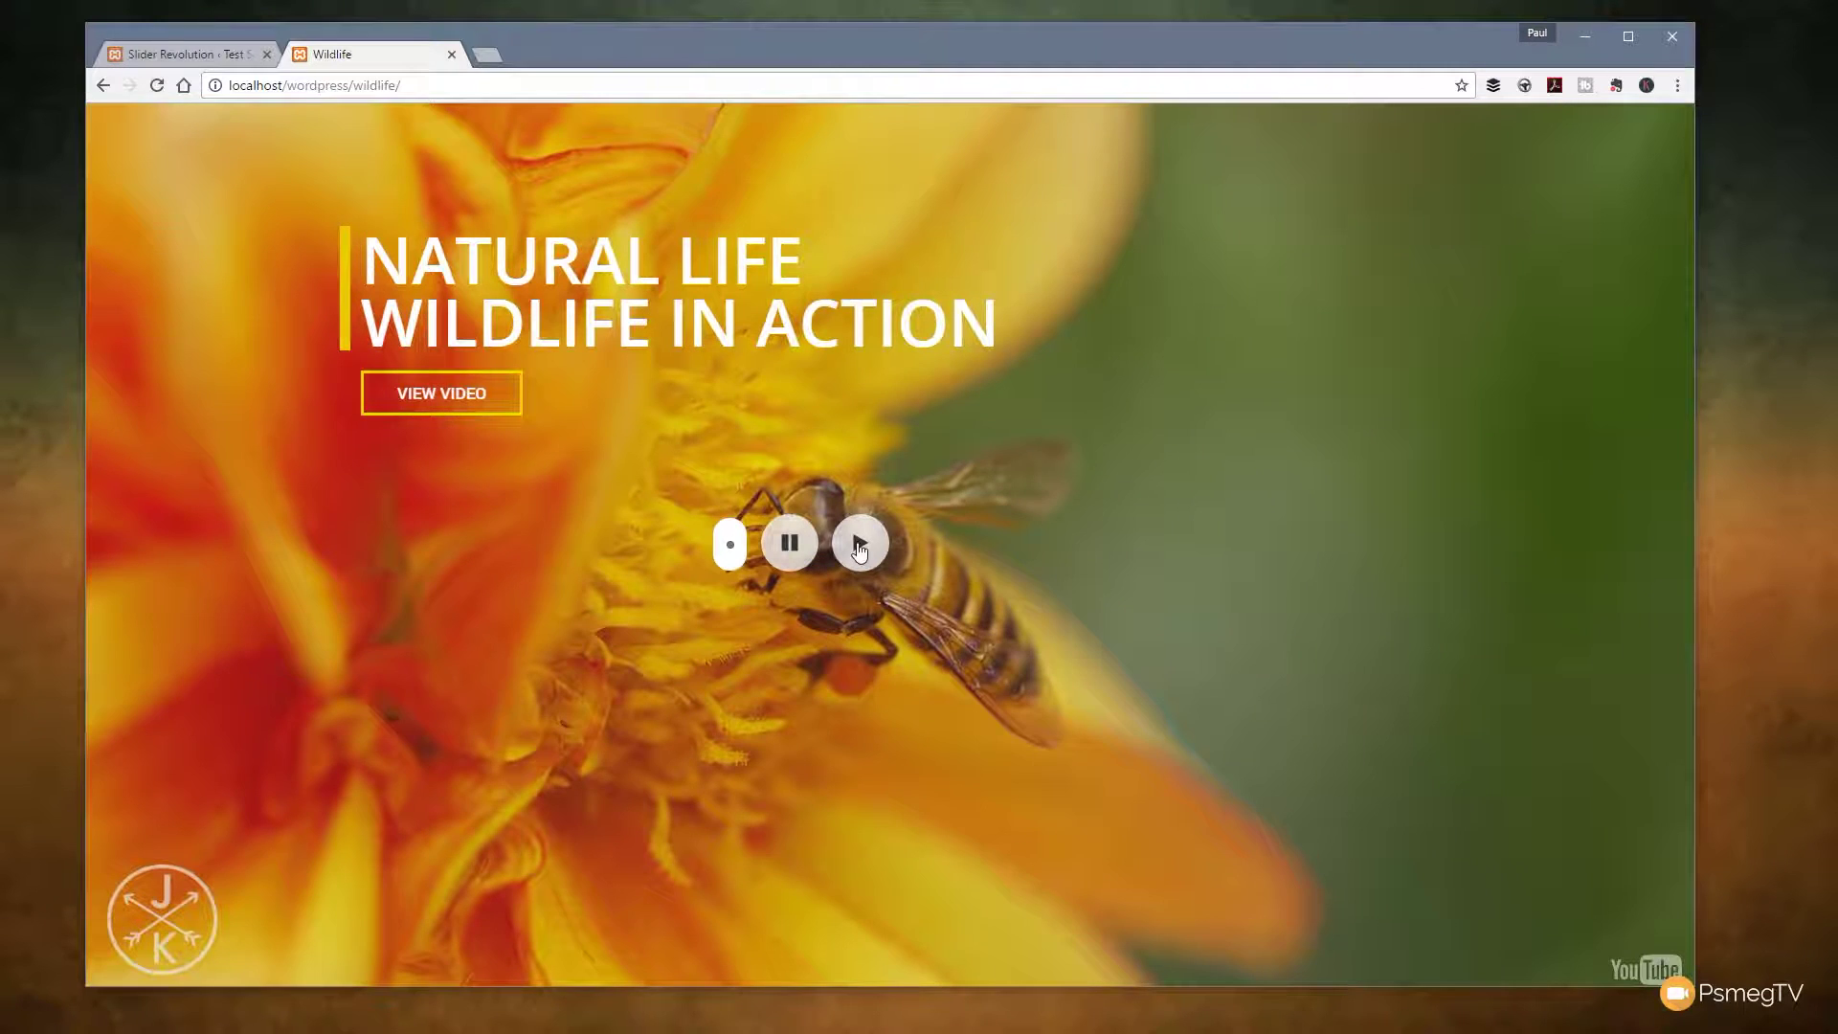
click(860, 546)
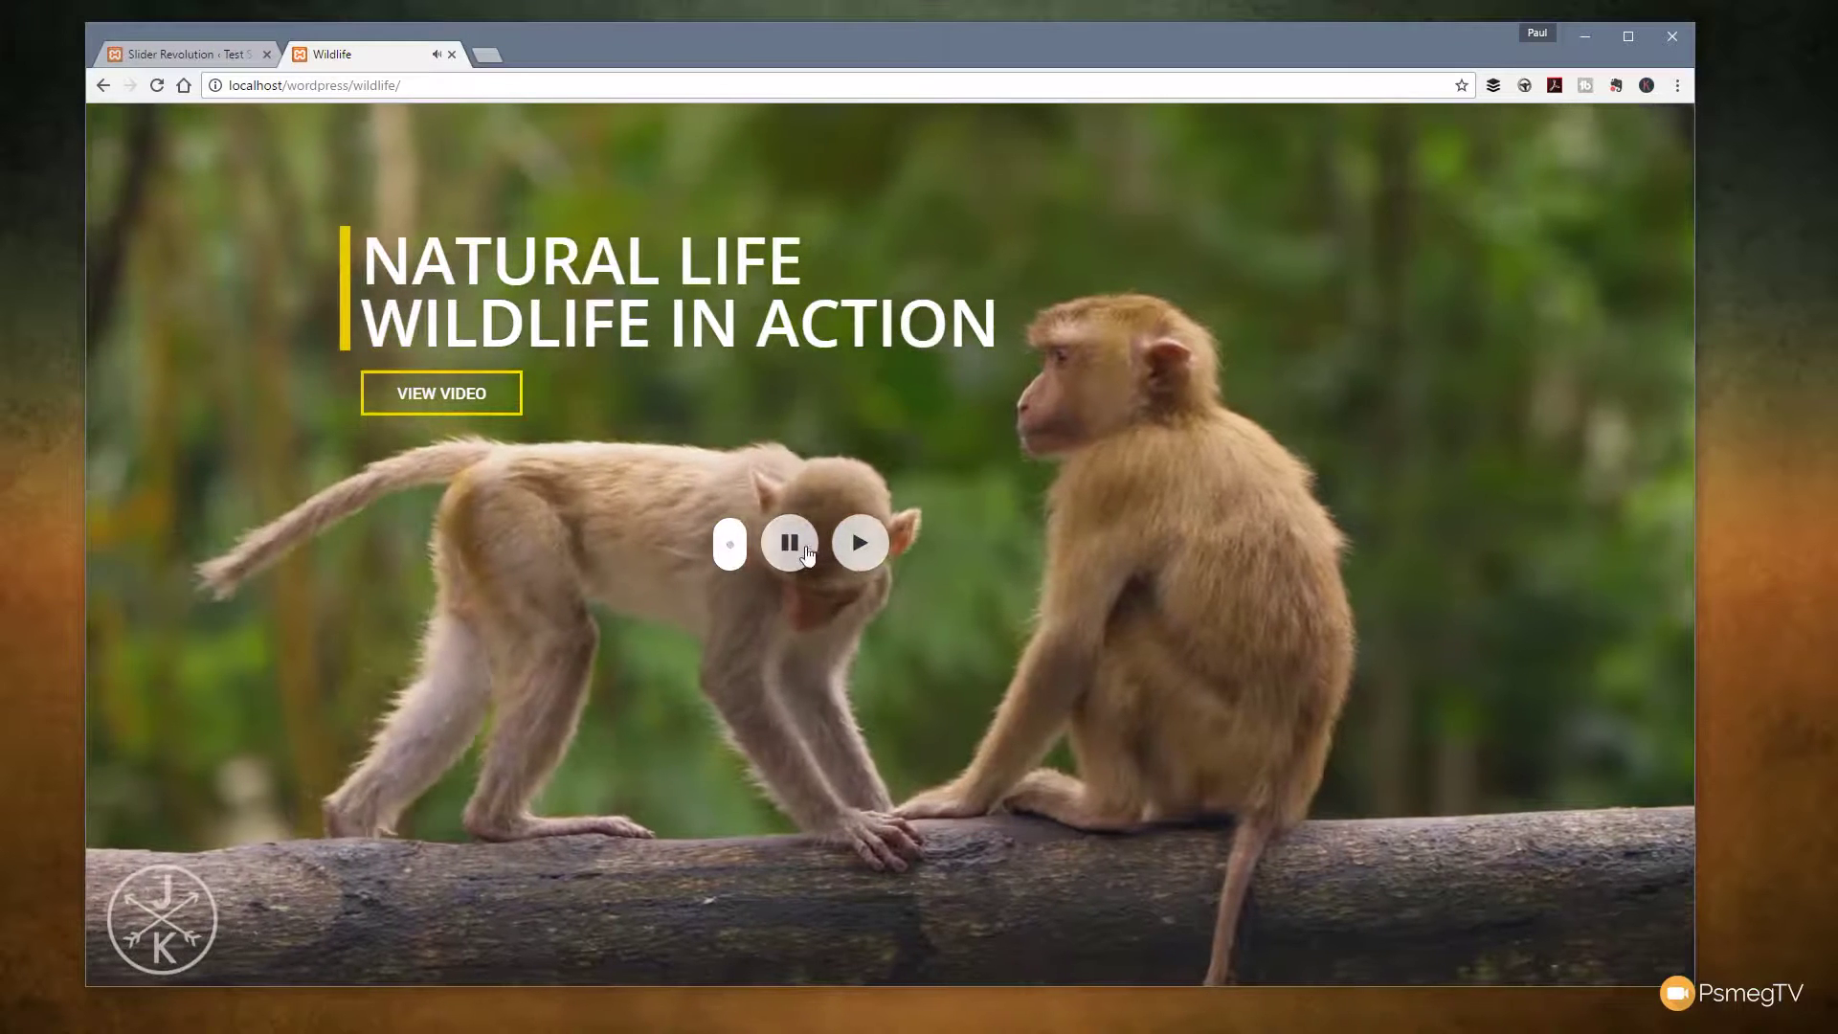
click(802, 553)
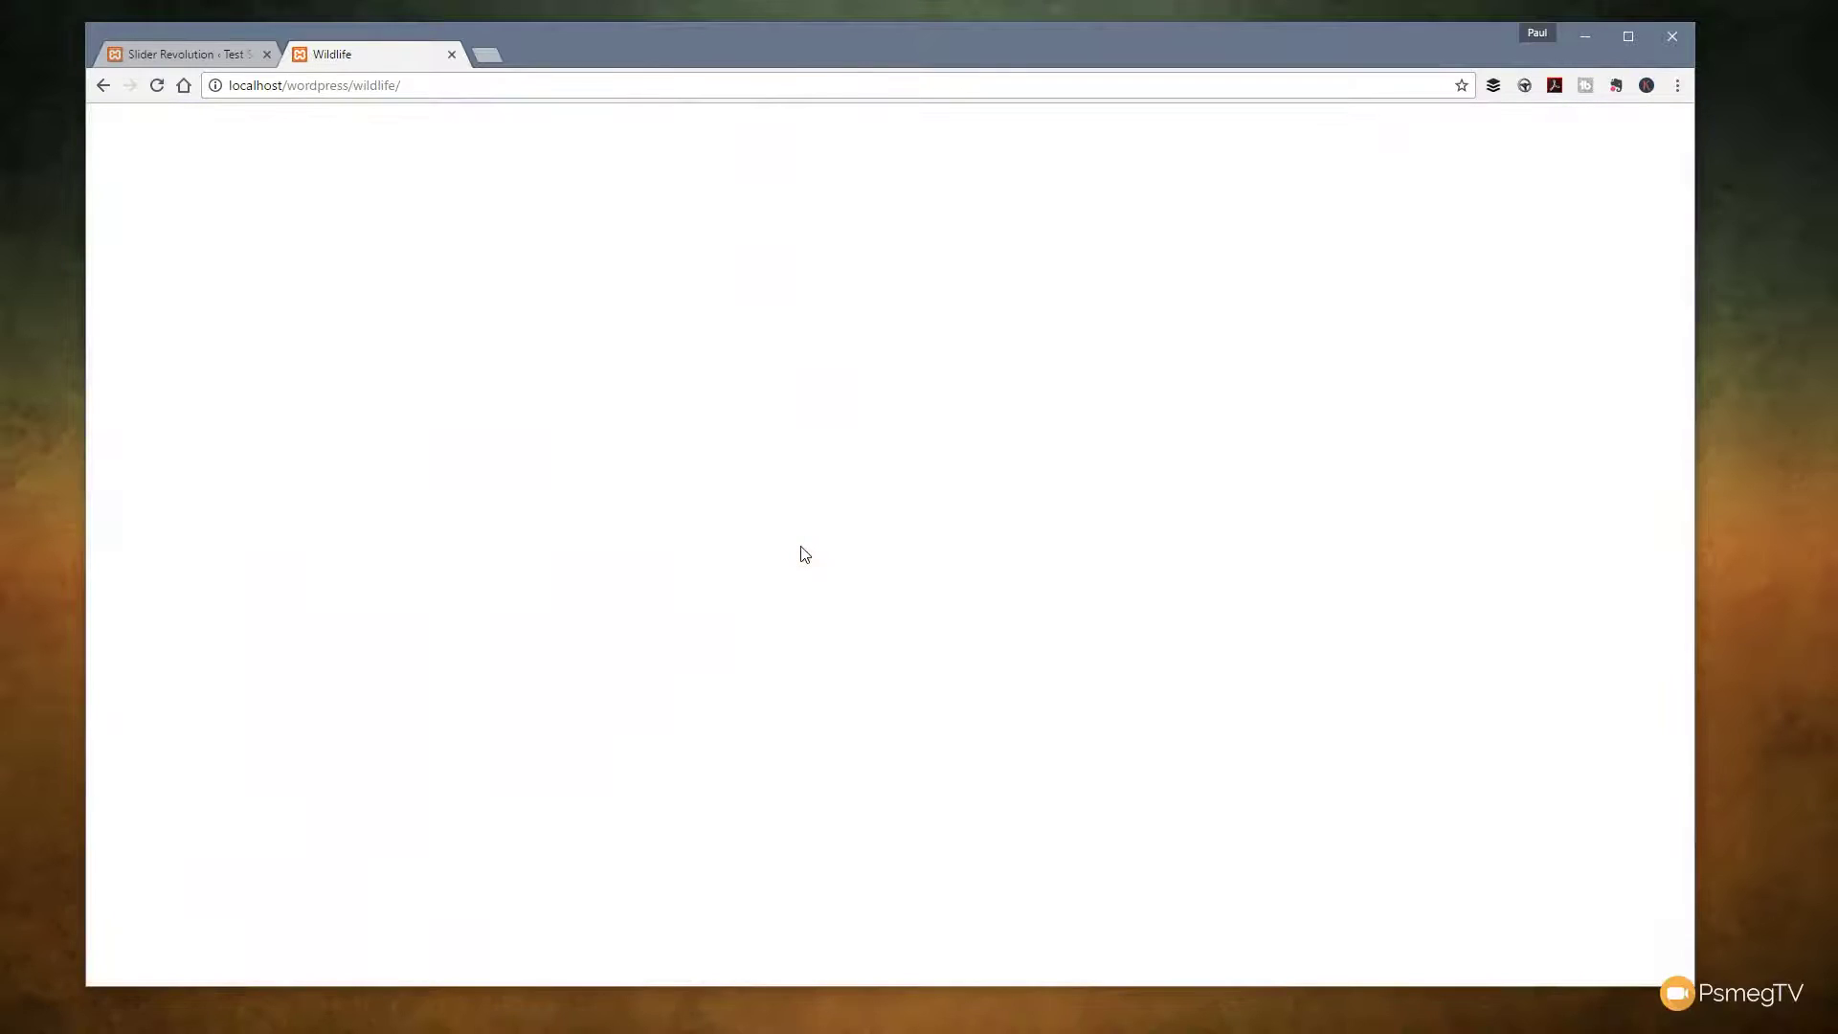
key(ctrl+w)
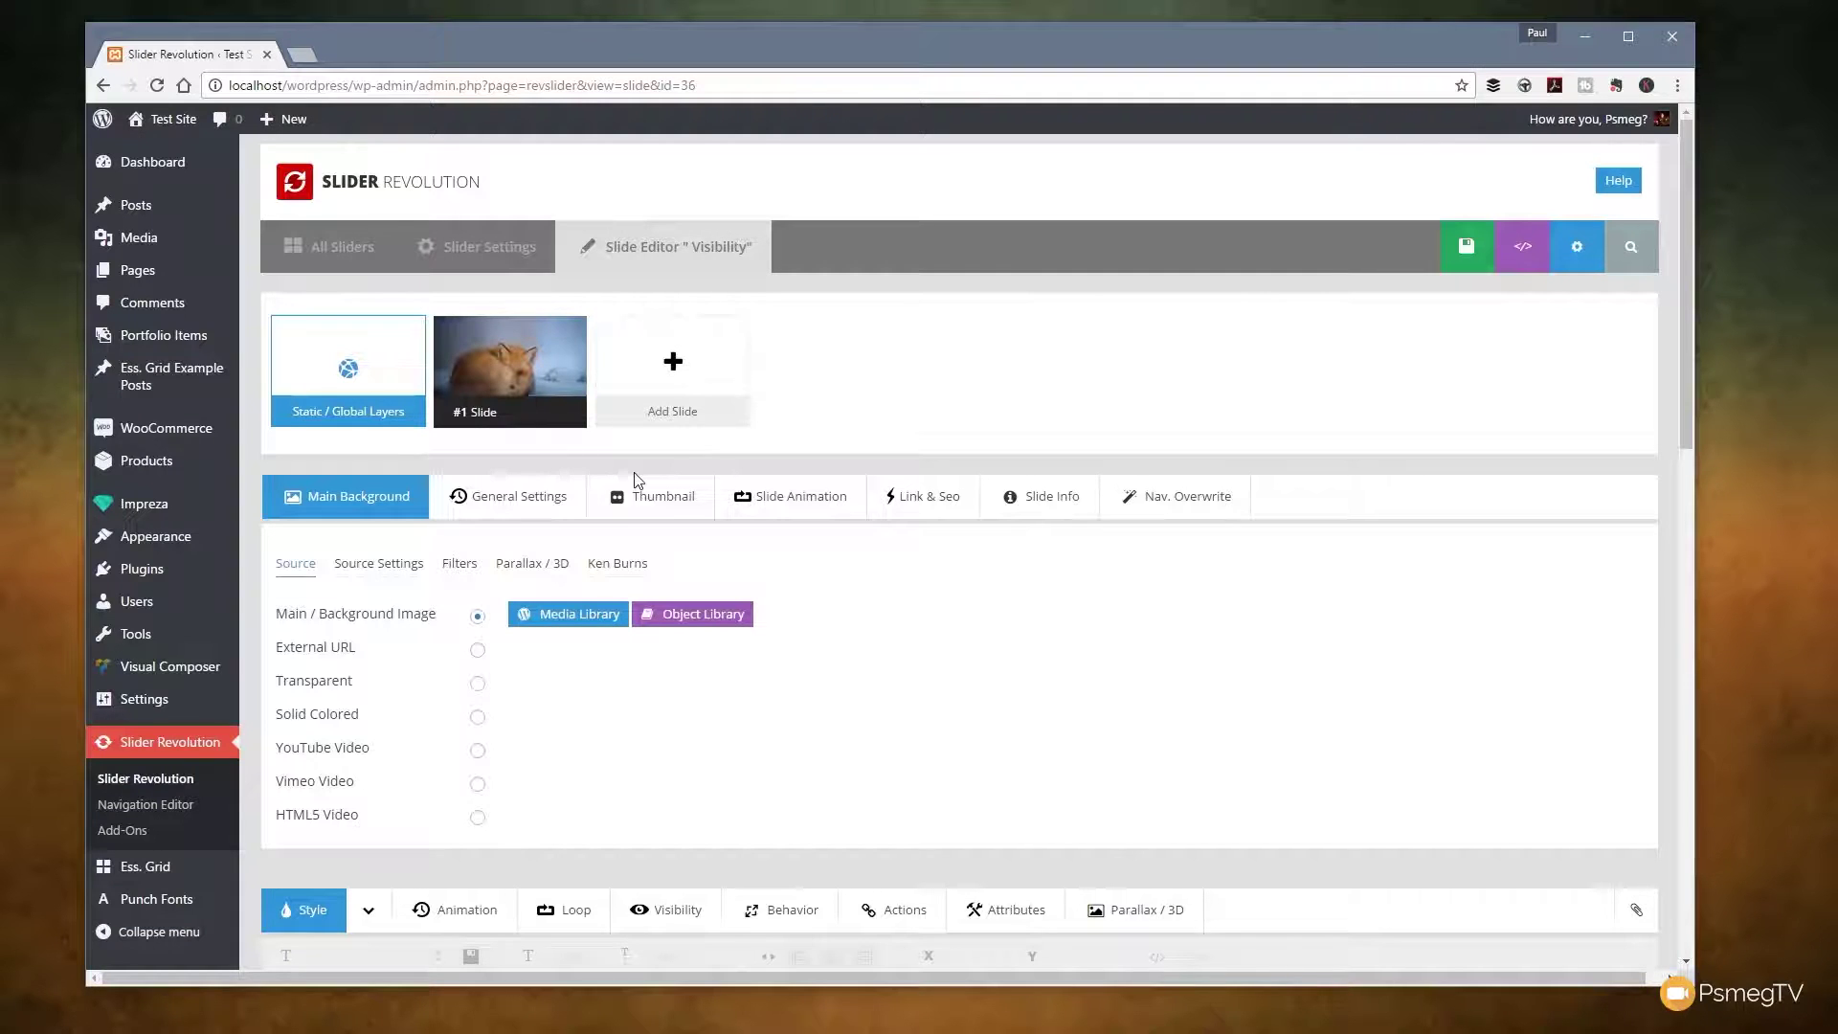
Look over the Visibility slider's fox slide, save it and open the slider's settings.
scroll(869, 725, down, 1)
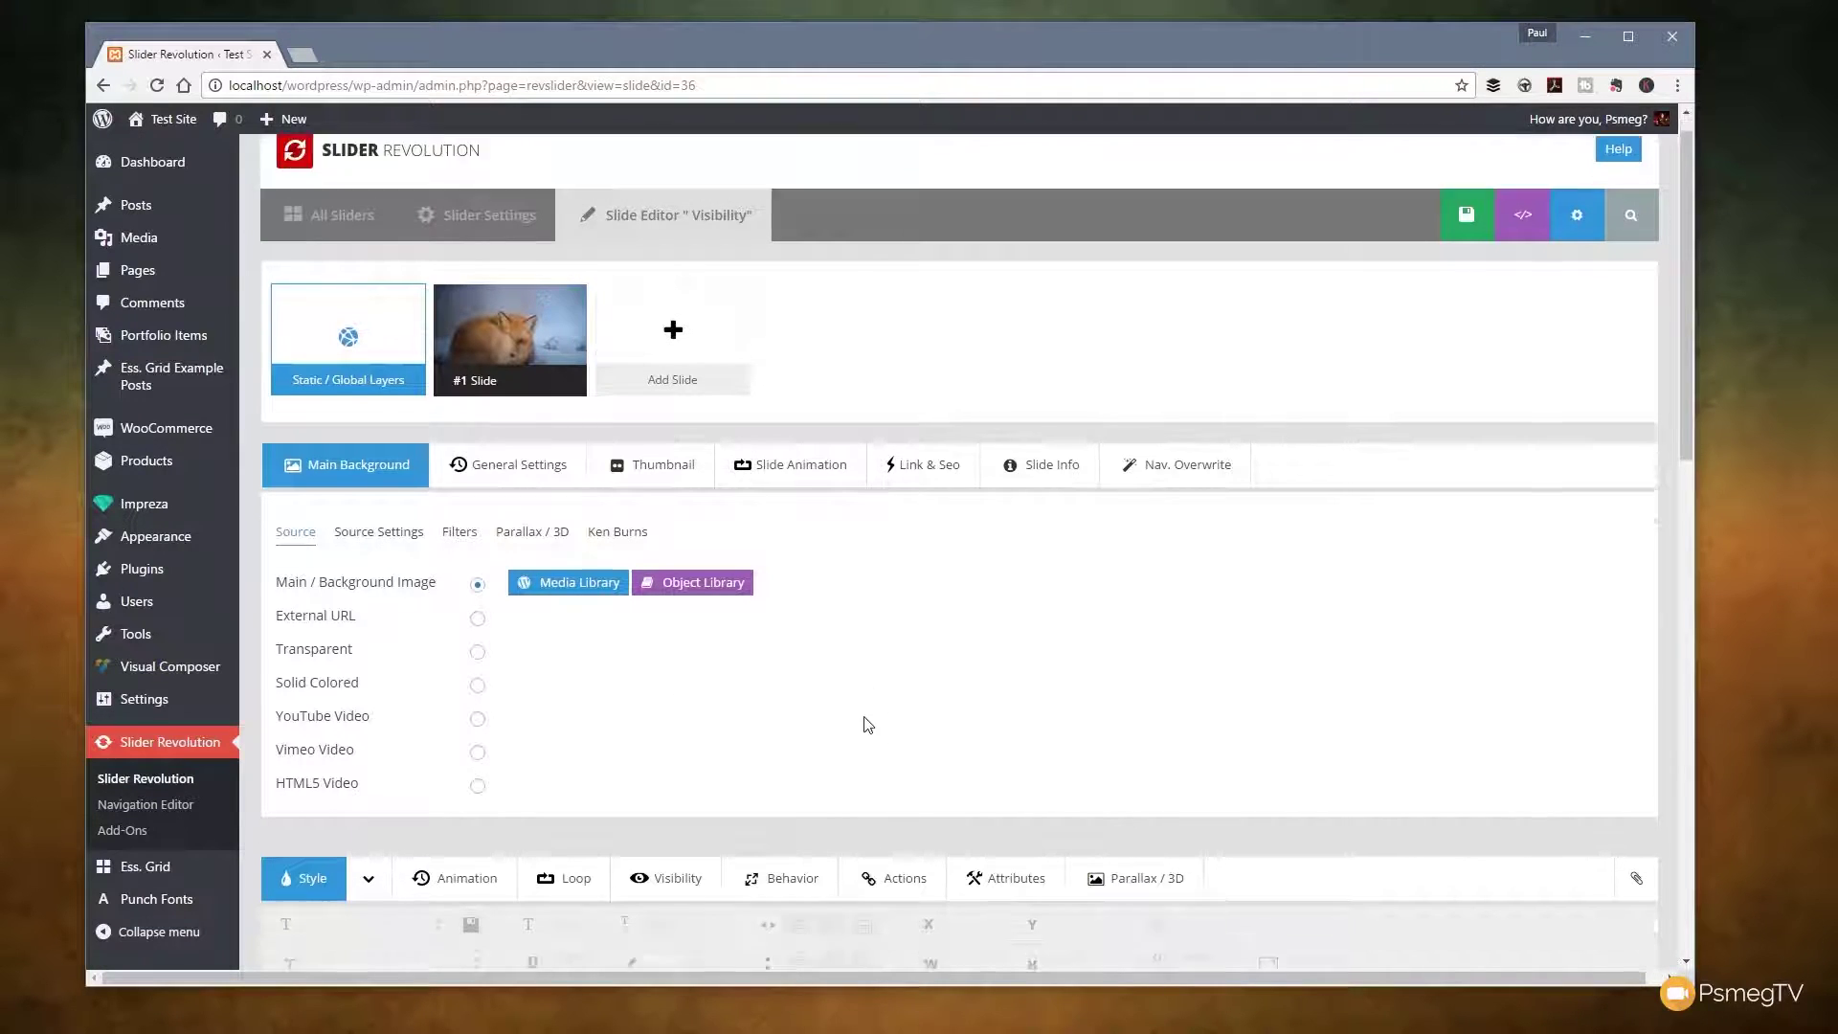
scroll(869, 725, down, 5)
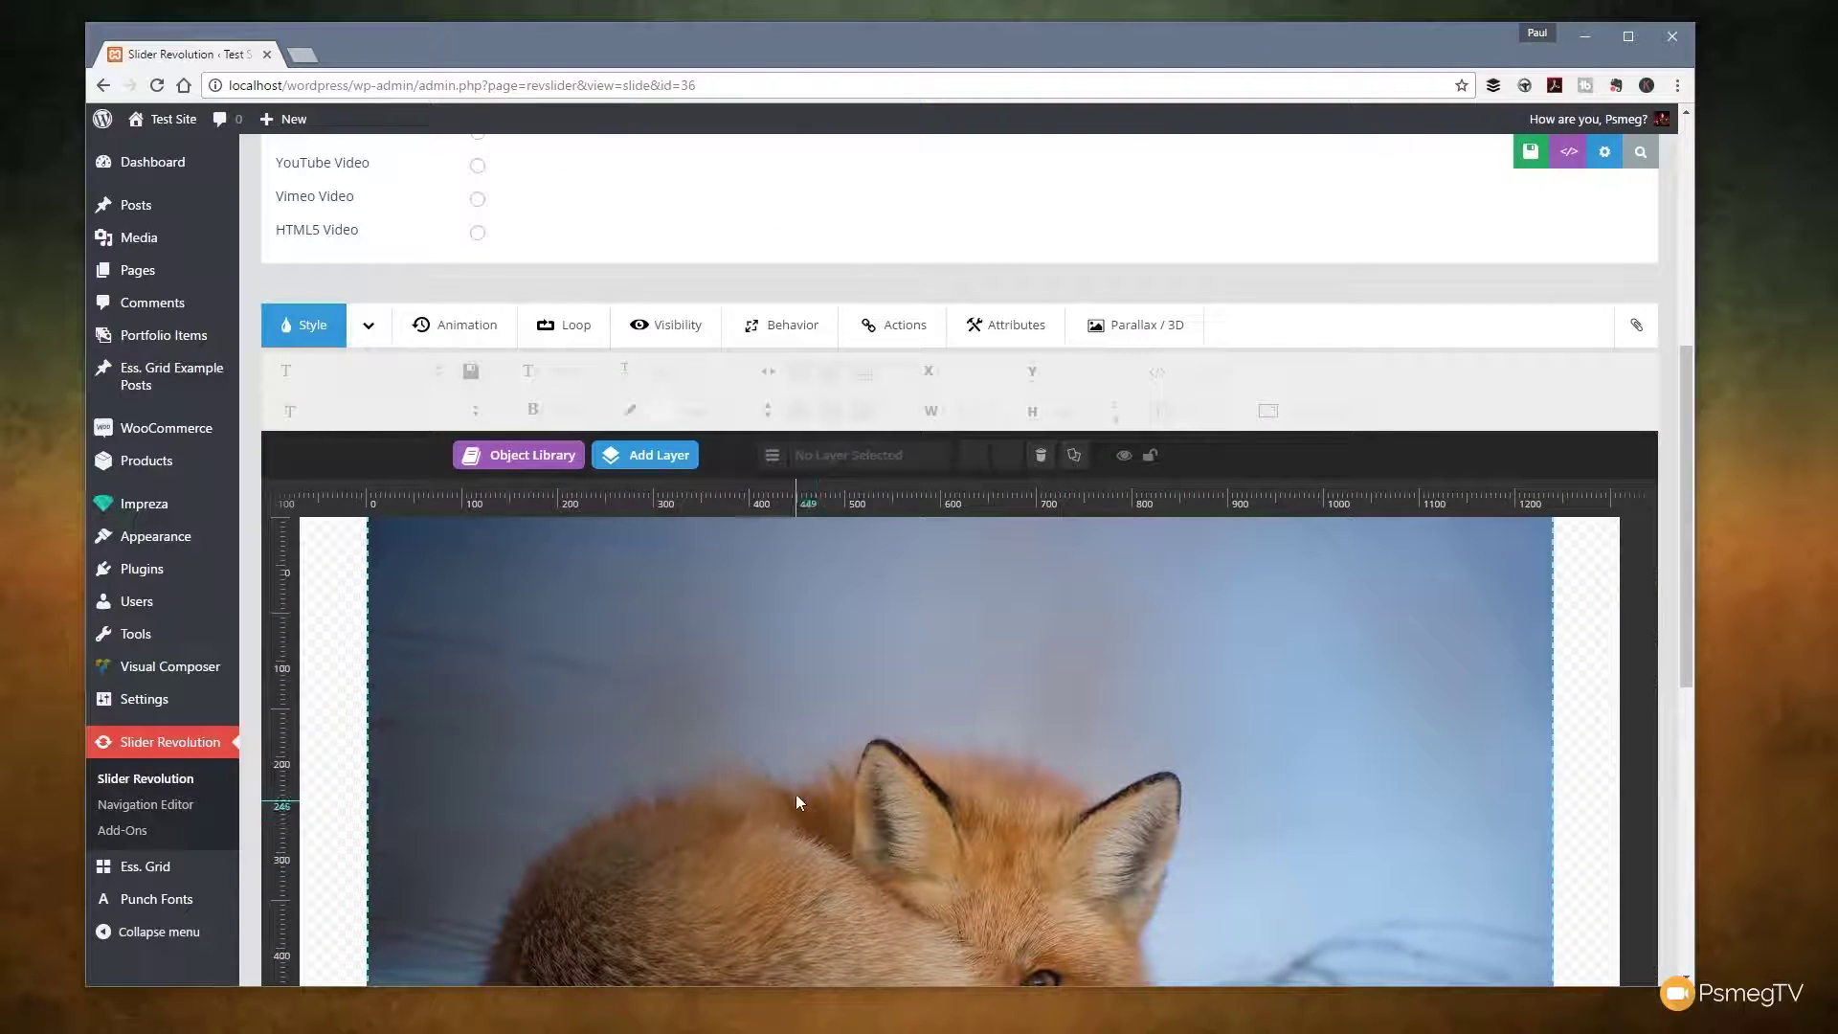
scroll(784, 795, up, 6)
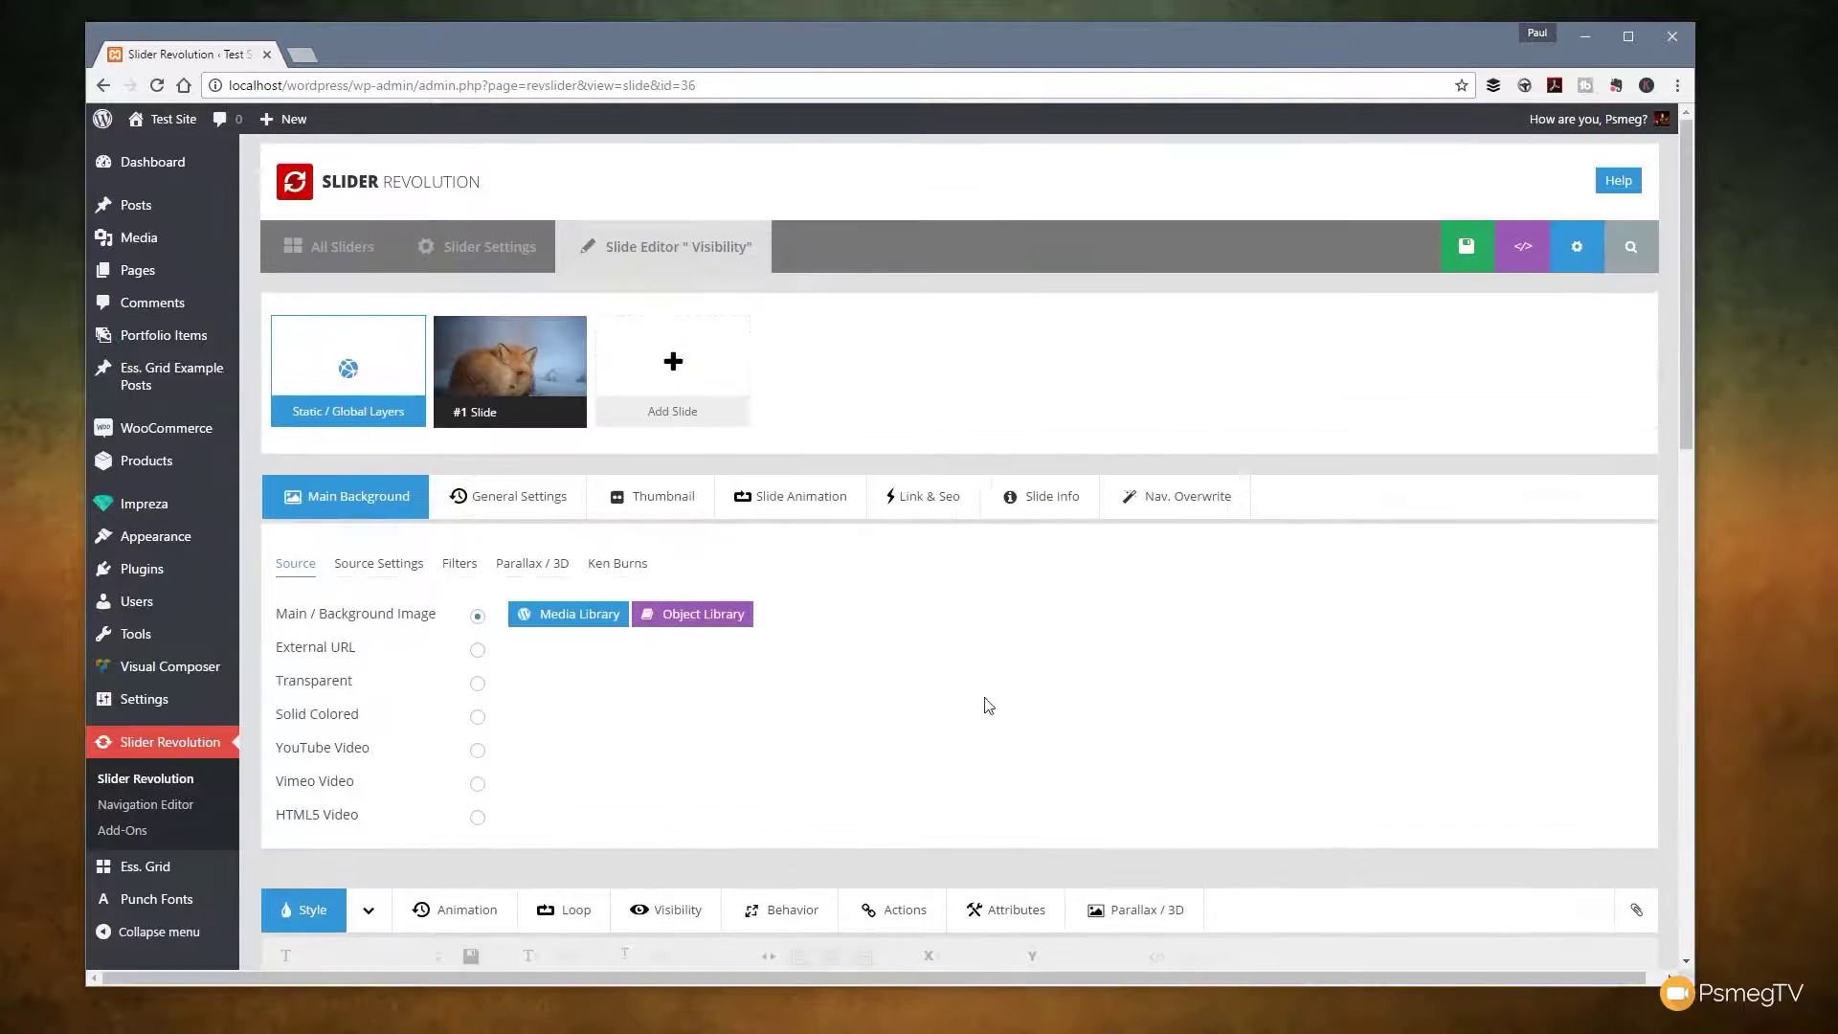
click(1466, 246)
click(491, 247)
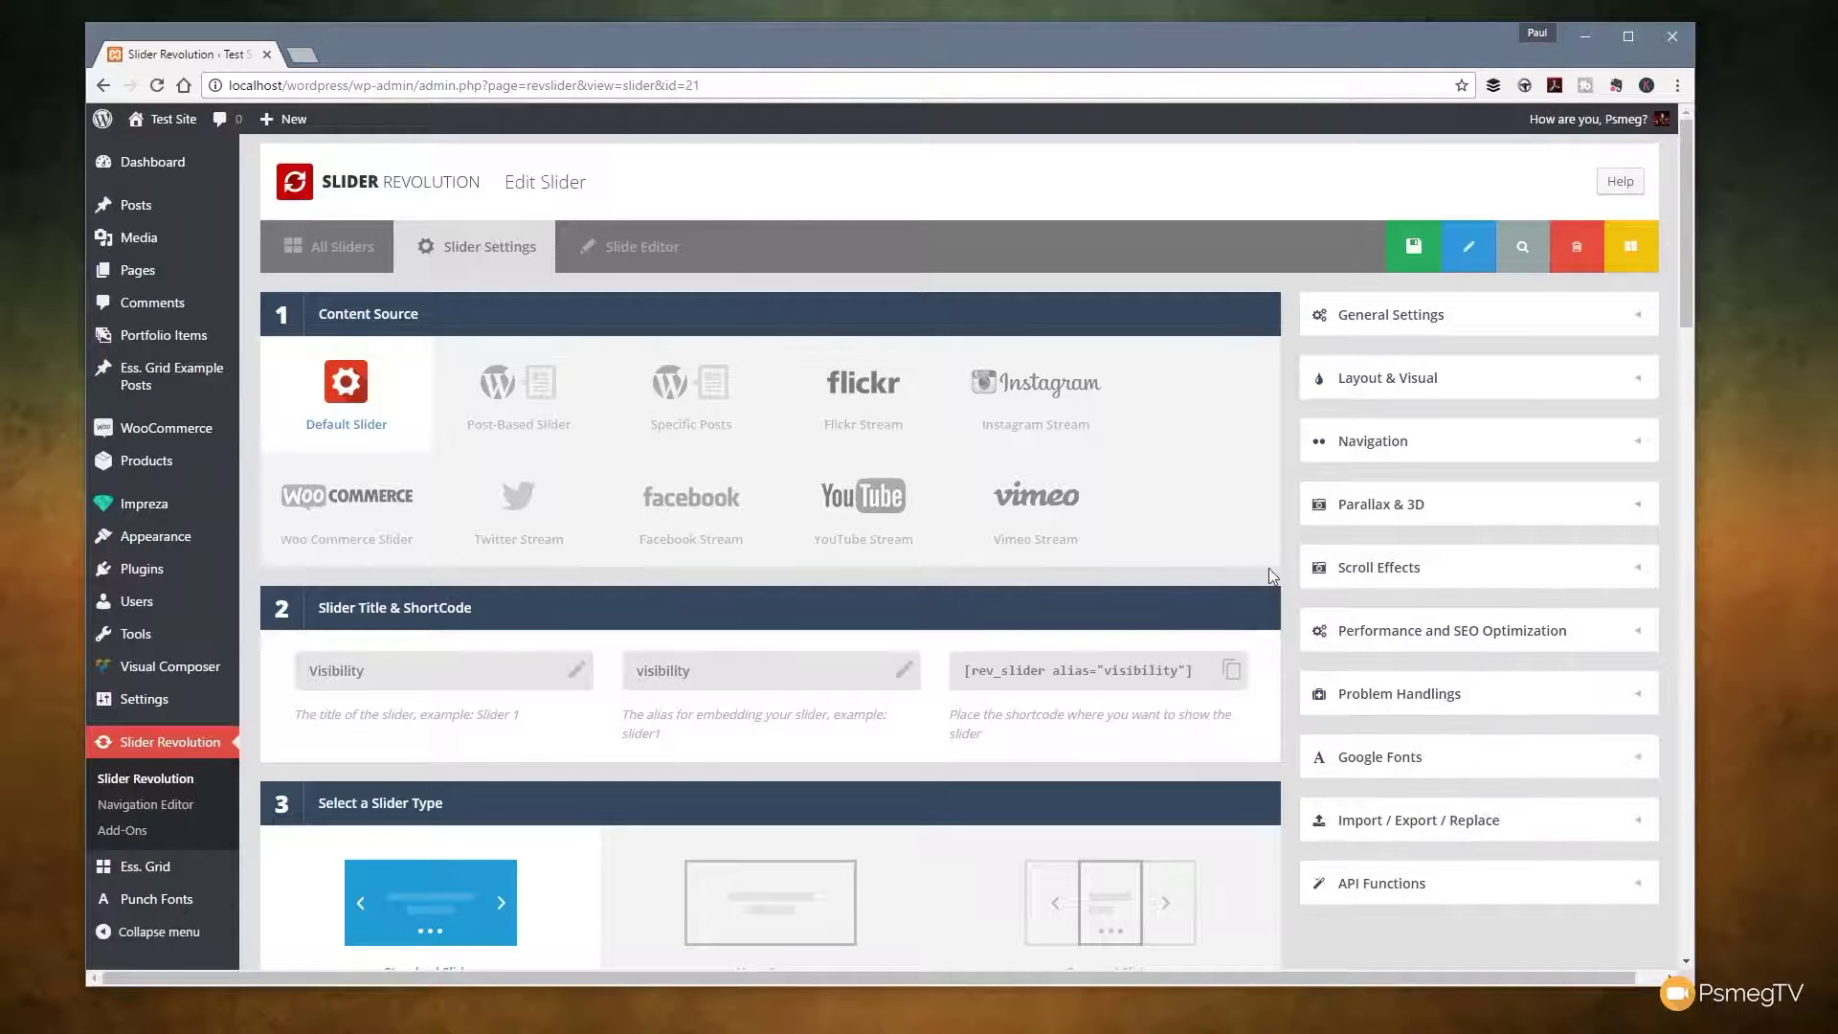
Turn on the Fade Effect and Grayscale Effect in the slider's scroll effects.
click(1405, 575)
scroll(1356, 593, down, 3)
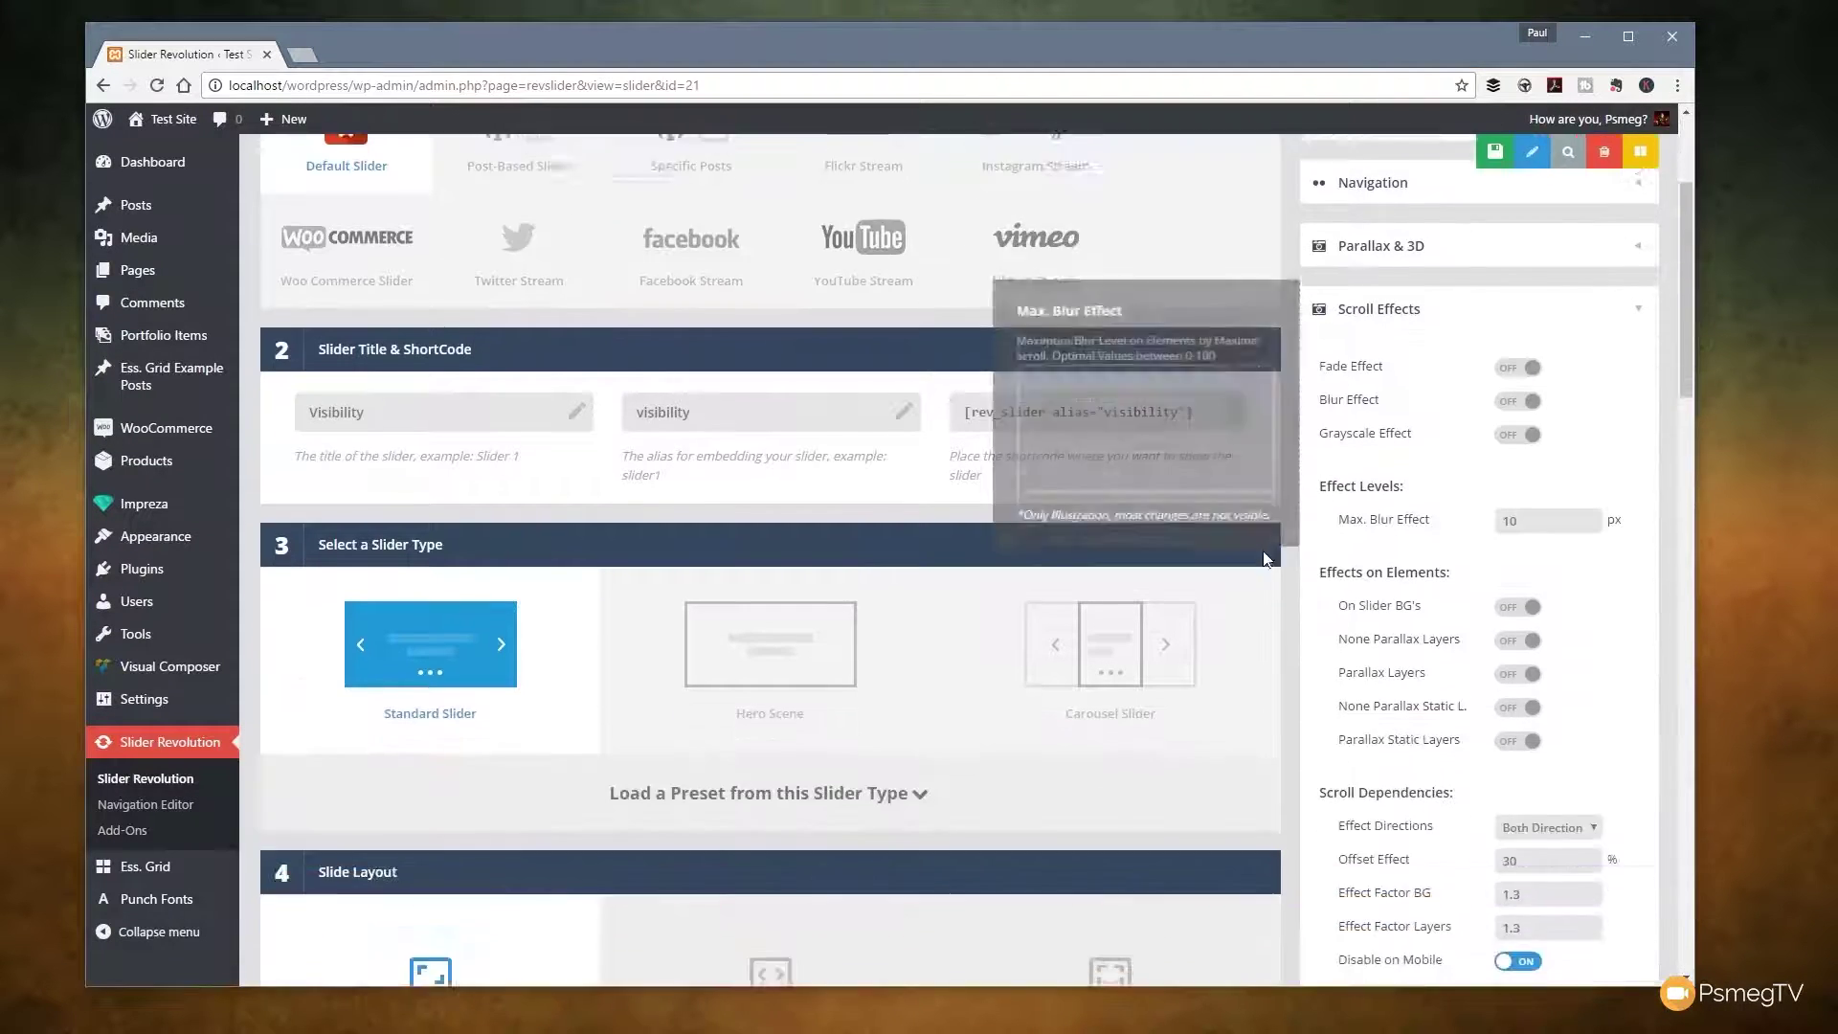
mouse_move(1361, 709)
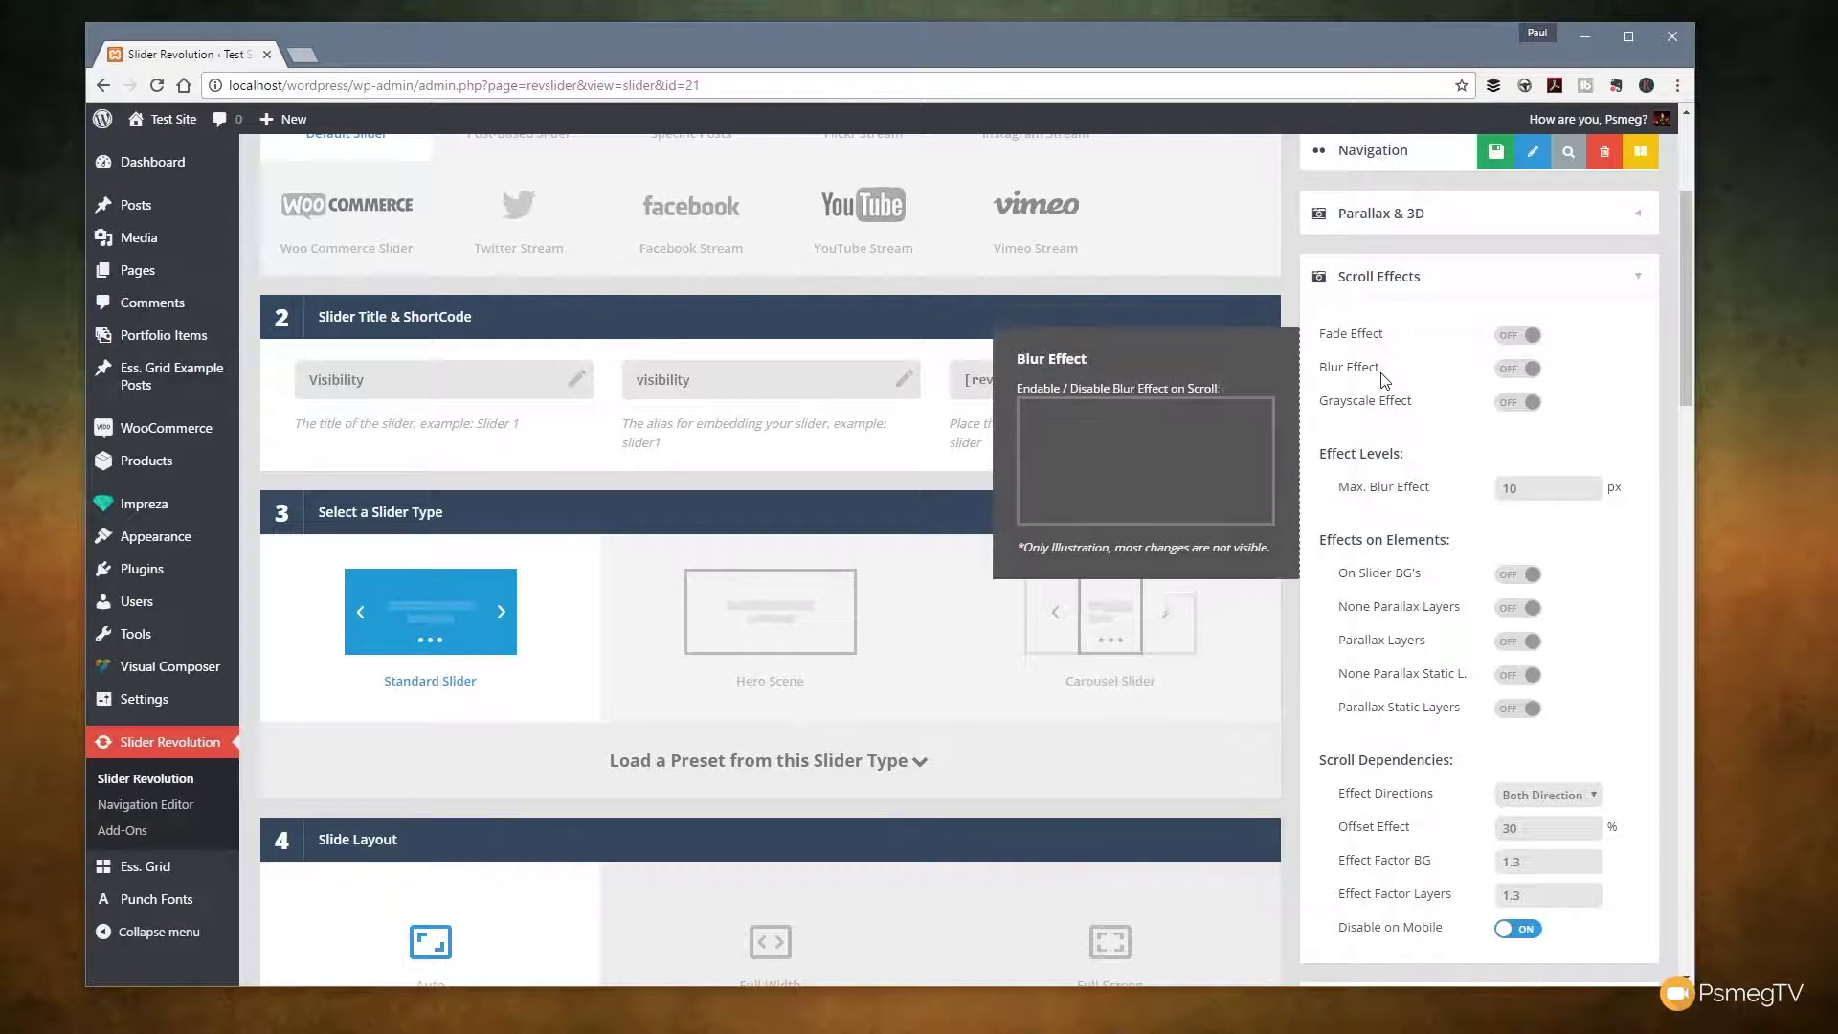
mouse_move(1383, 397)
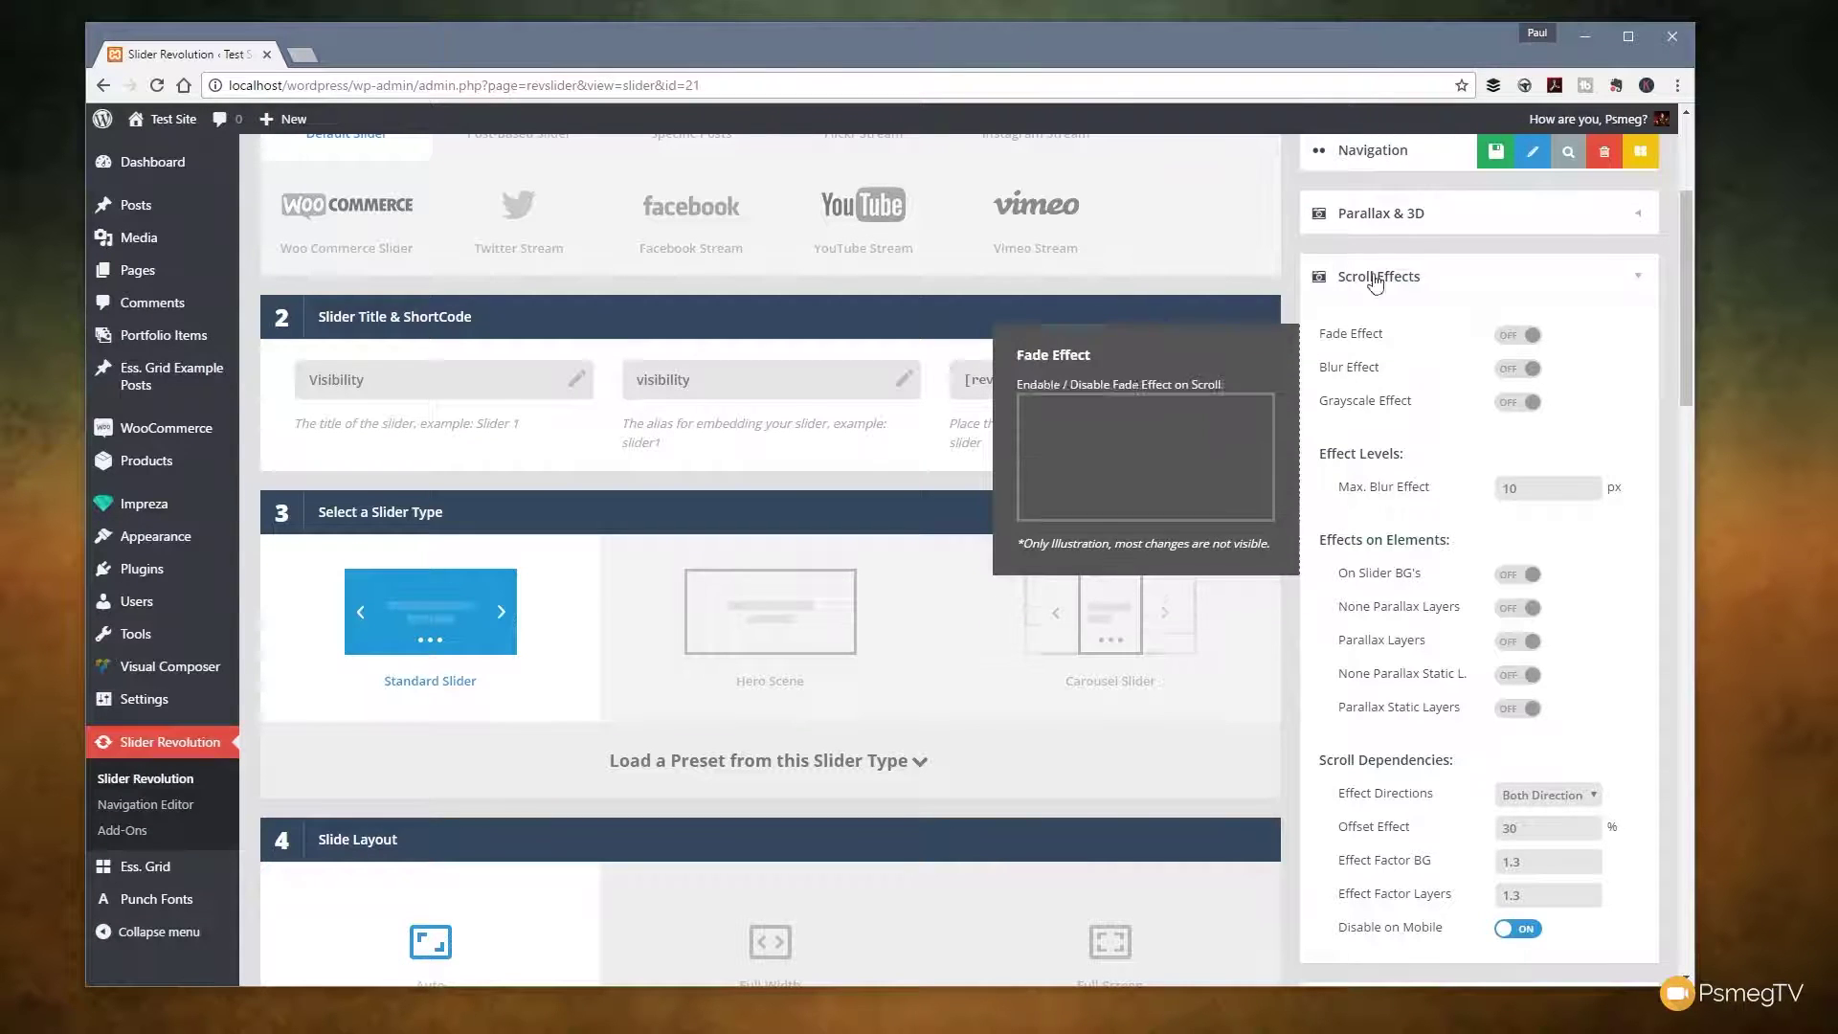
mouse_move(1385, 361)
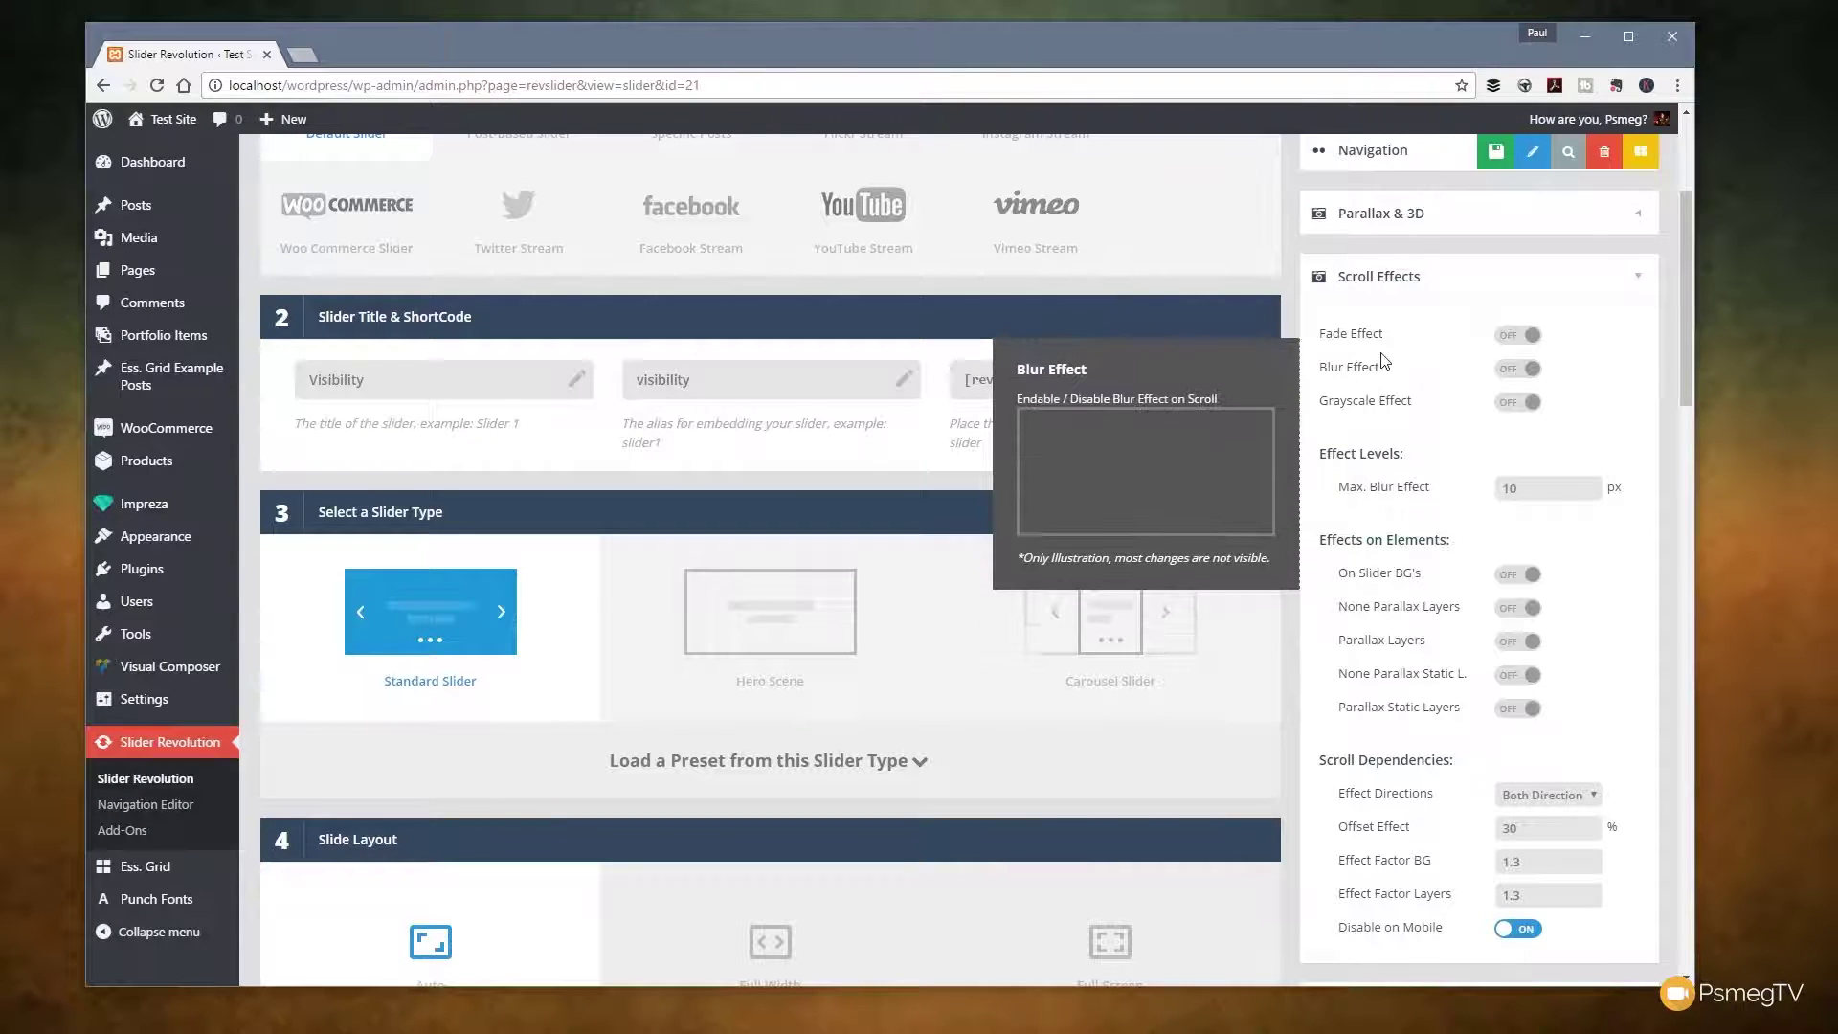
click(1511, 343)
mouse_move(1510, 407)
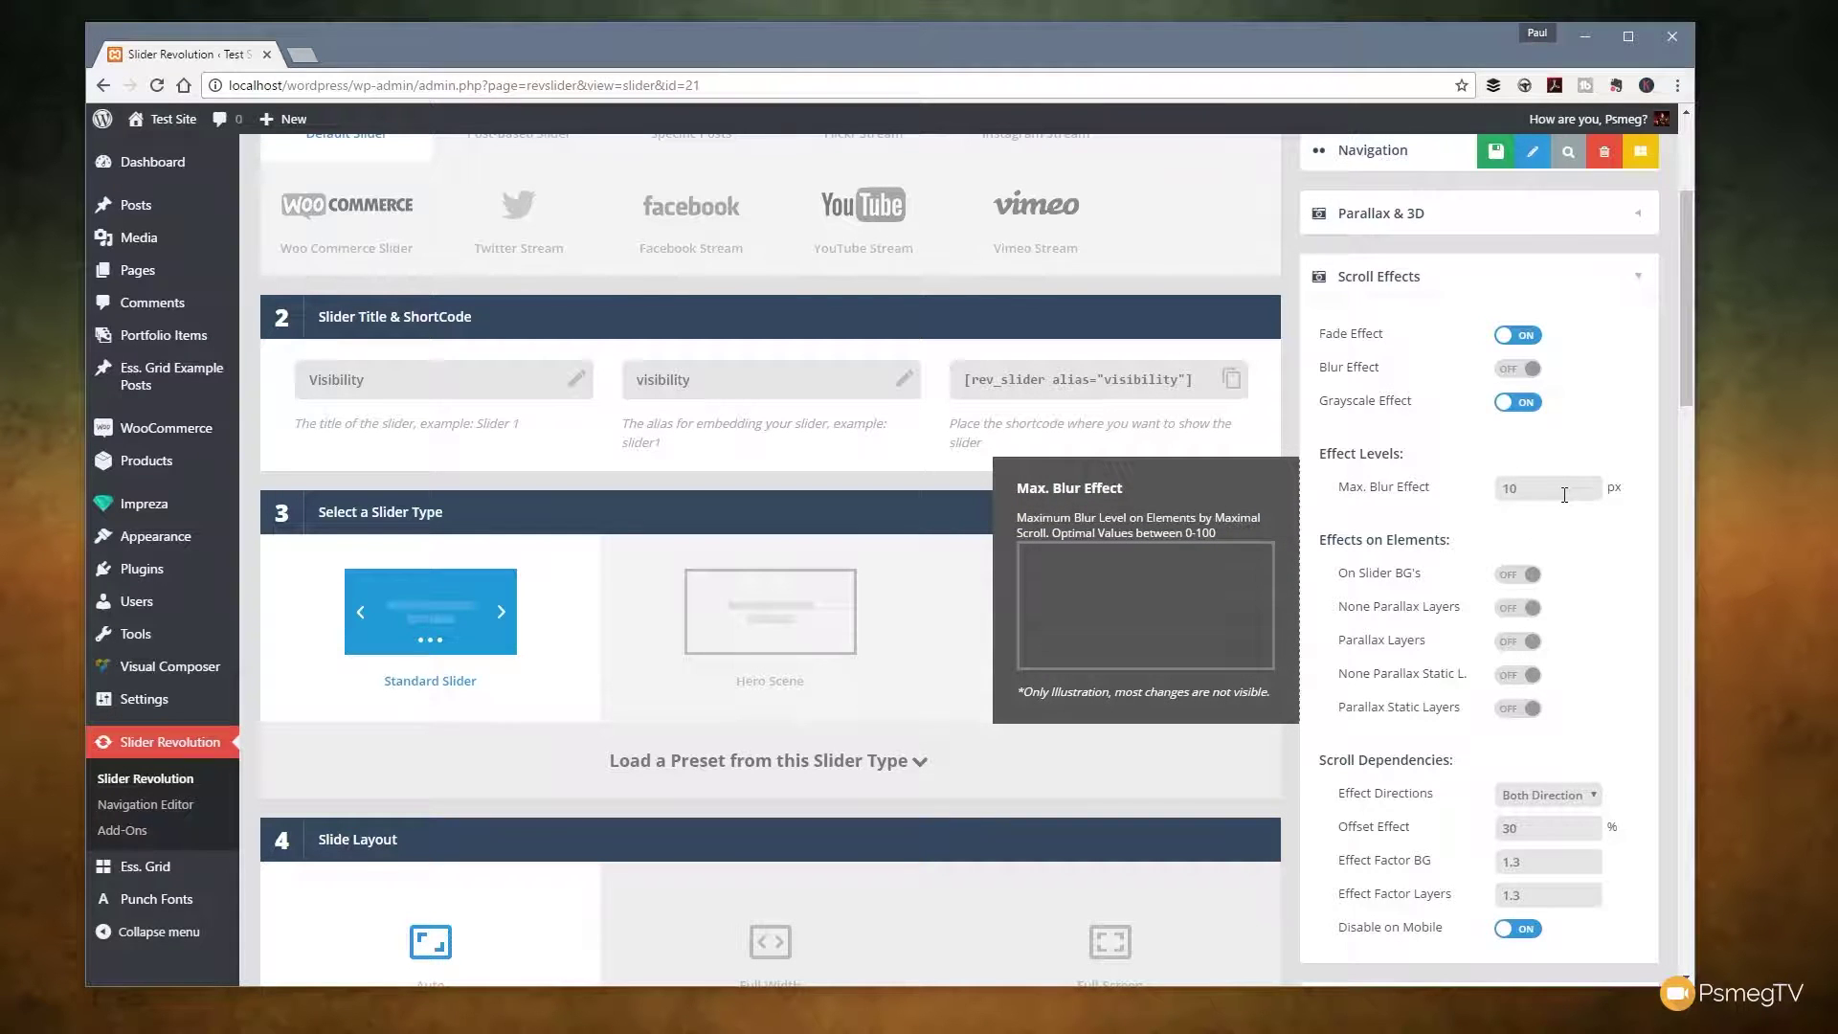
Enable the scroll effects on the slider backgrounds and save the slider settings.
scroll(1565, 494, down, 2)
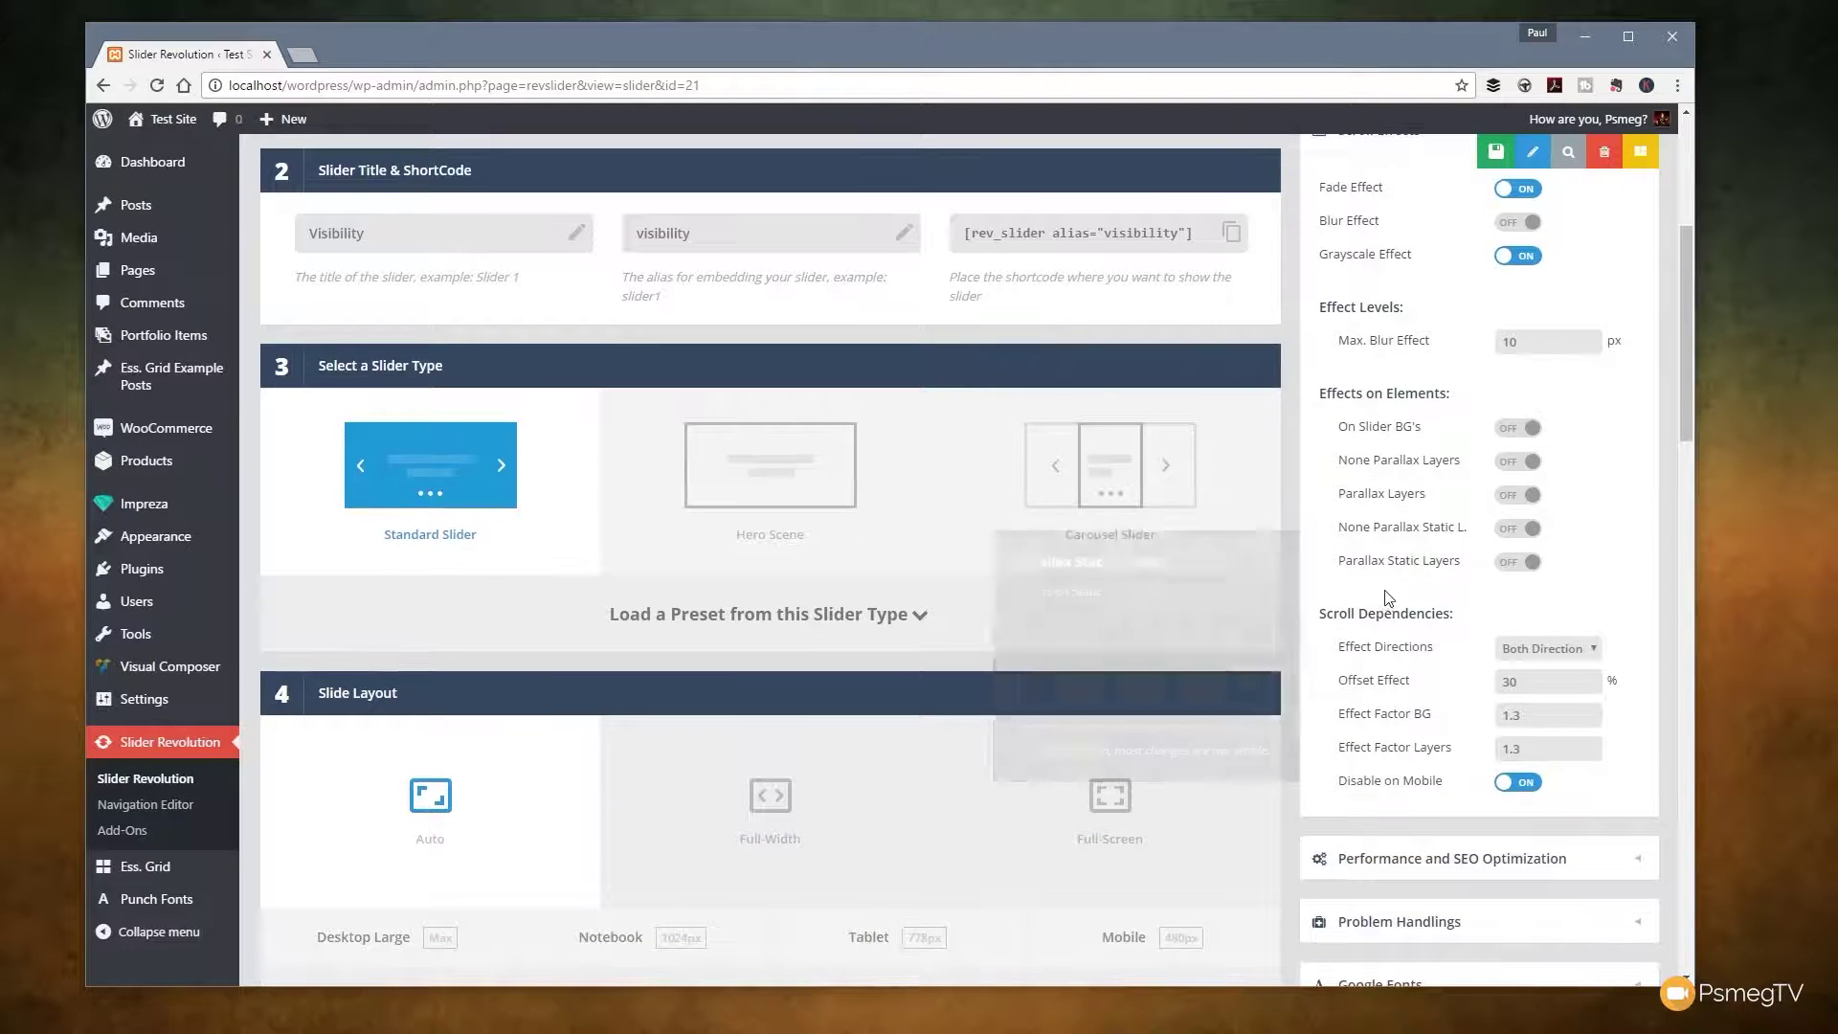
mouse_move(1404, 476)
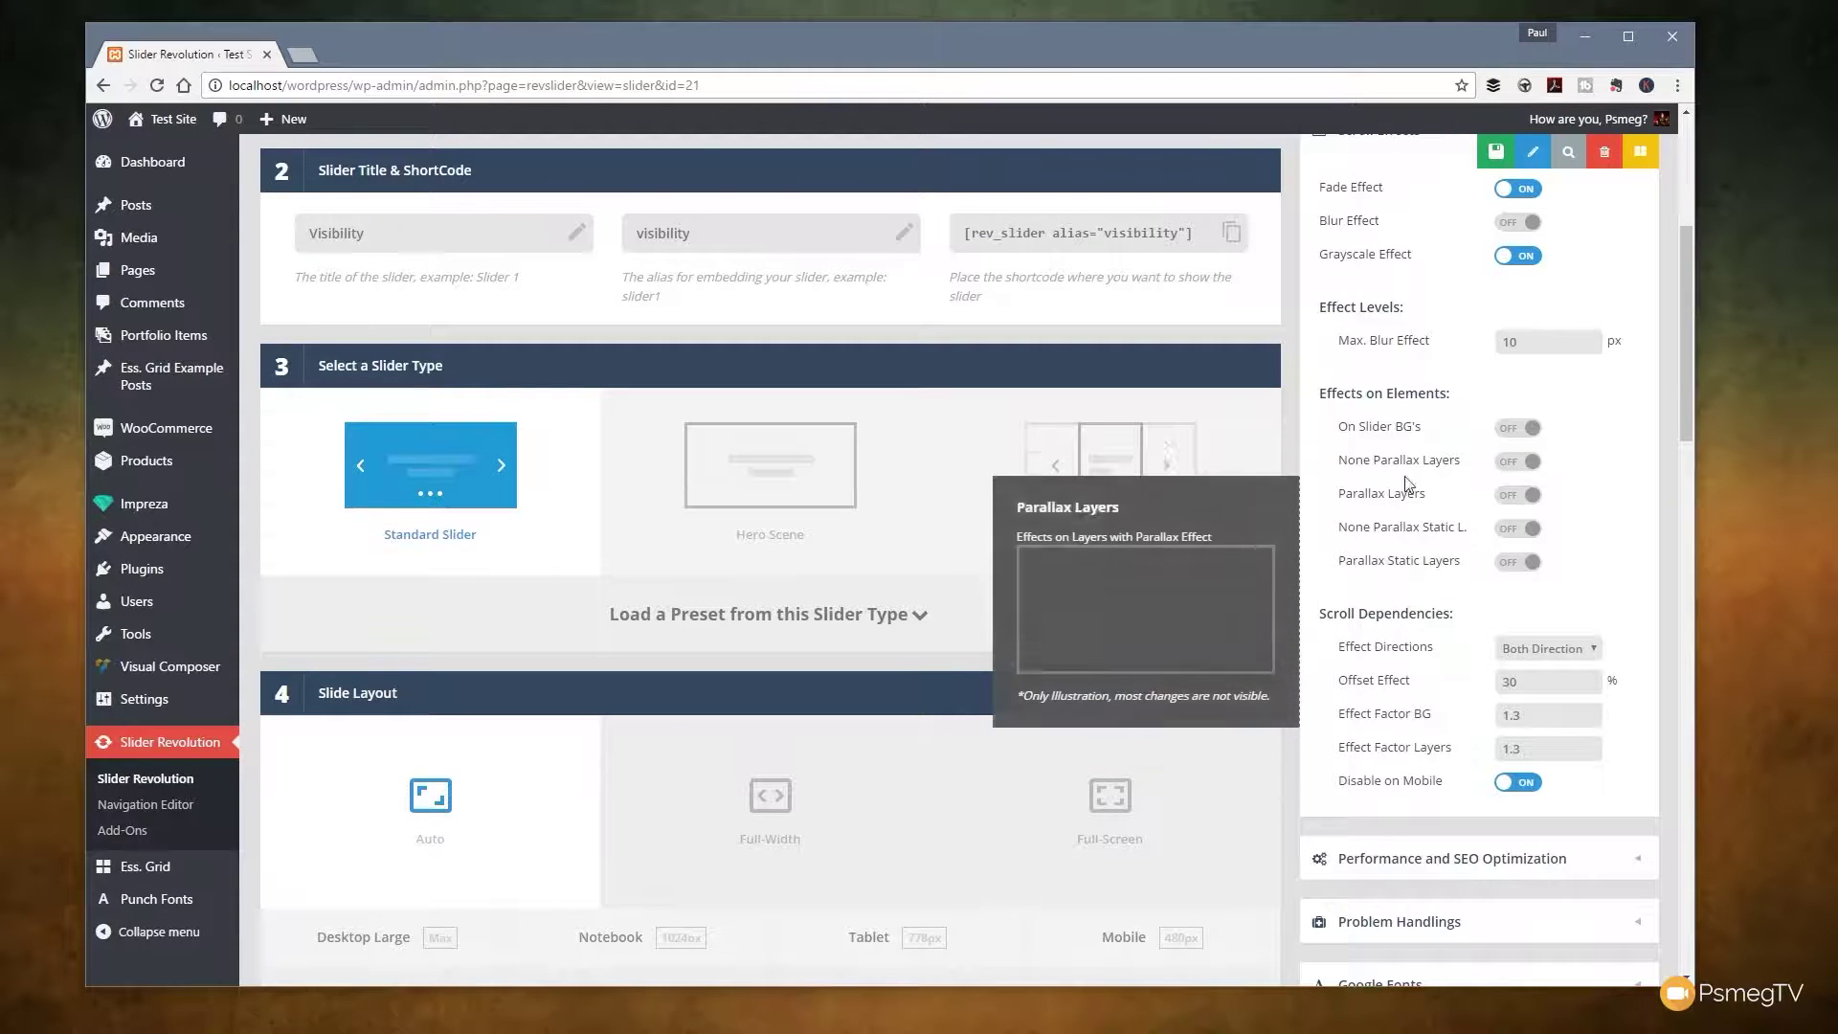
mouse_move(1353, 461)
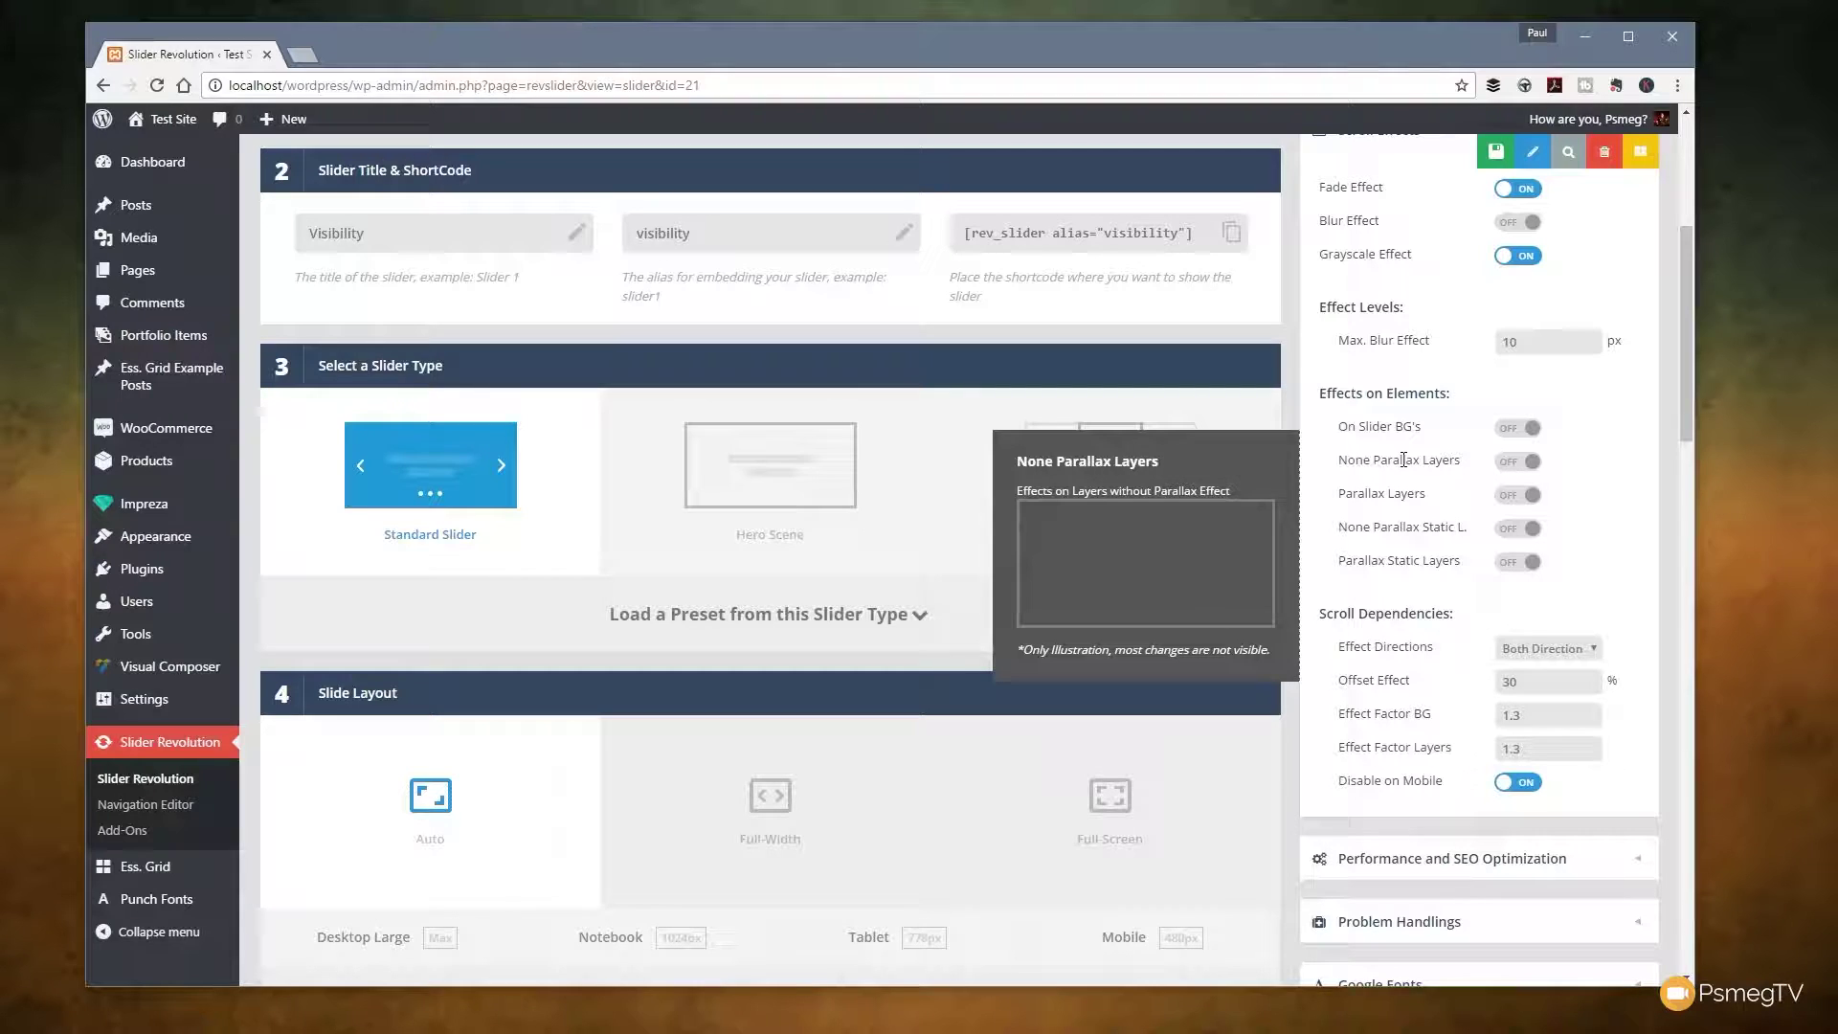
mouse_move(1508, 436)
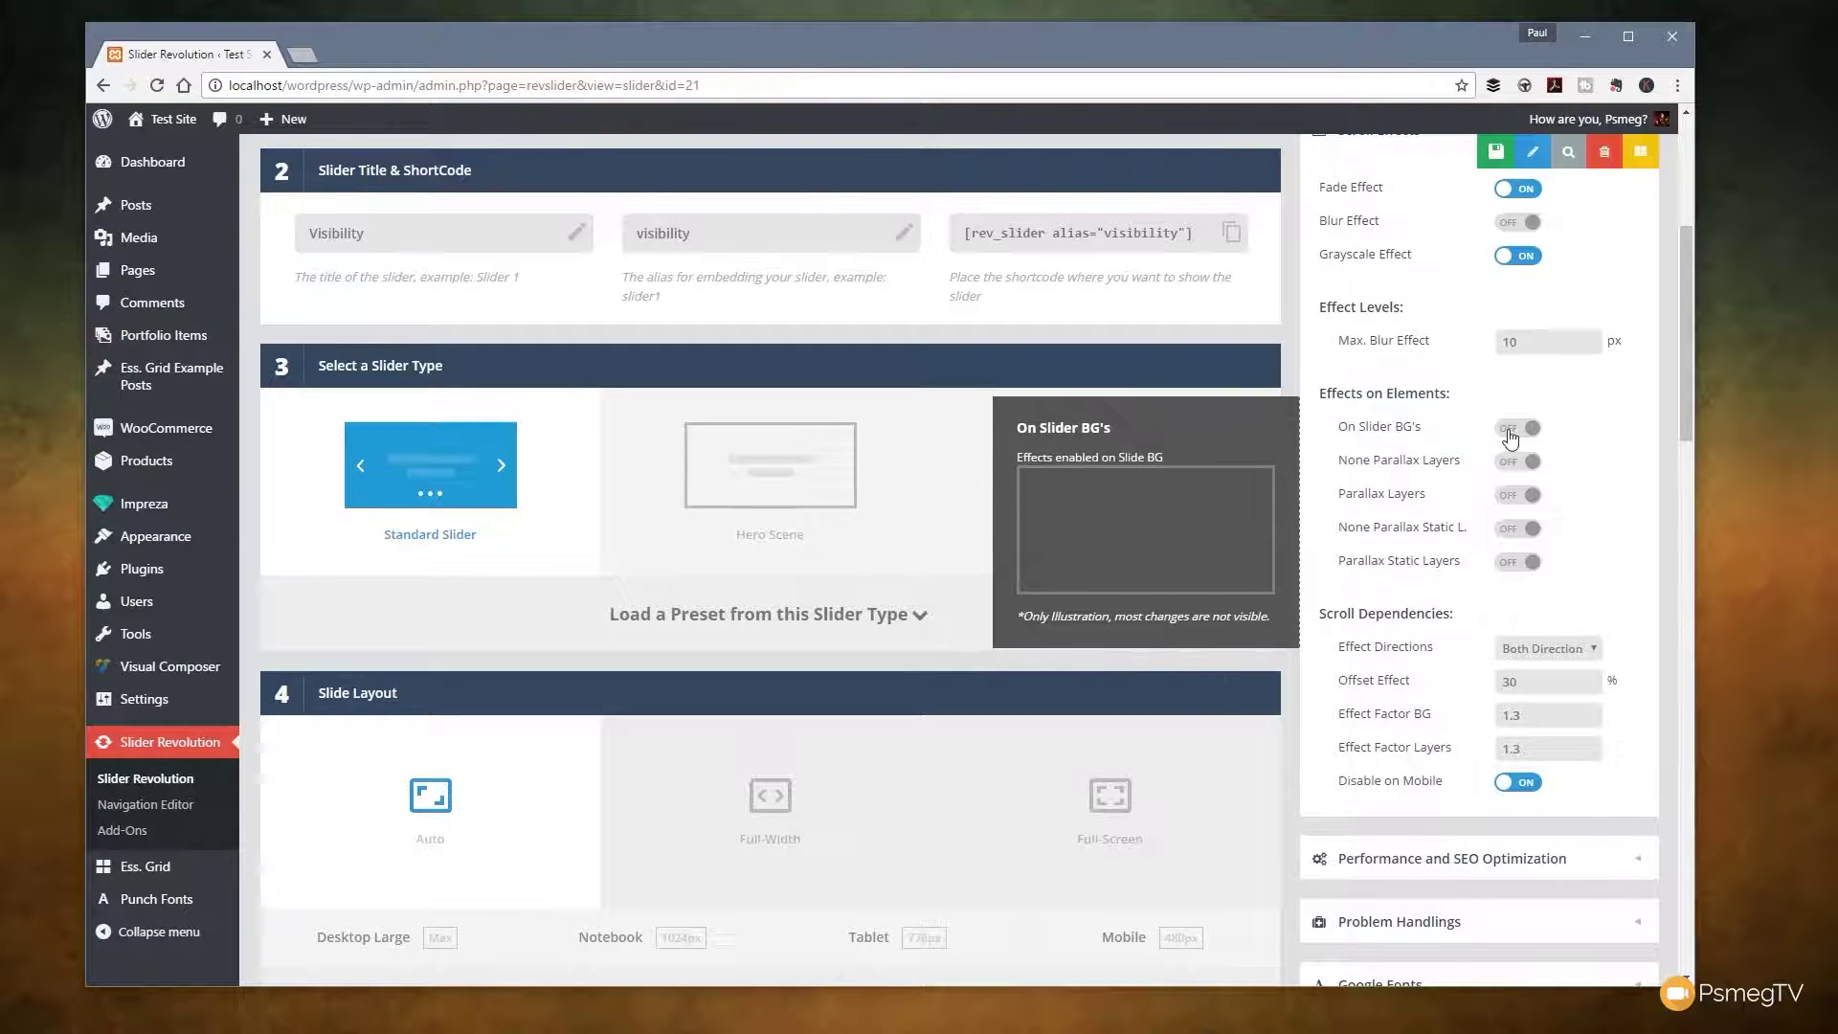
click(1511, 437)
mouse_move(1419, 640)
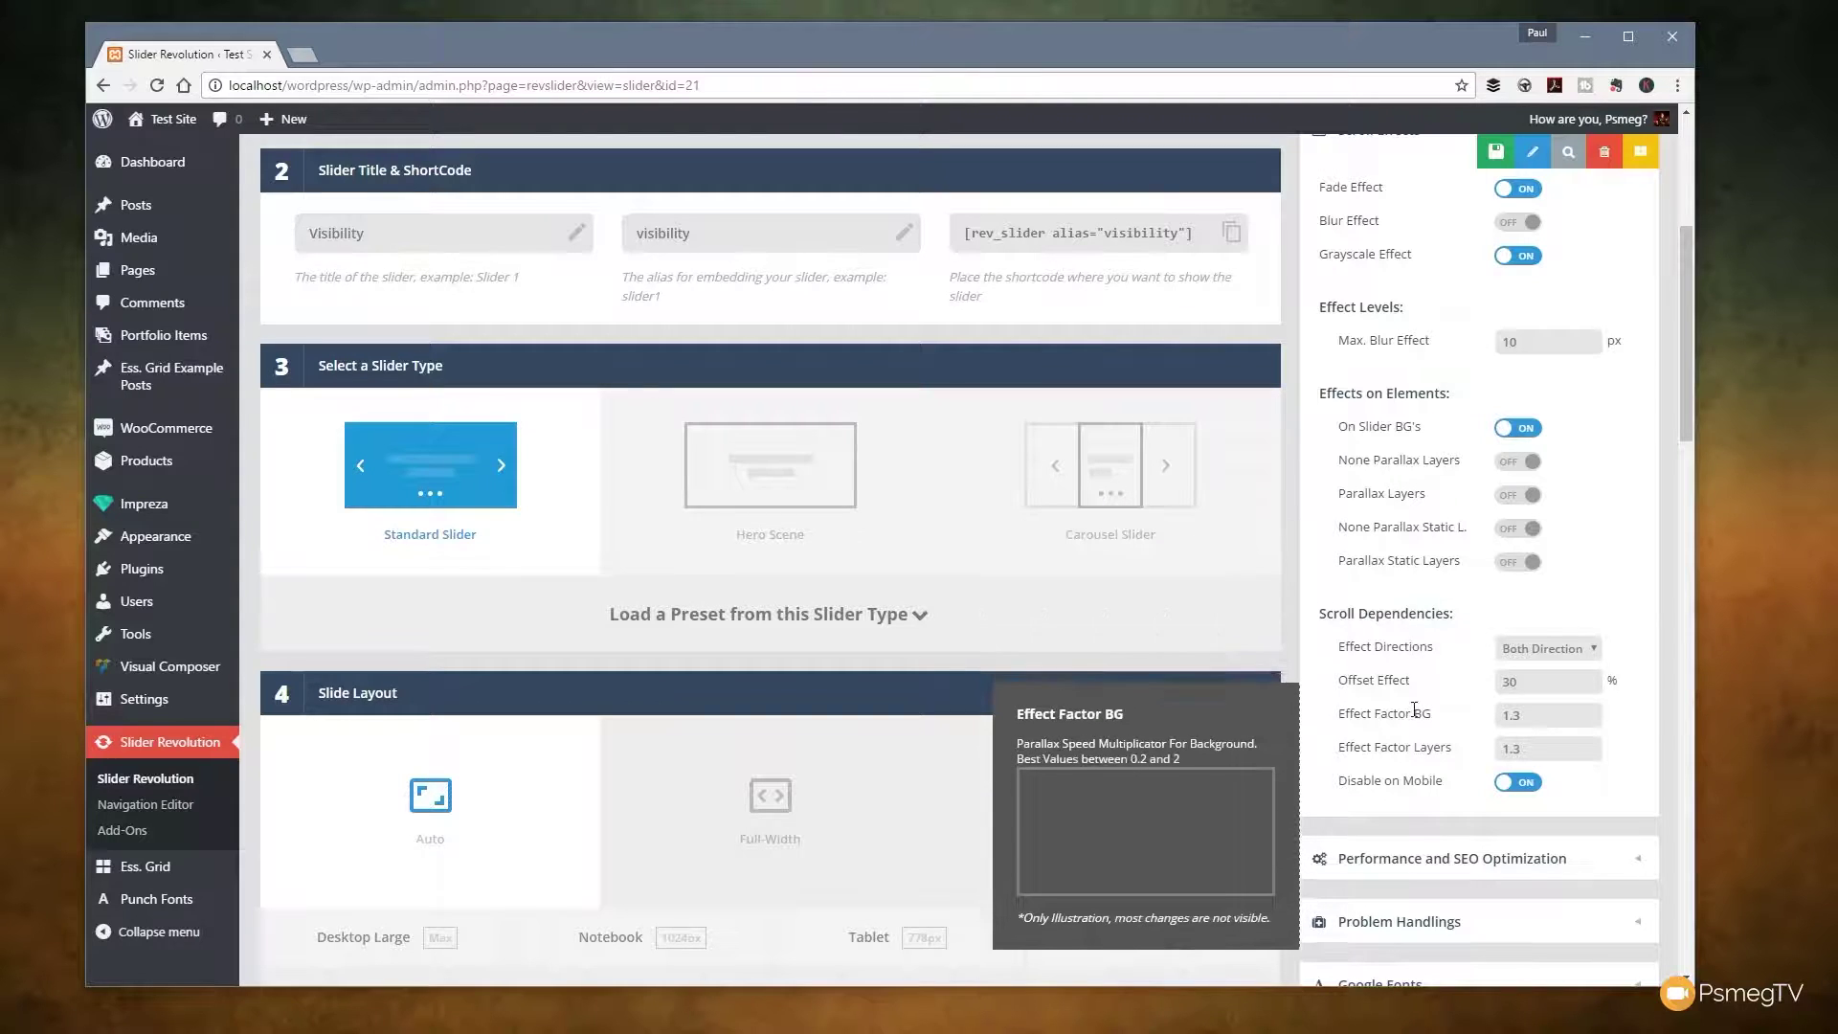
mouse_move(1451, 791)
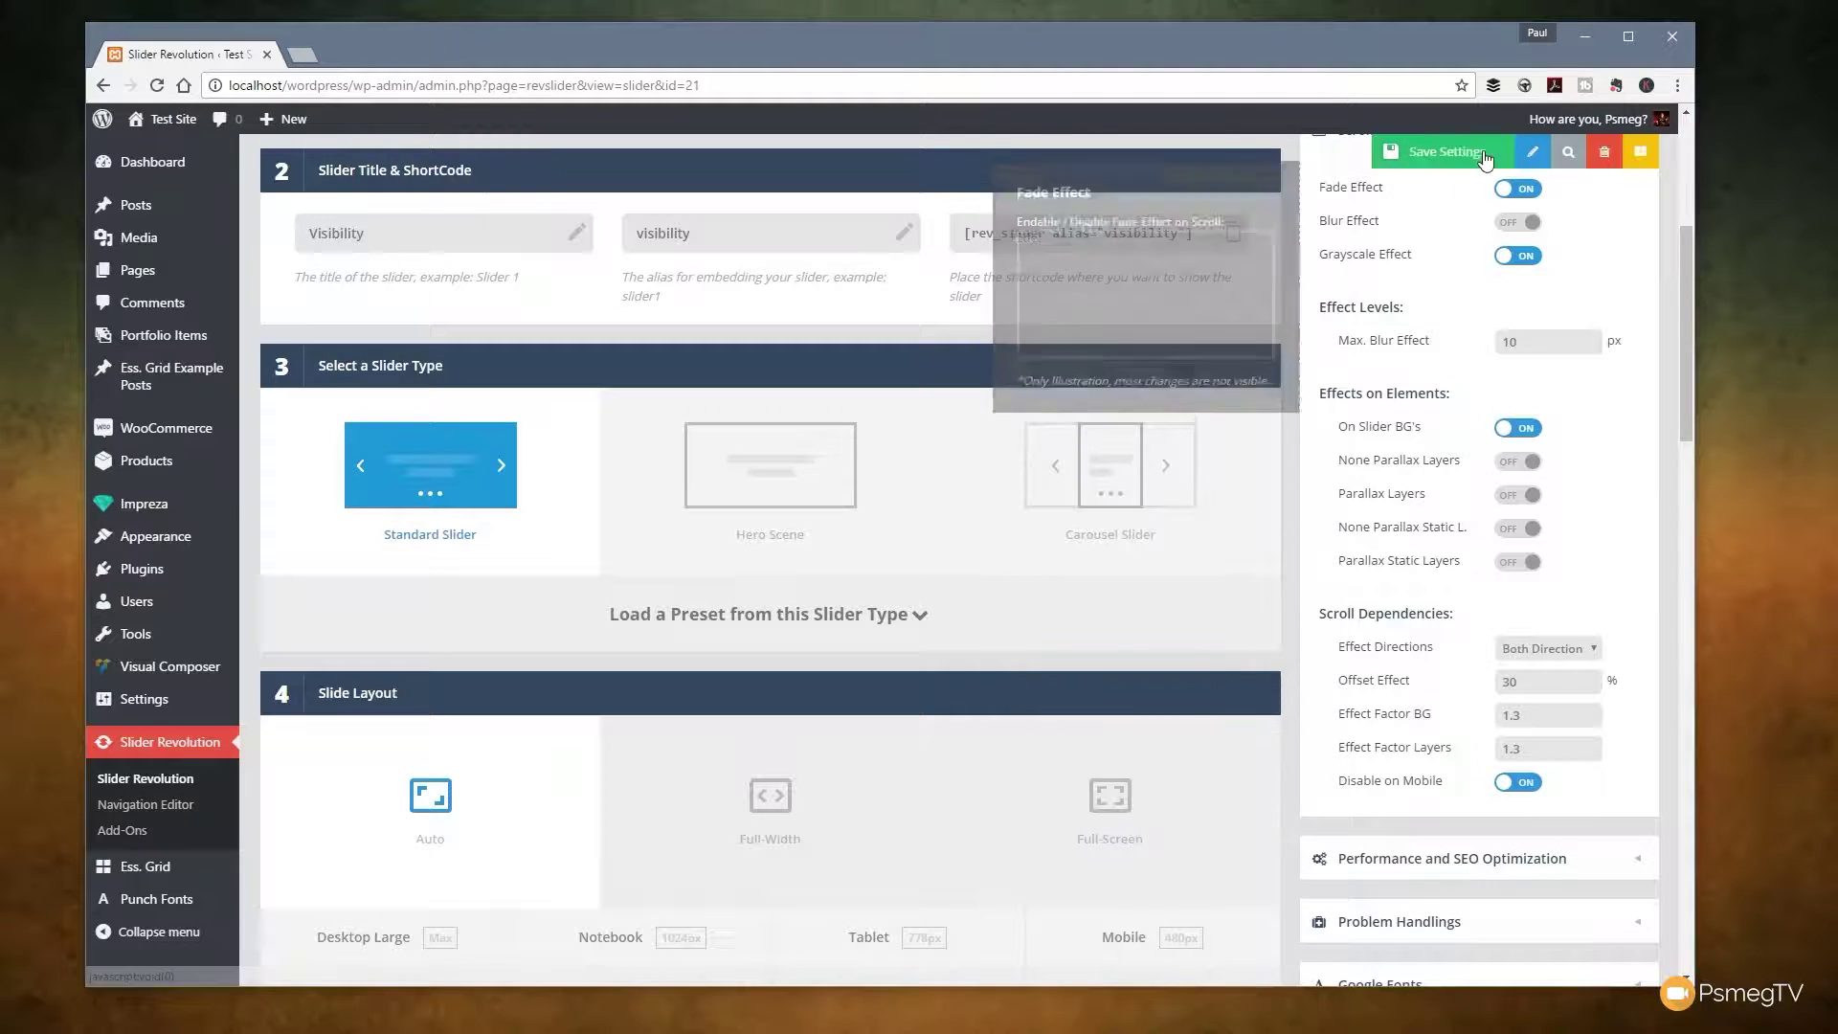
click(1461, 153)
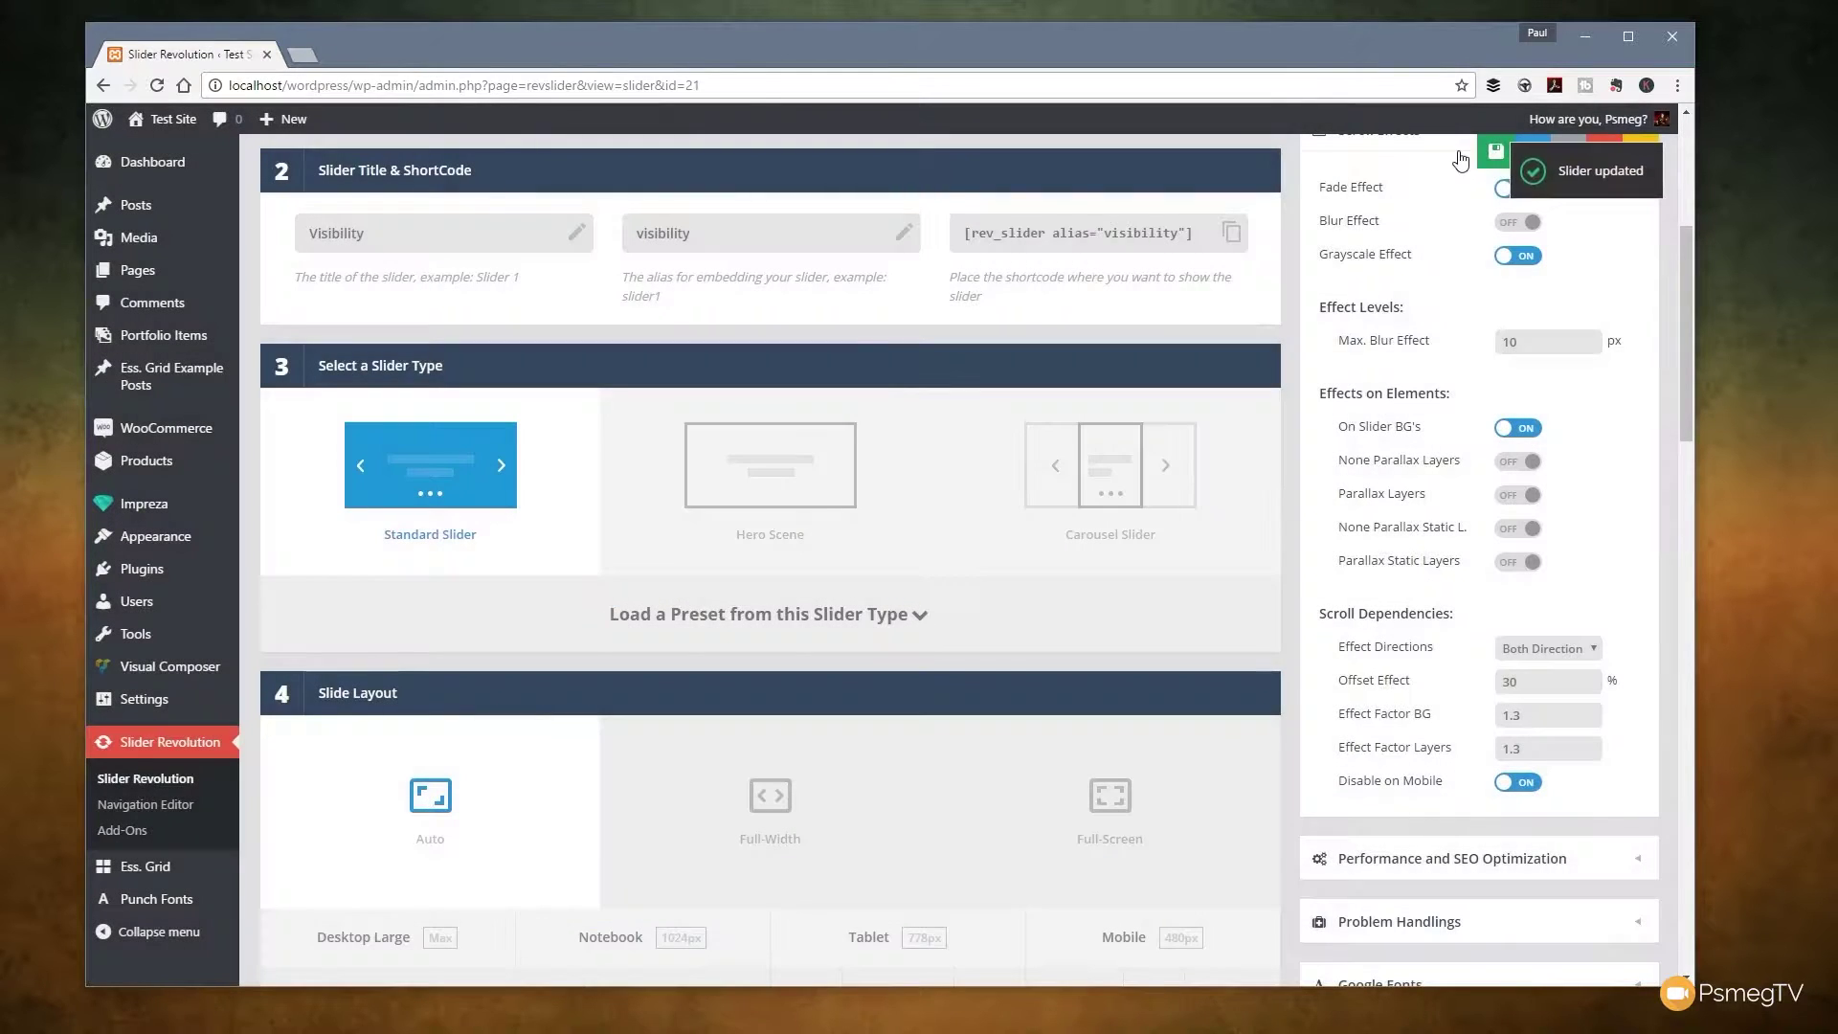
View the site's home page at localhost/wordpress/ and scroll it to preview the scroll effects on the fox slider.
mouse_move(1462, 182)
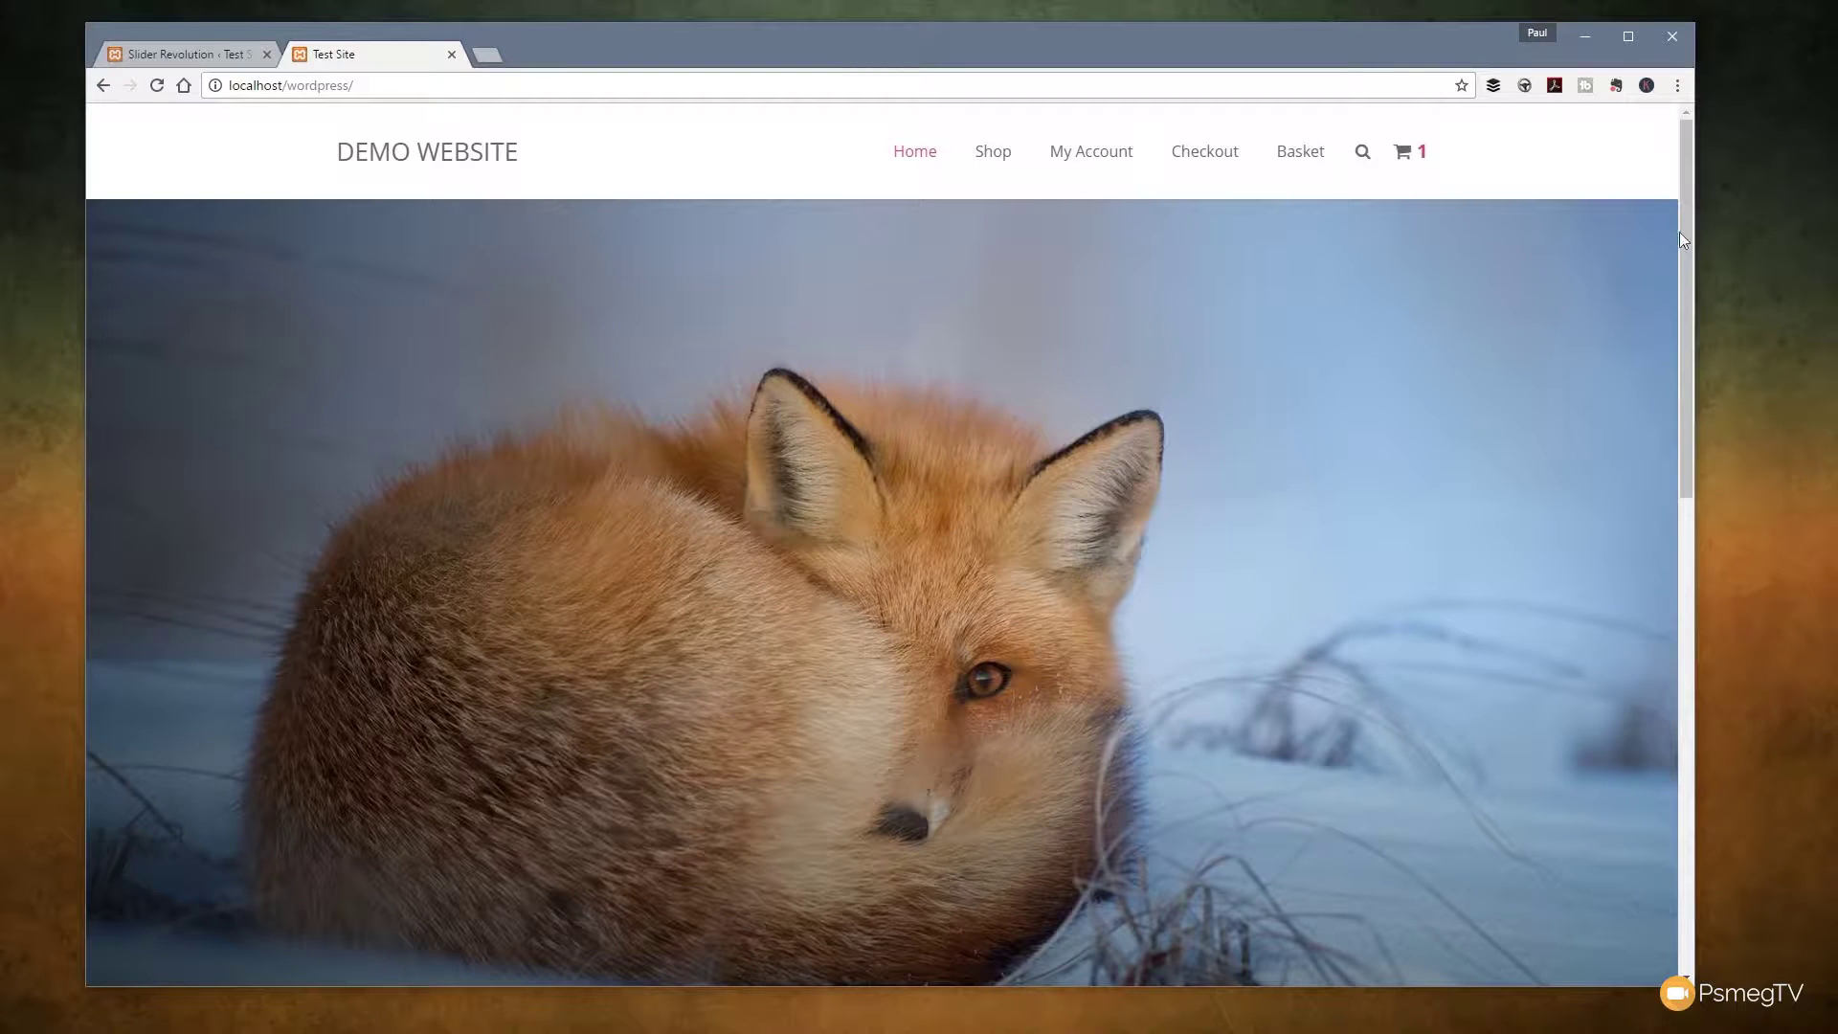
mouse_move(1689, 239)
mouse_down()
mouse_move(1675, 630)
mouse_move(1657, 236)
mouse_up()
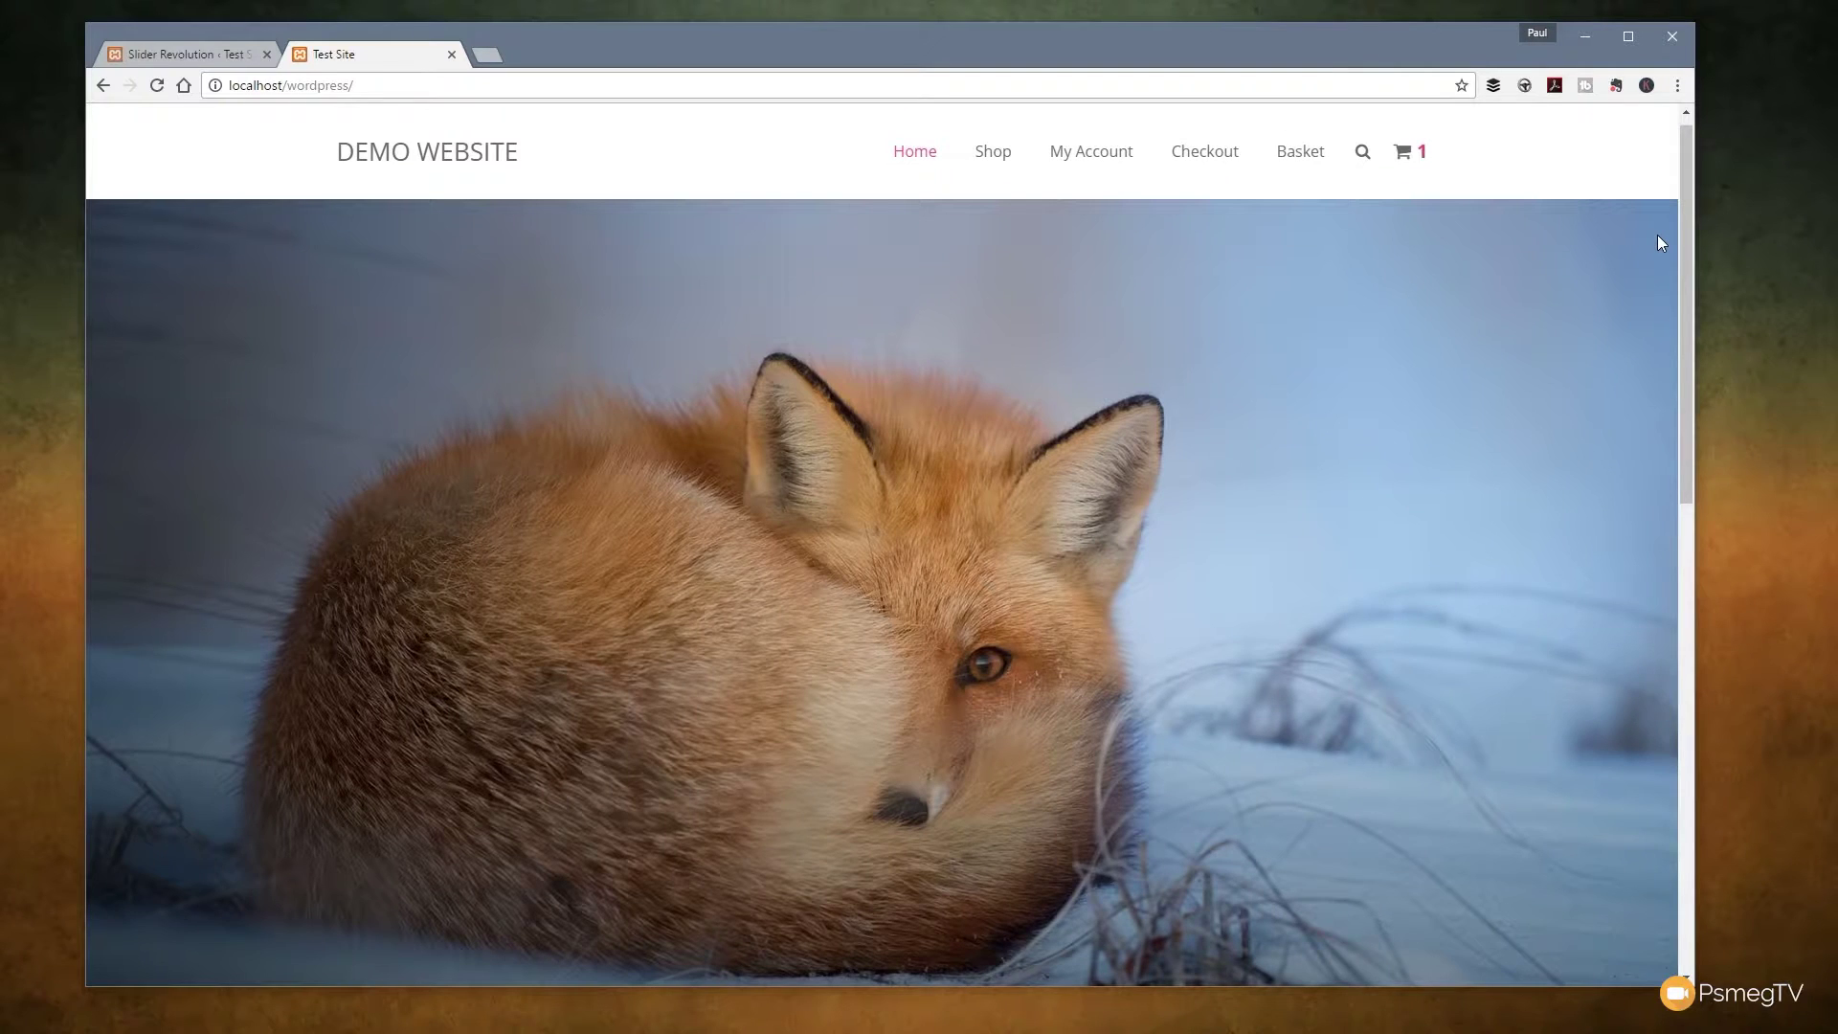